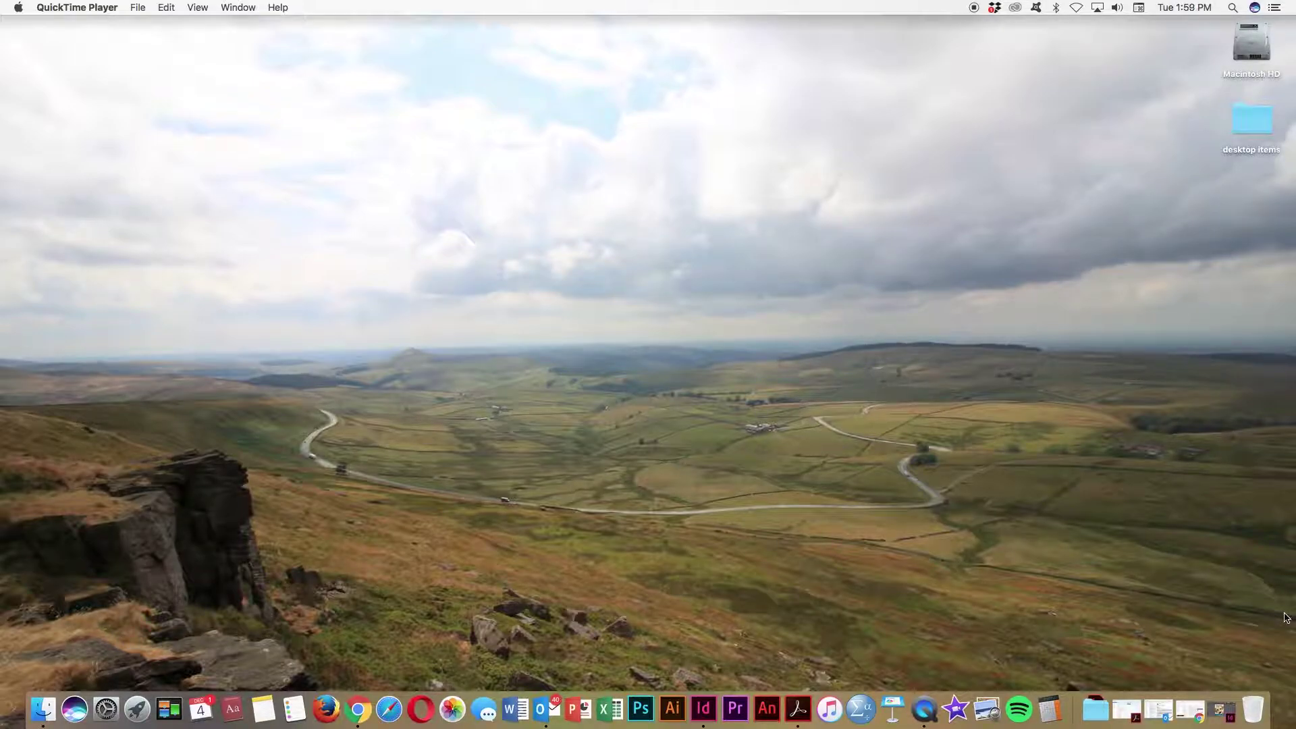
Step: Restore the minimized 'lab exercise navigation and table of contents.indd' document from the Dock
{"action": "left_click", "coordinate": [1222, 709]}
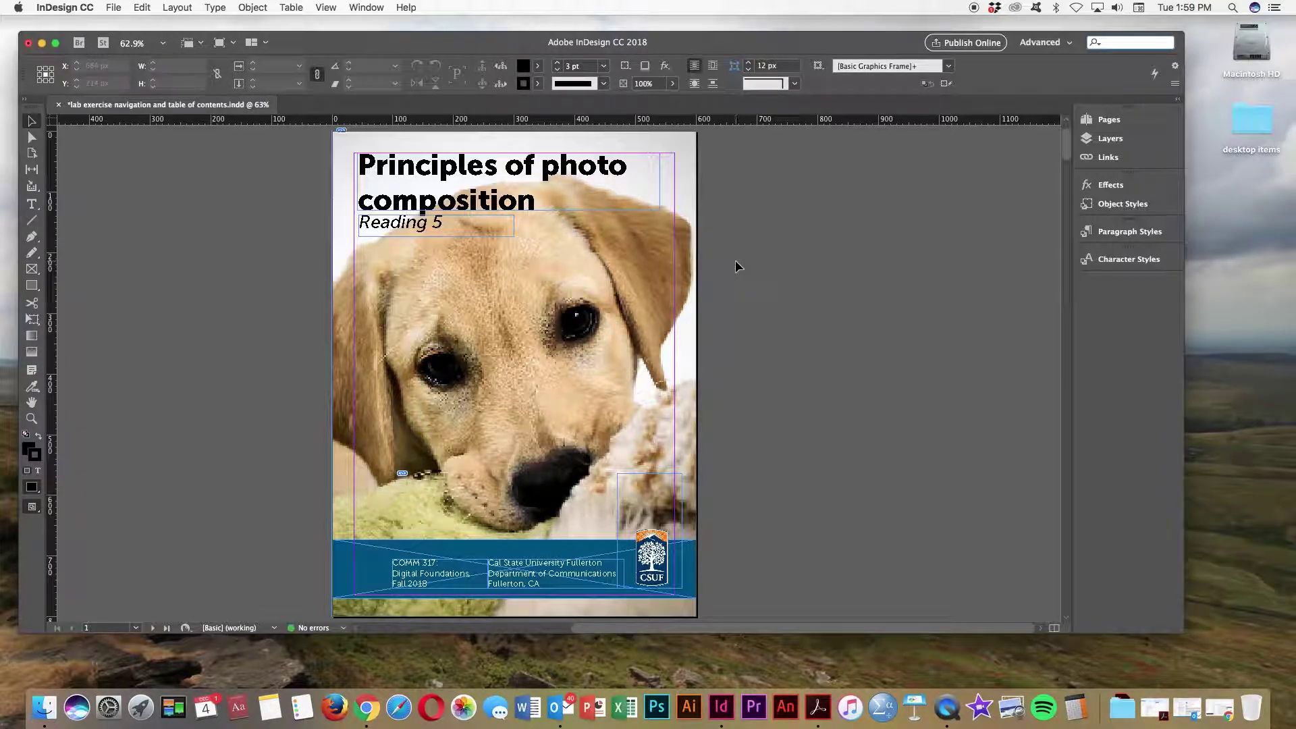
Step: Show the Pages panel and browse the 24 page thumbnails plus the A-Master and B-Master
{"action": "left_click", "coordinate": [1102, 123]}
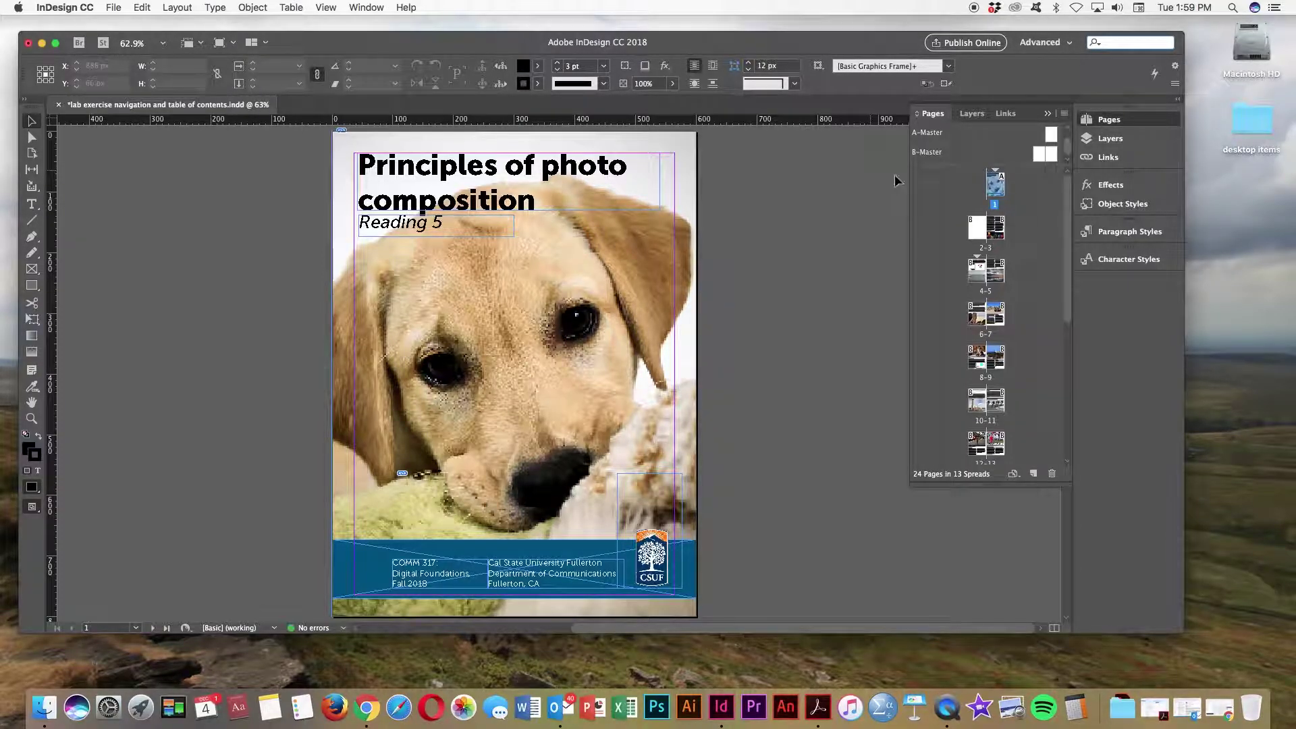
{"action": "left_click_drag", "start_coordinate": [1067, 223], "coordinate": [1062, 362]}
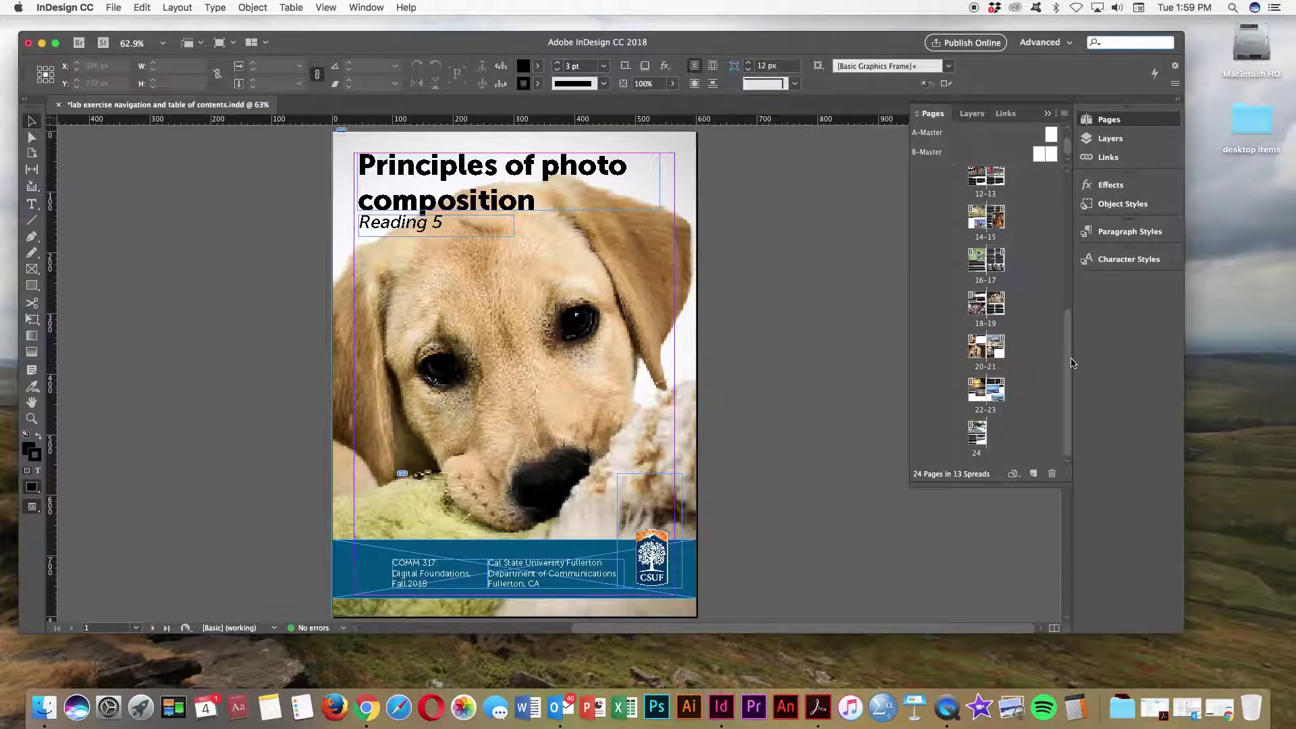
{"action": "scroll", "coordinate": [1071, 395], "scroll_direction": "up", "scroll_amount": 5}
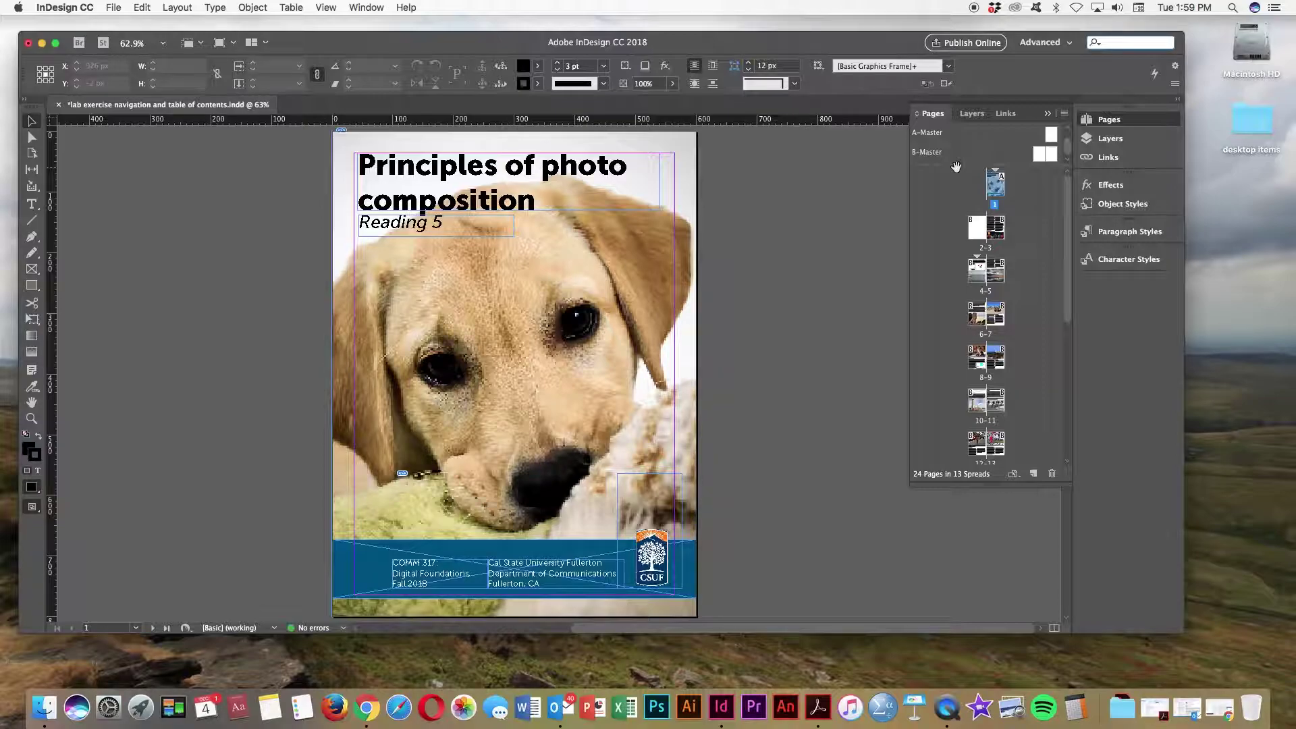
{"action": "left_click", "coordinate": [930, 134]}
{"action": "left_click", "coordinate": [1041, 155]}
{"action": "left_click", "coordinate": [1053, 154]}
{"action": "left_click_drag", "start_coordinate": [1067, 203], "coordinate": [1066, 230]}
Step: Step from page 1 through the A-Master and B-Master to the pages 12–13 spread
{"action": "left_click", "coordinate": [186, 309]}
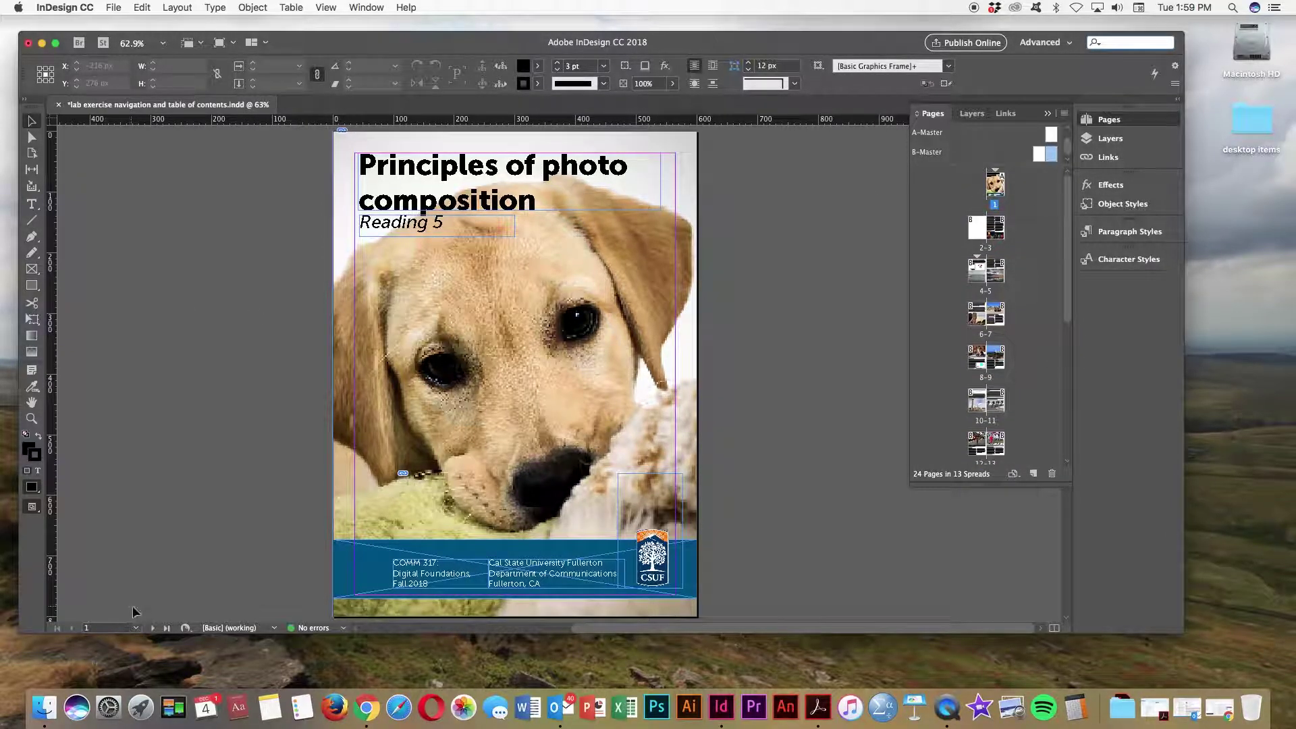
{"action": "left_click", "coordinate": [136, 628]}
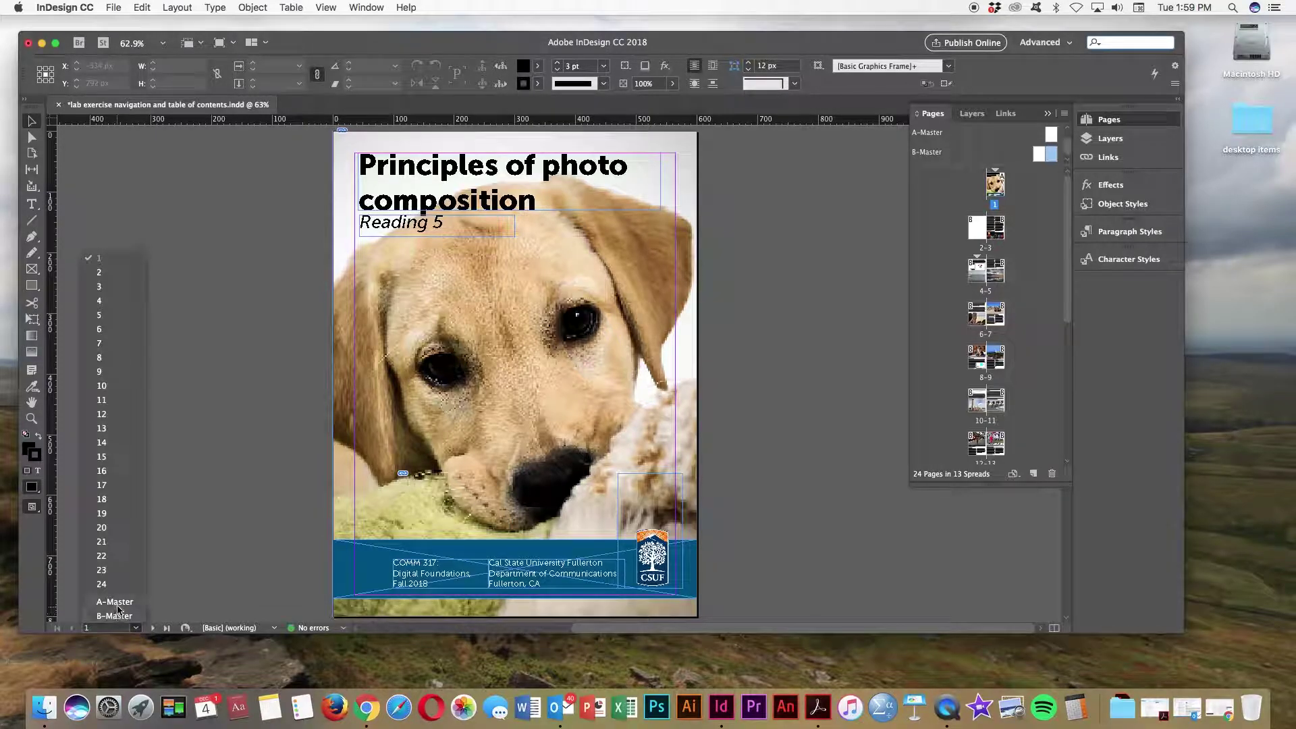
{"action": "left_click", "coordinate": [117, 603]}
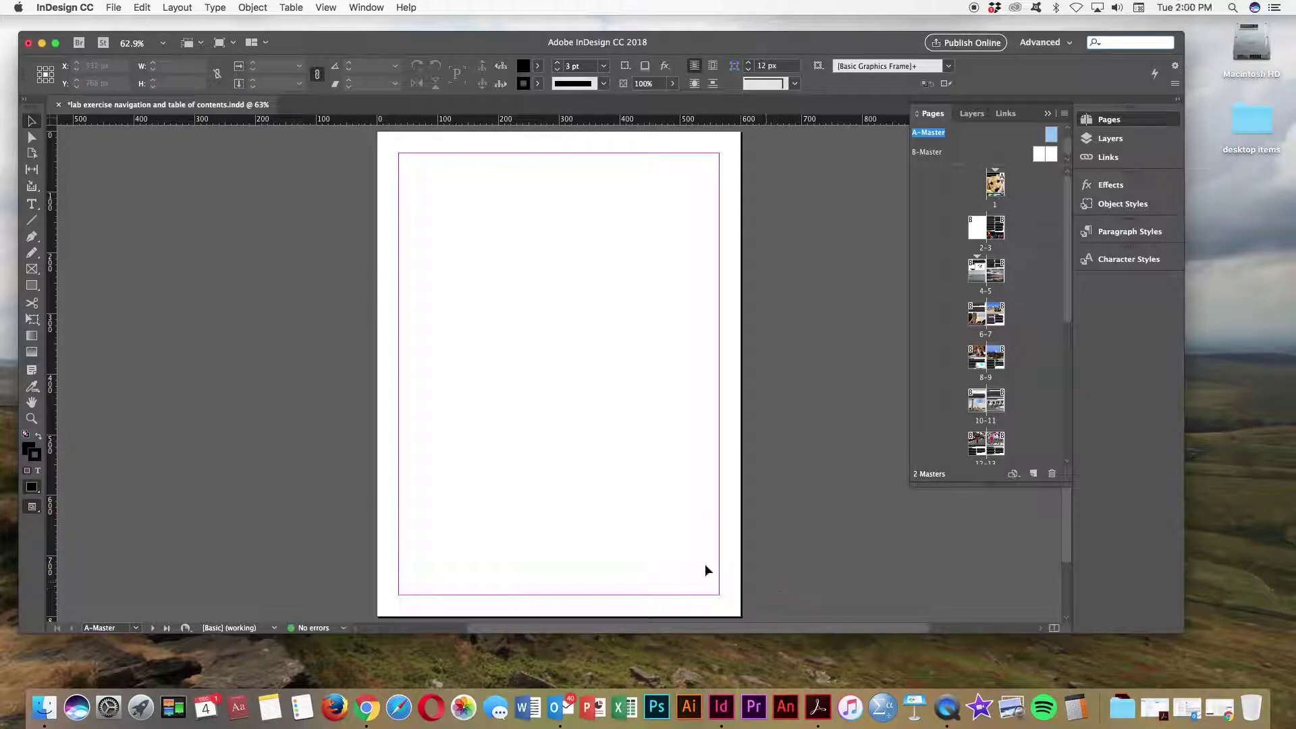
{"action": "left_click", "coordinate": [137, 629]}
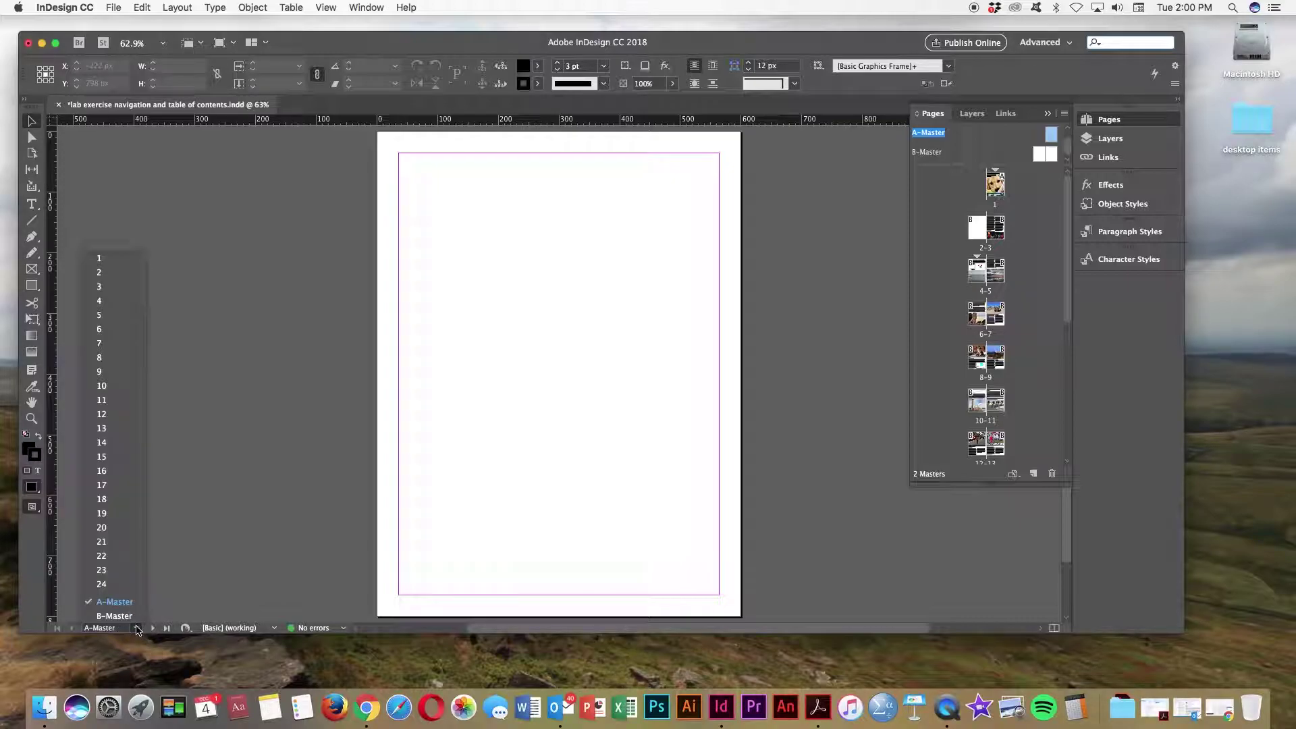
{"action": "left_click", "coordinate": [125, 618]}
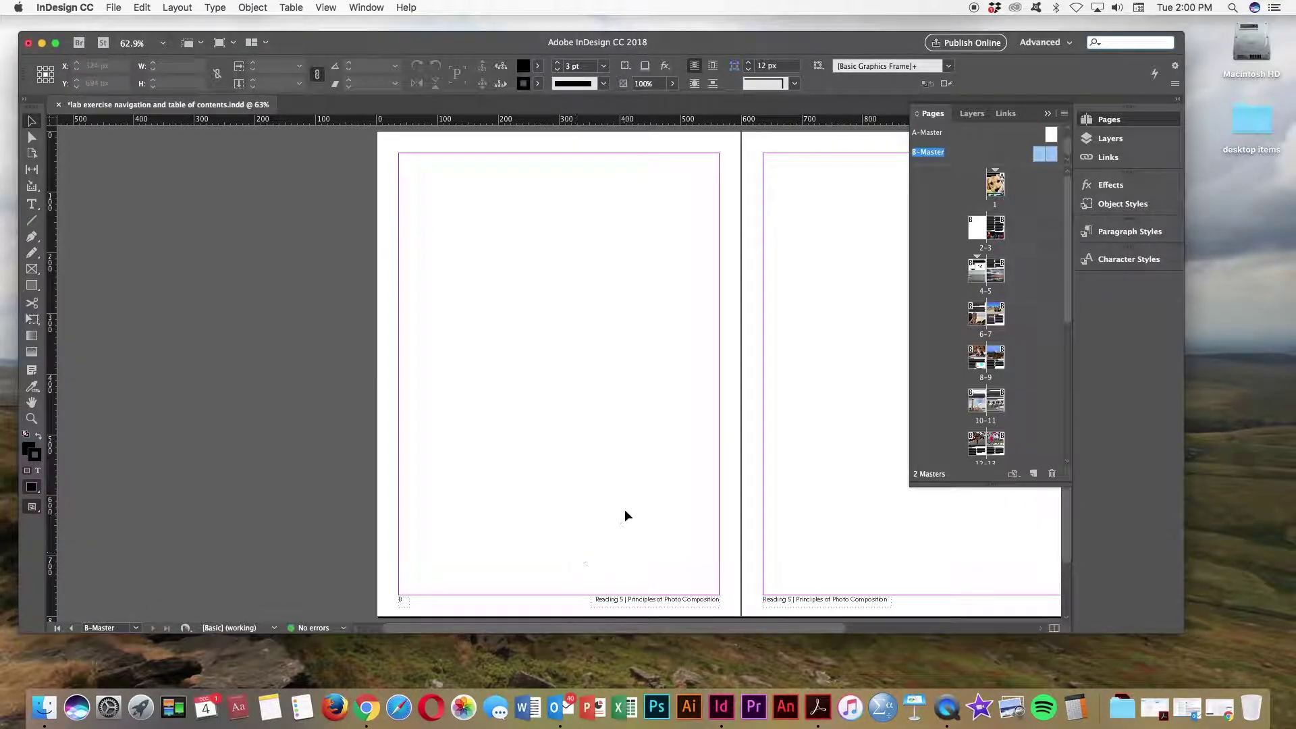
{"action": "scroll", "coordinate": [629, 544], "scroll_direction": "right", "scroll_amount": 3}
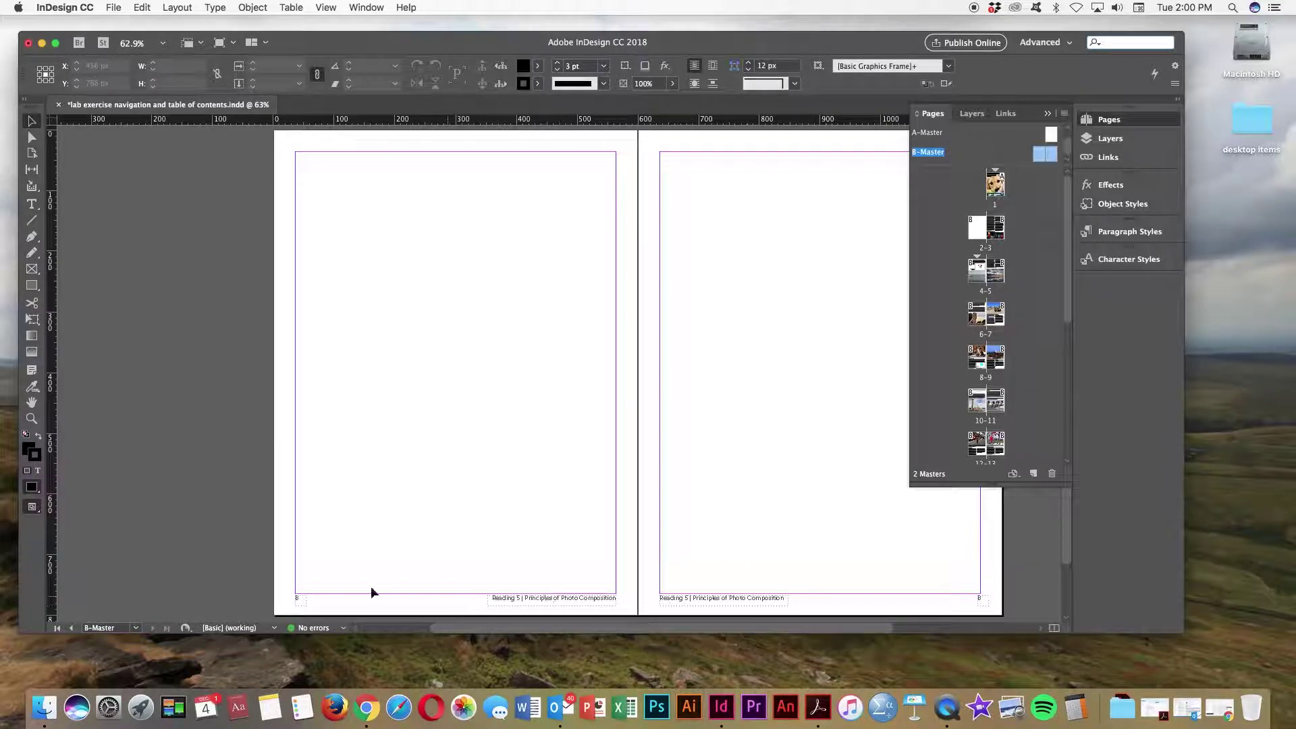
{"action": "left_click", "coordinate": [137, 629]}
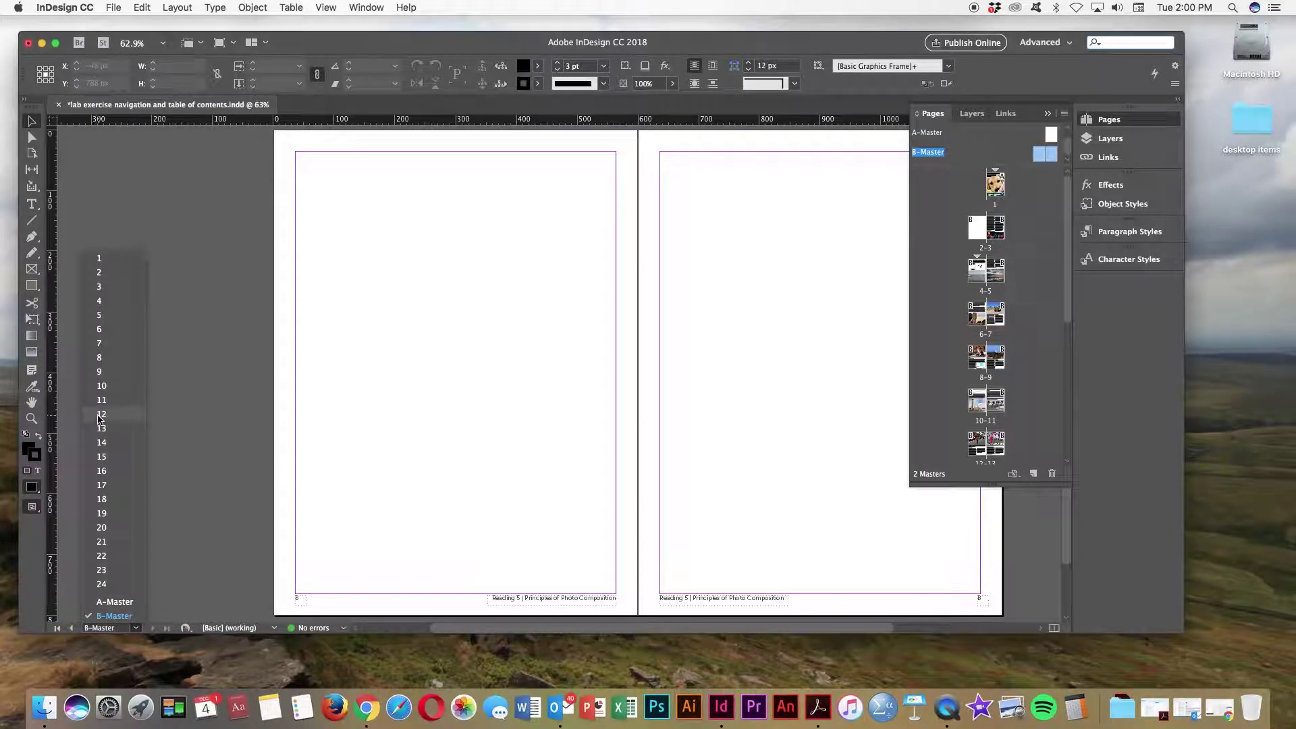
{"action": "left_click", "coordinate": [101, 415]}
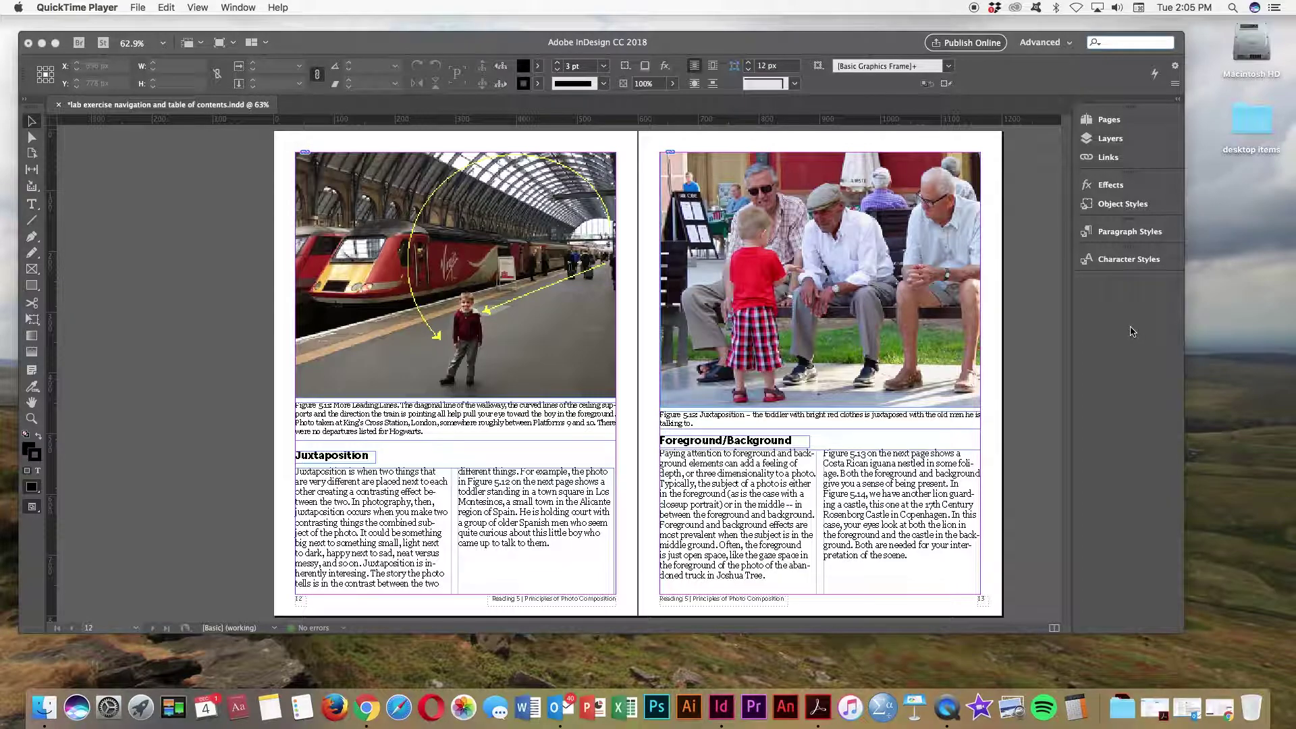
Step: Visit the pages 2–3 spread, then display the B-Master spread with the Pages panel collapsed
{"action": "left_click", "coordinate": [1109, 122]}
{"action": "left_click", "coordinate": [1109, 121]}
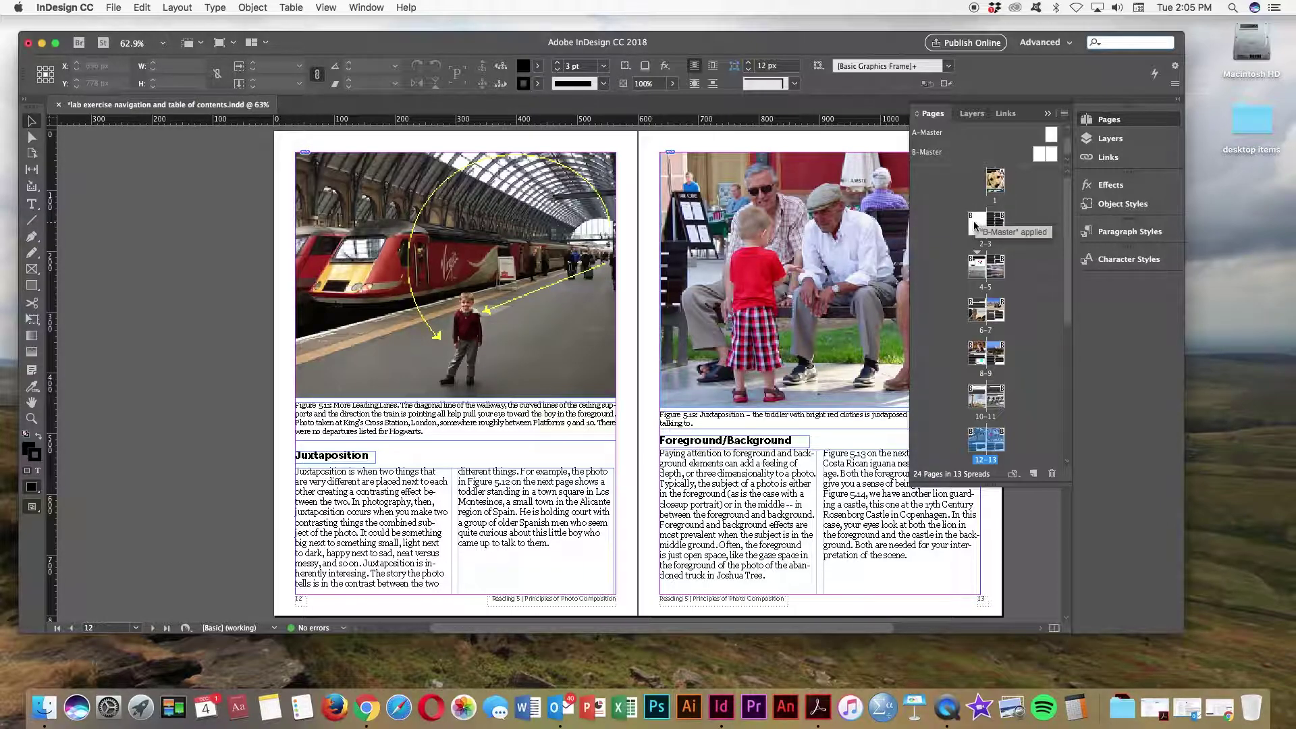
{"action": "left_click", "coordinate": [136, 628]}
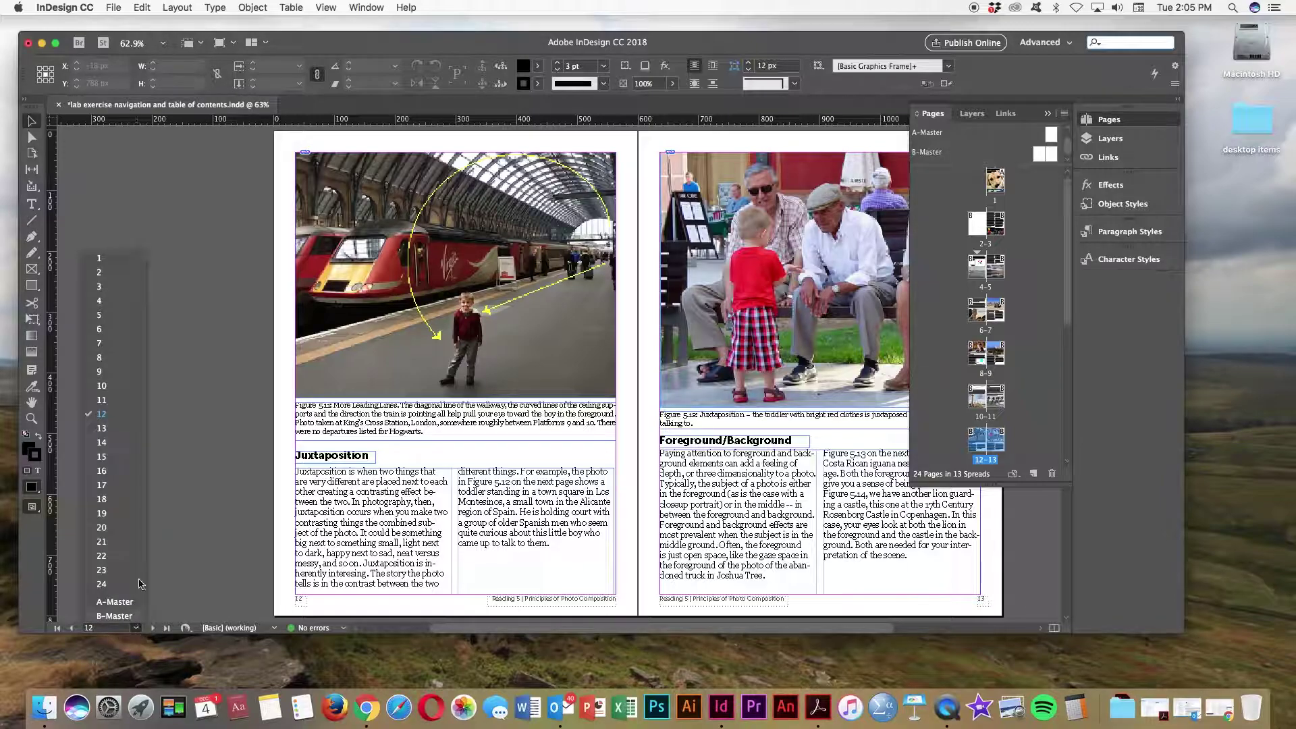
{"action": "left_click", "coordinate": [101, 273]}
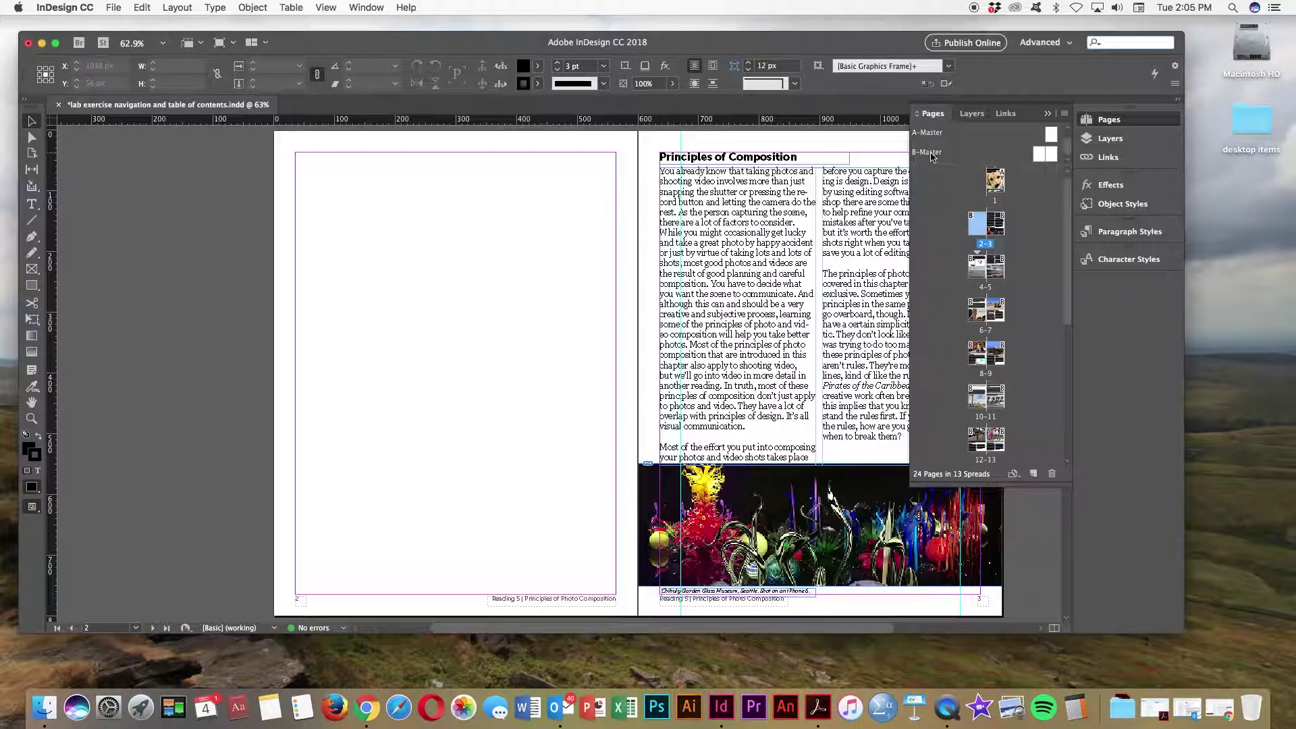
{"action": "left_click", "coordinate": [932, 155]}
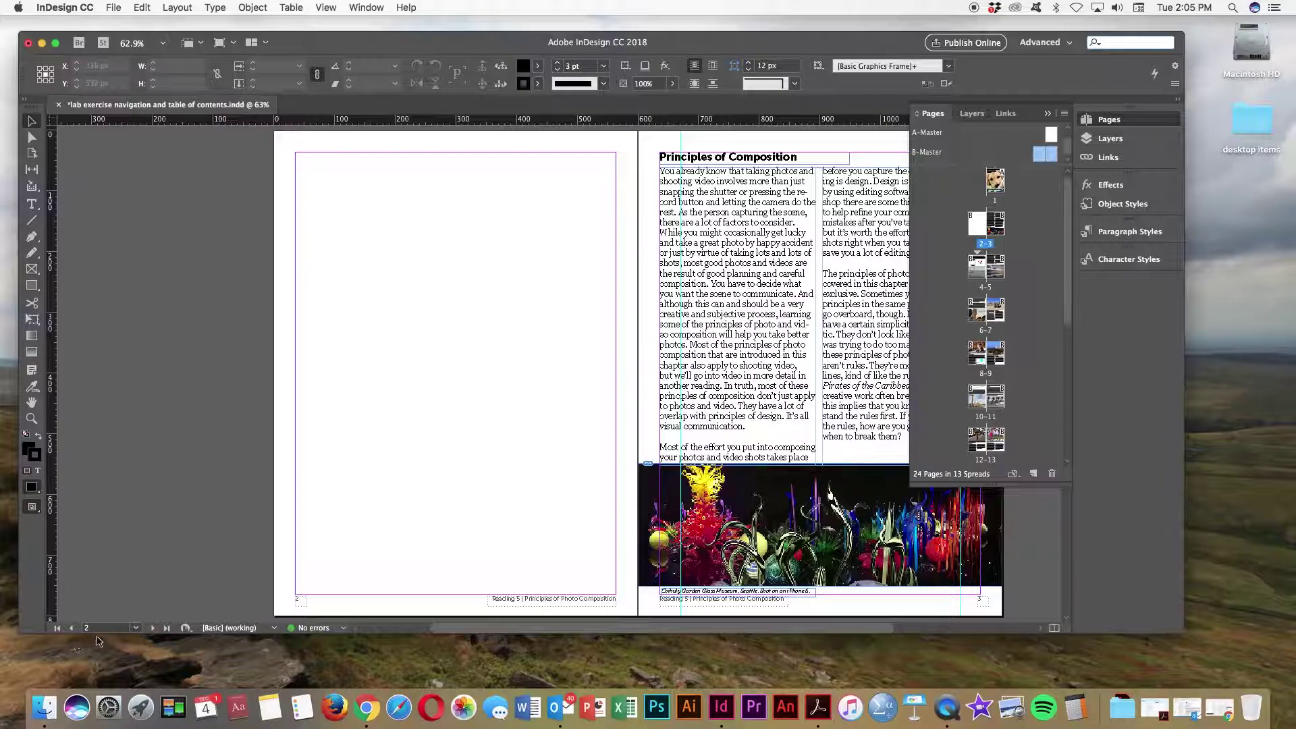
{"action": "left_click", "coordinate": [136, 628]}
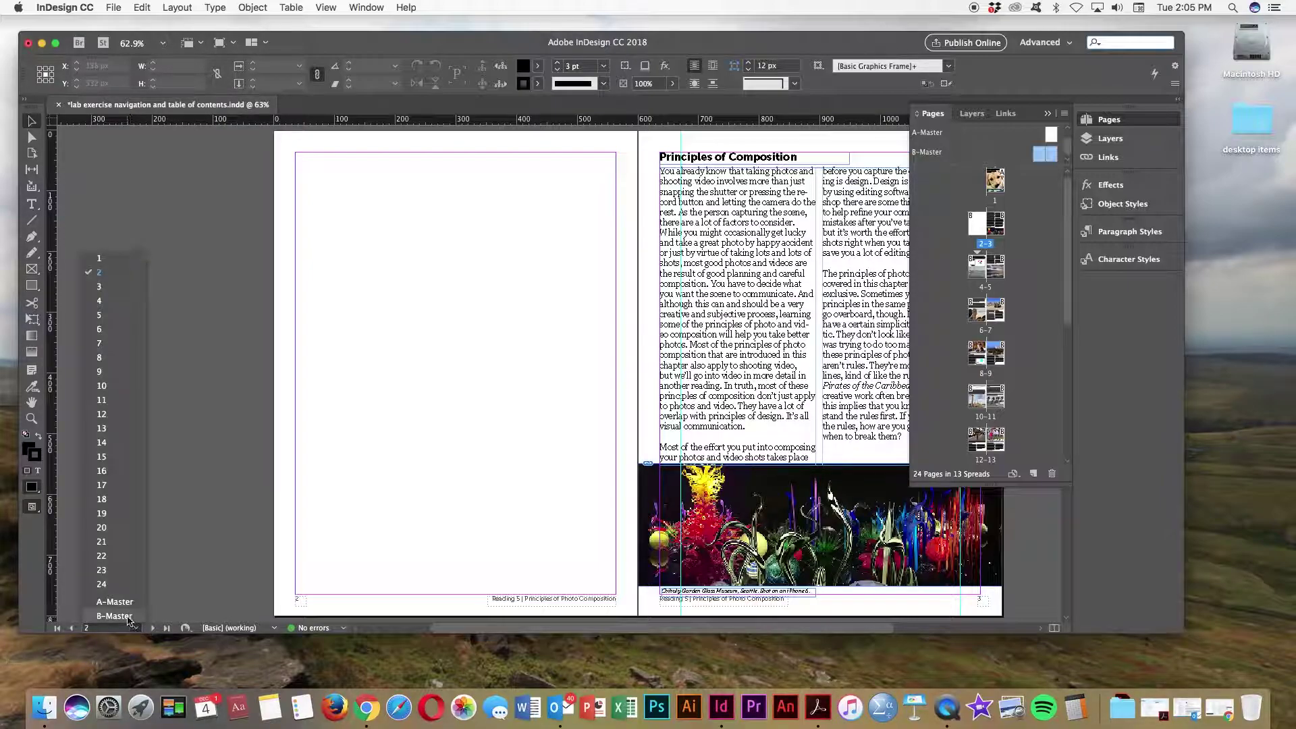
{"action": "left_click", "coordinate": [114, 616]}
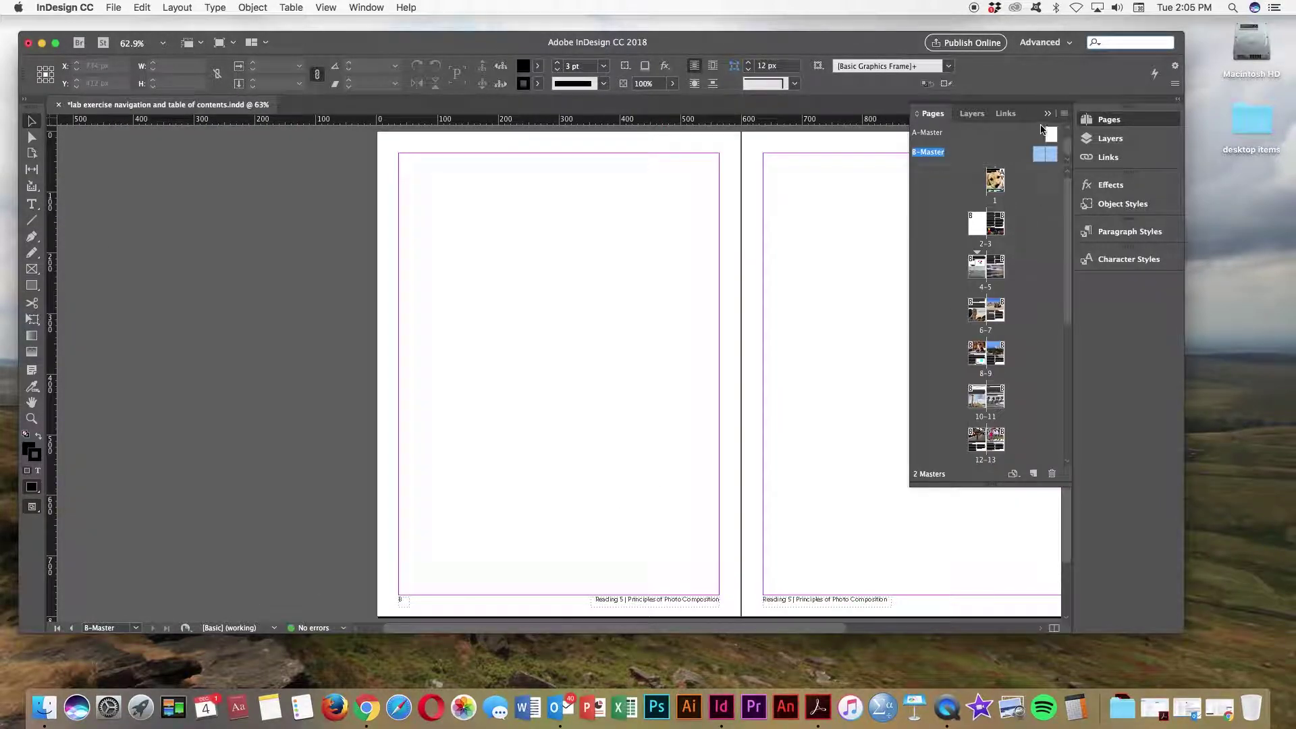
{"action": "left_click", "coordinate": [1048, 114]}
{"action": "scroll", "coordinate": [519, 553], "scroll_direction": "right", "scroll_amount": 5}
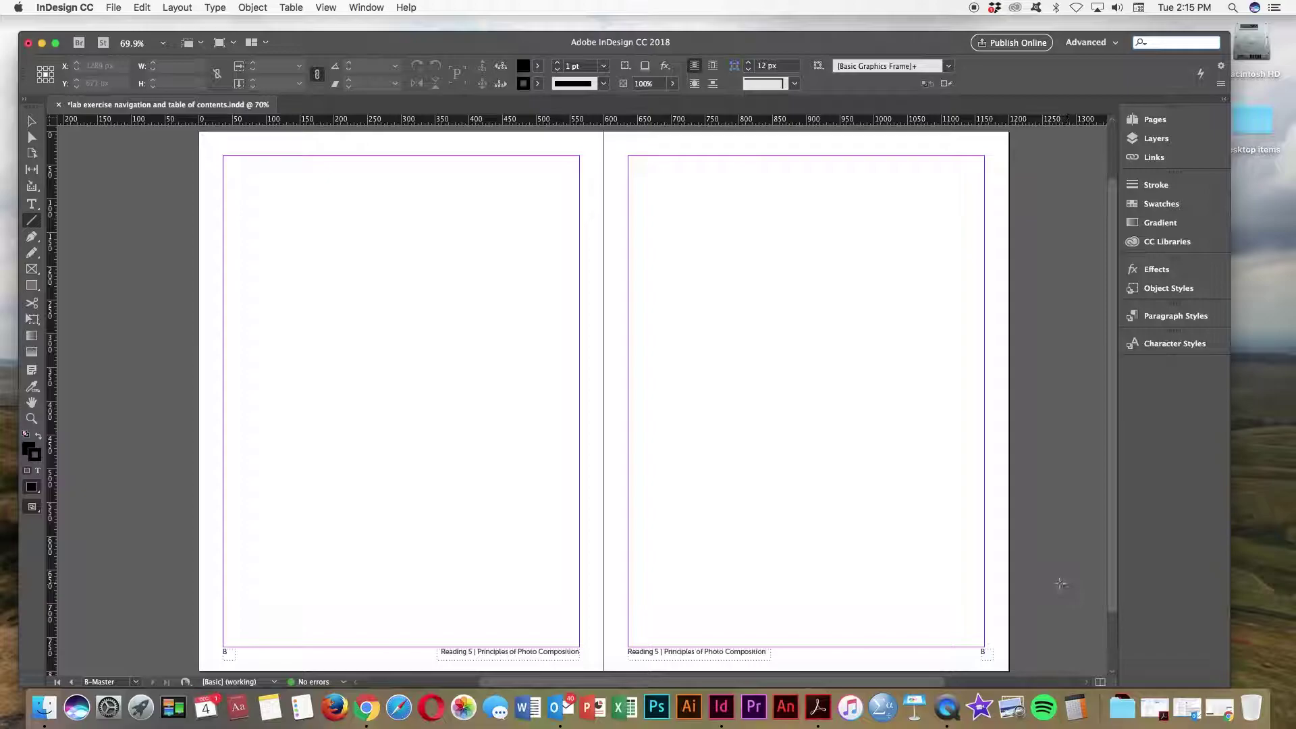
Step: Zoom to 125% and scroll down to the left B-Master page's footer
{"action": "key", "text": "super+equal"}
{"action": "key", "text": "super+equal"}
{"action": "key", "text": "super+equal"}
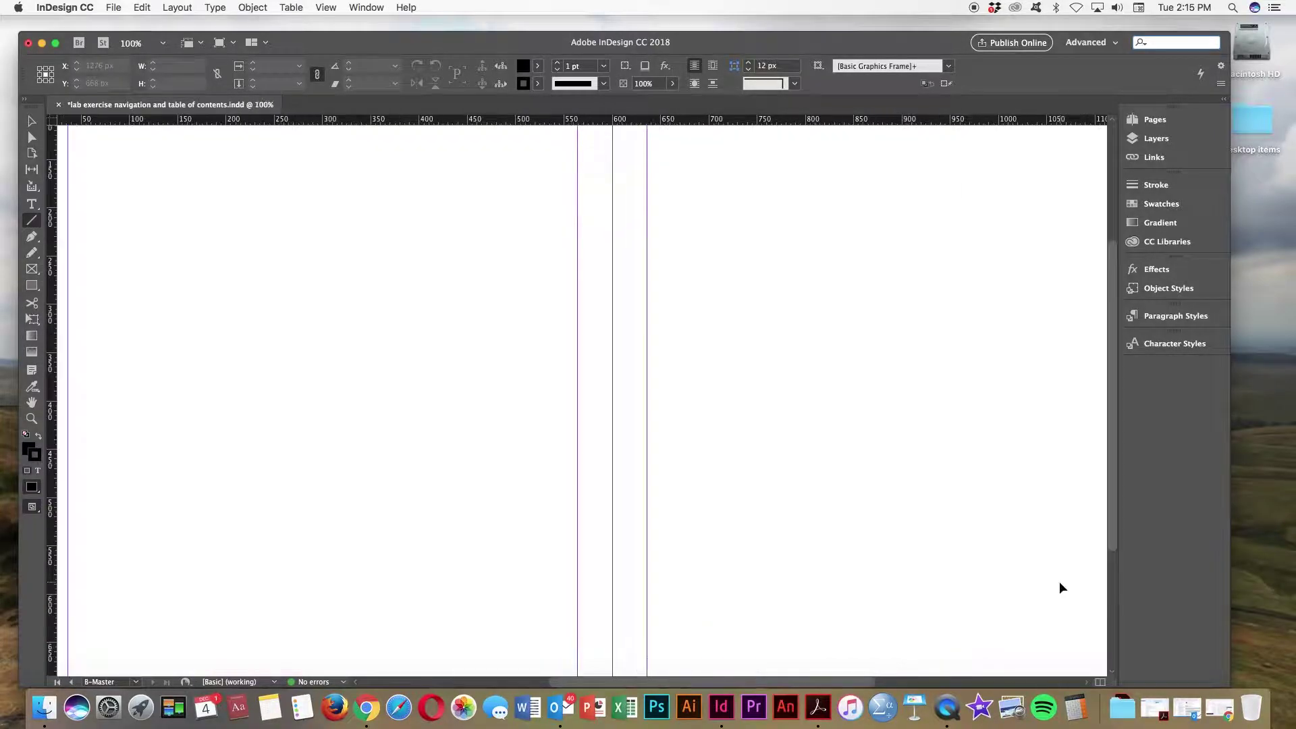
{"action": "left_click_drag", "start_coordinate": [1114, 508], "coordinate": [1097, 638]}
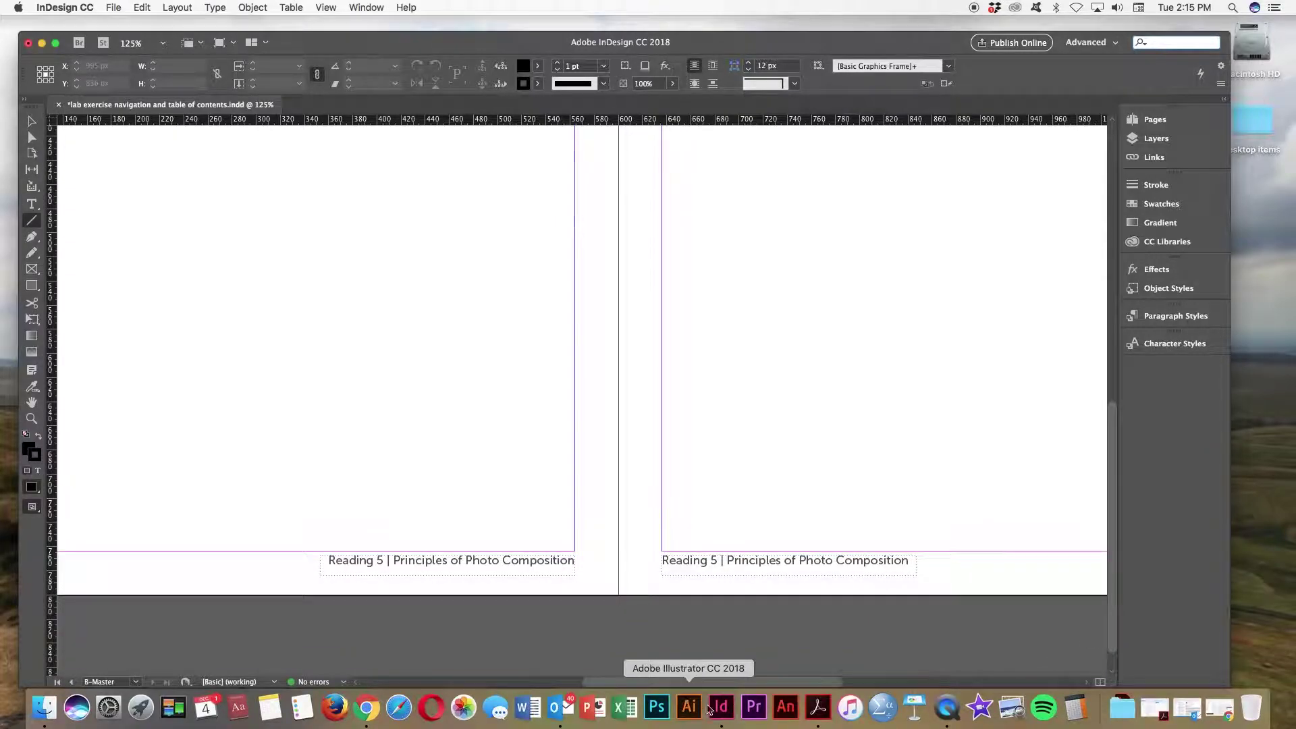
{"action": "left_click_drag", "start_coordinate": [719, 680], "coordinate": [616, 675]}
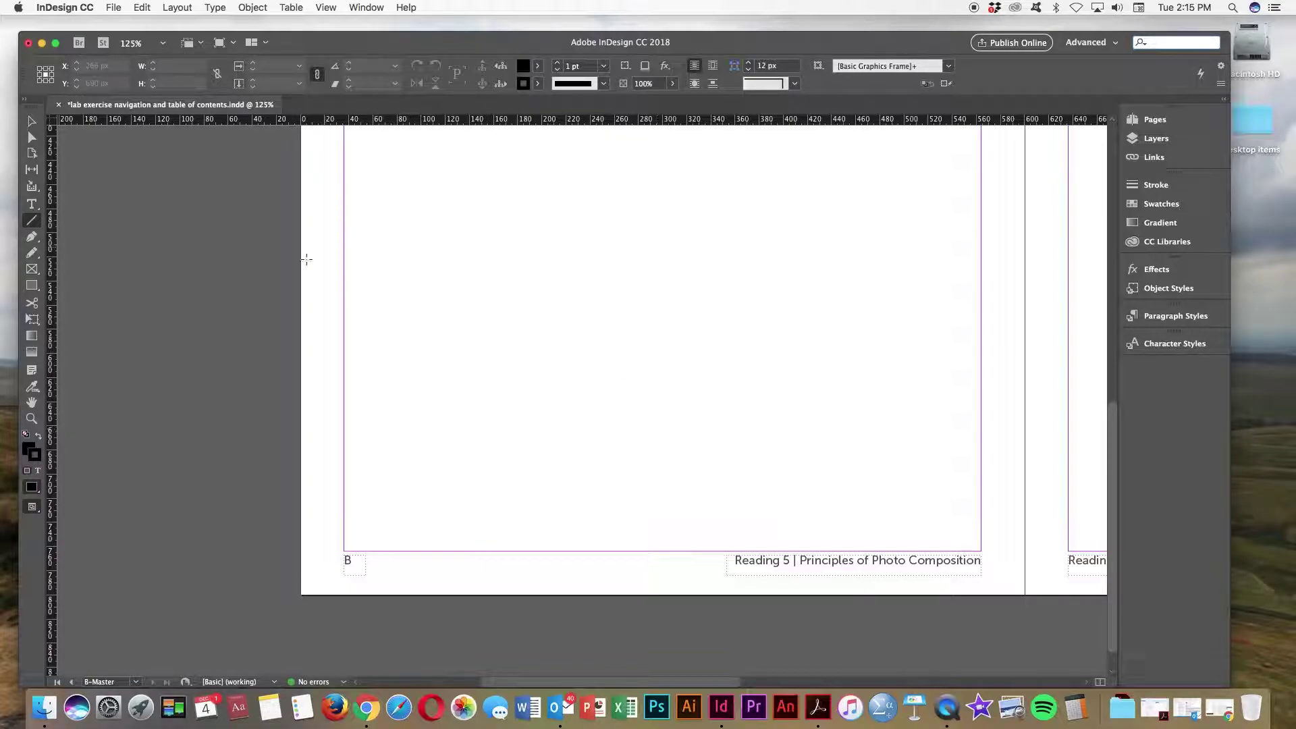
Step: Add a centred 'Table of Contents' footer text frame styled page folio museo sans 10 pt 70% tint
{"action": "left_click", "coordinate": [33, 205]}
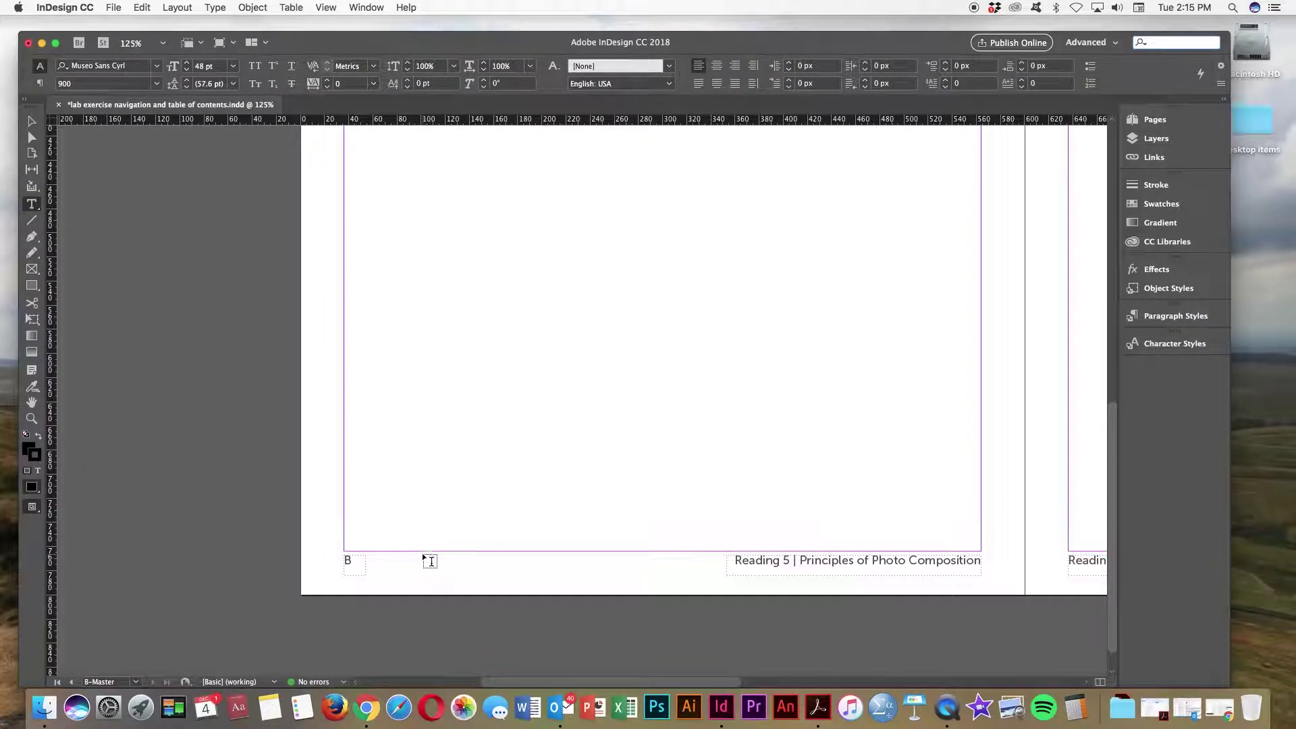
{"action": "left_click_drag", "start_coordinate": [423, 555], "coordinate": [595, 579]}
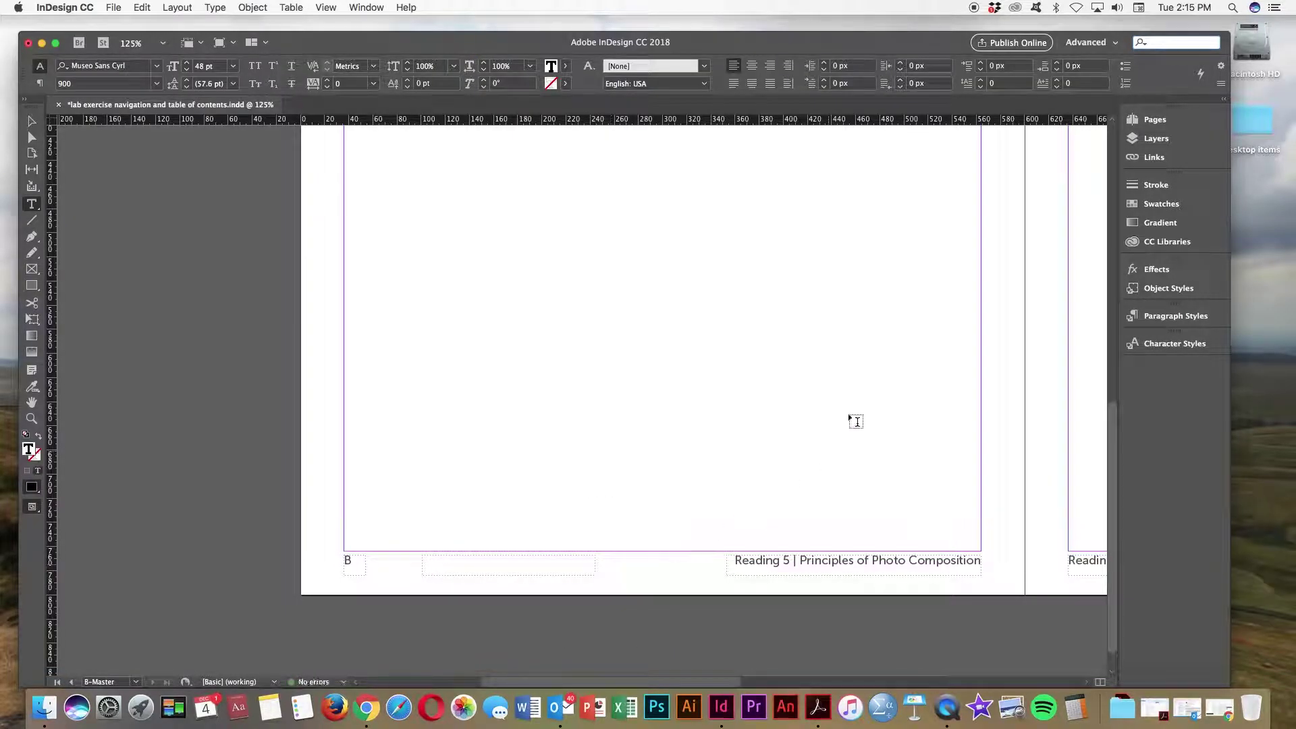
{"action": "left_click", "coordinate": [1168, 318]}
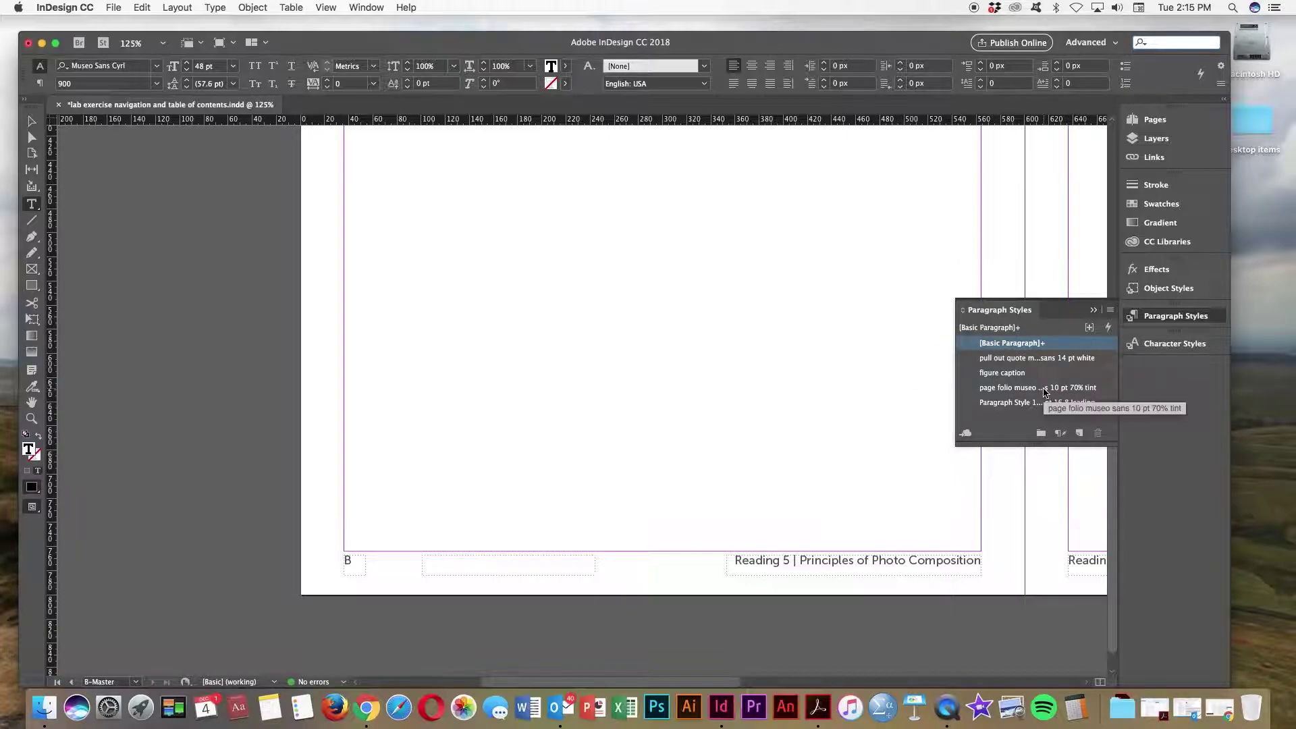
{"action": "left_click", "coordinate": [1048, 393]}
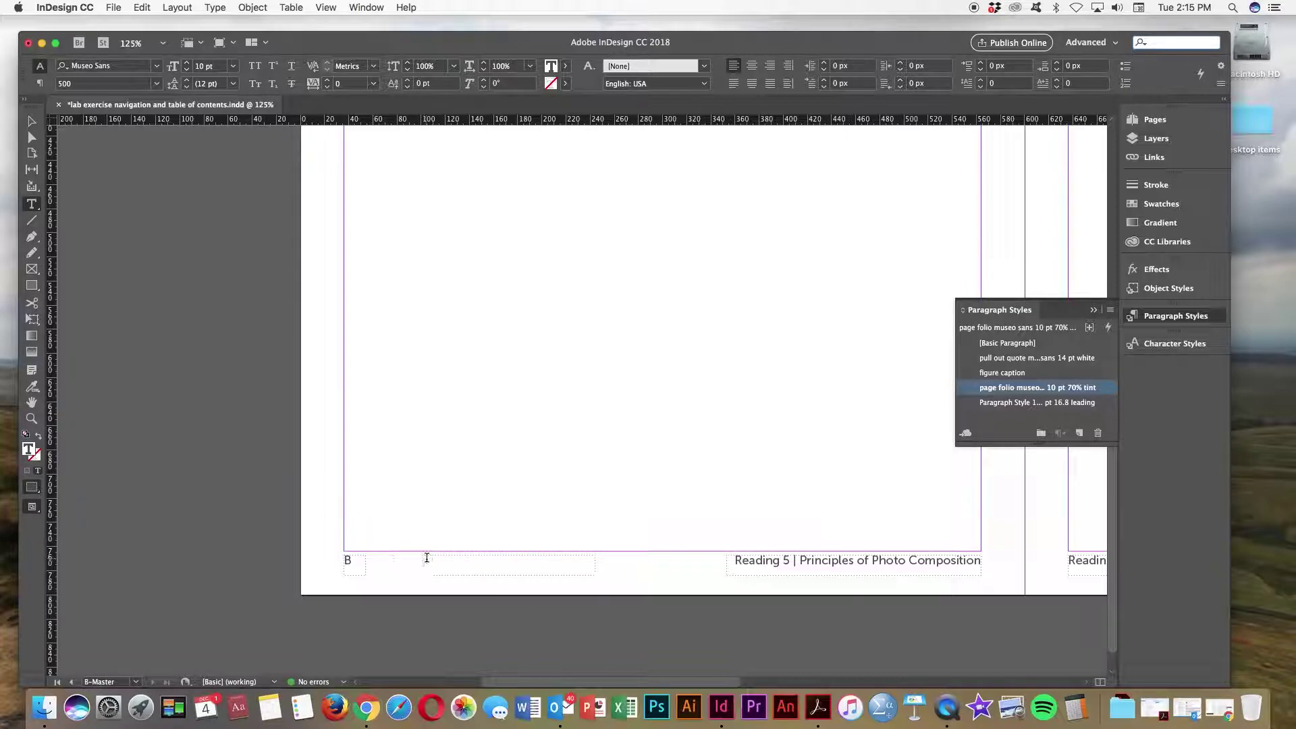
{"action": "type", "text": "Table of Con"}
{"action": "type", "text": "tents"}
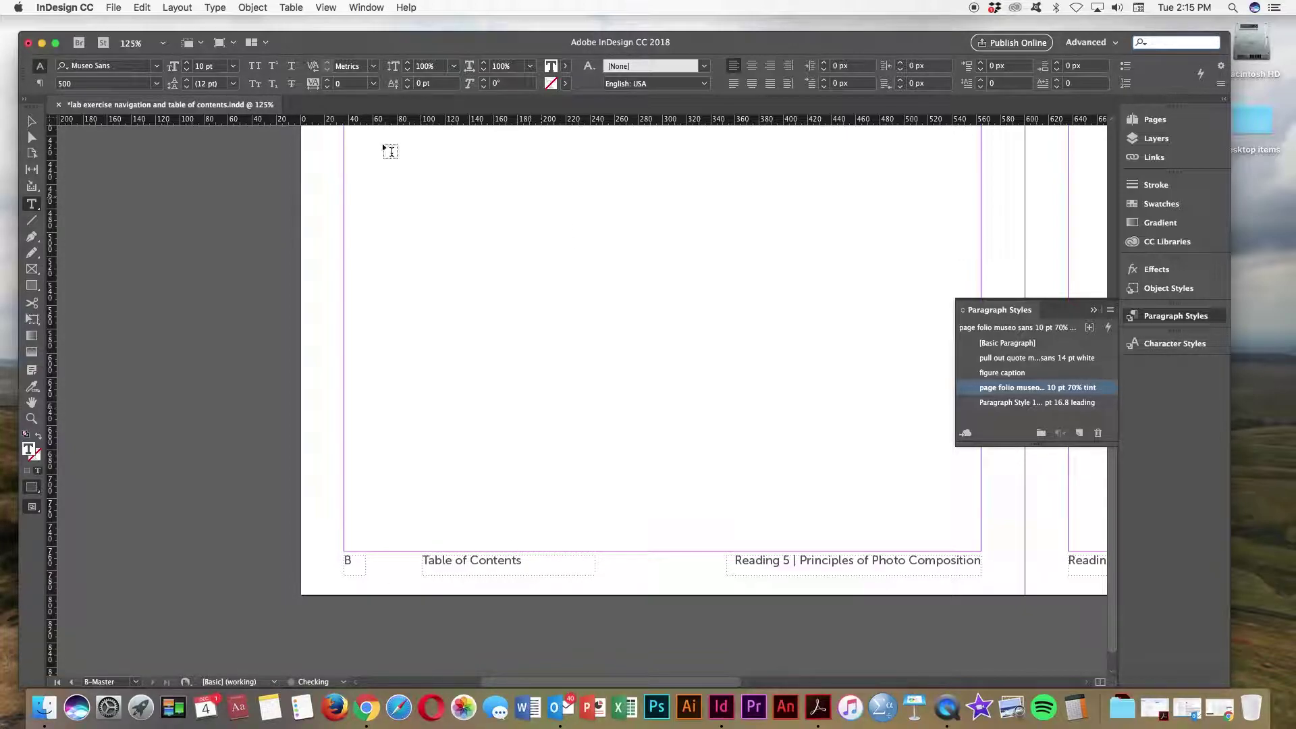
{"action": "left_click", "coordinate": [751, 65]}
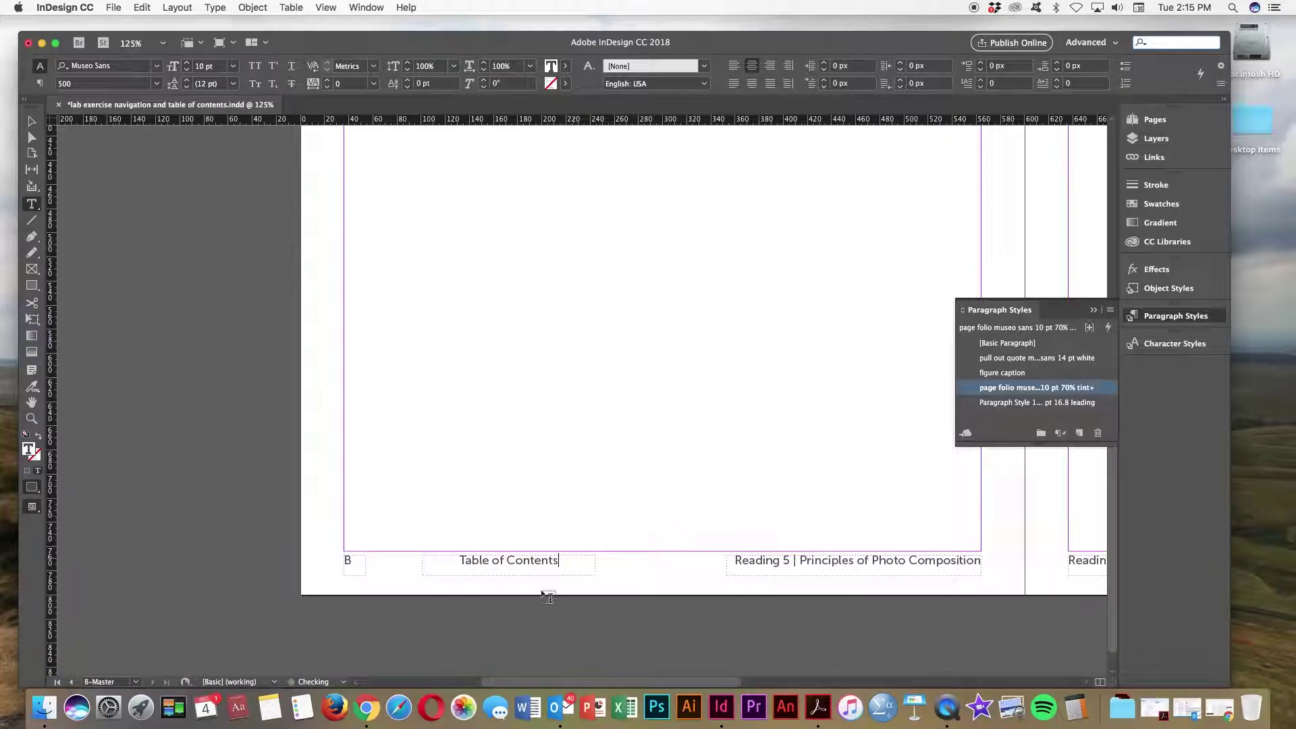
Step: Narrow the Table of Contents frame from both sides to fit its text
{"action": "left_click", "coordinate": [31, 121]}
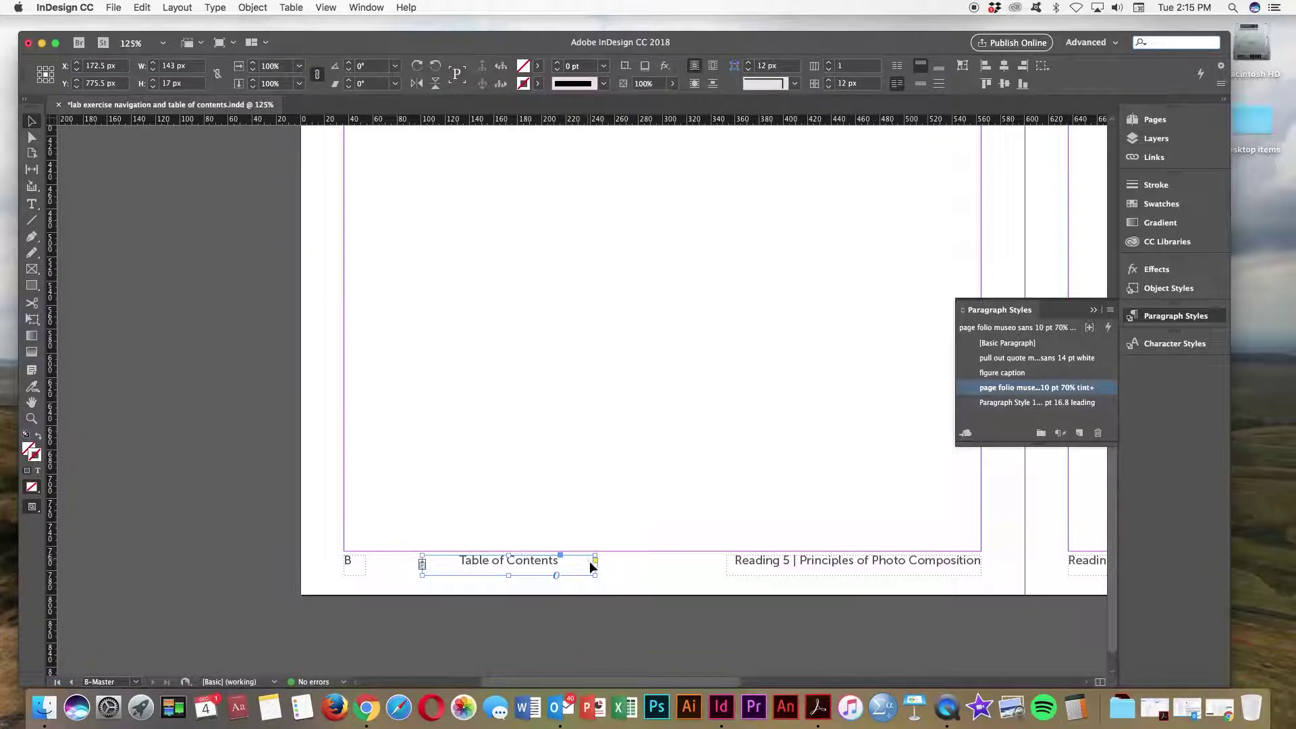
{"action": "left_click_drag", "start_coordinate": [592, 561], "coordinate": [563, 565]}
{"action": "left_click_drag", "start_coordinate": [423, 565], "coordinate": [439, 563]}
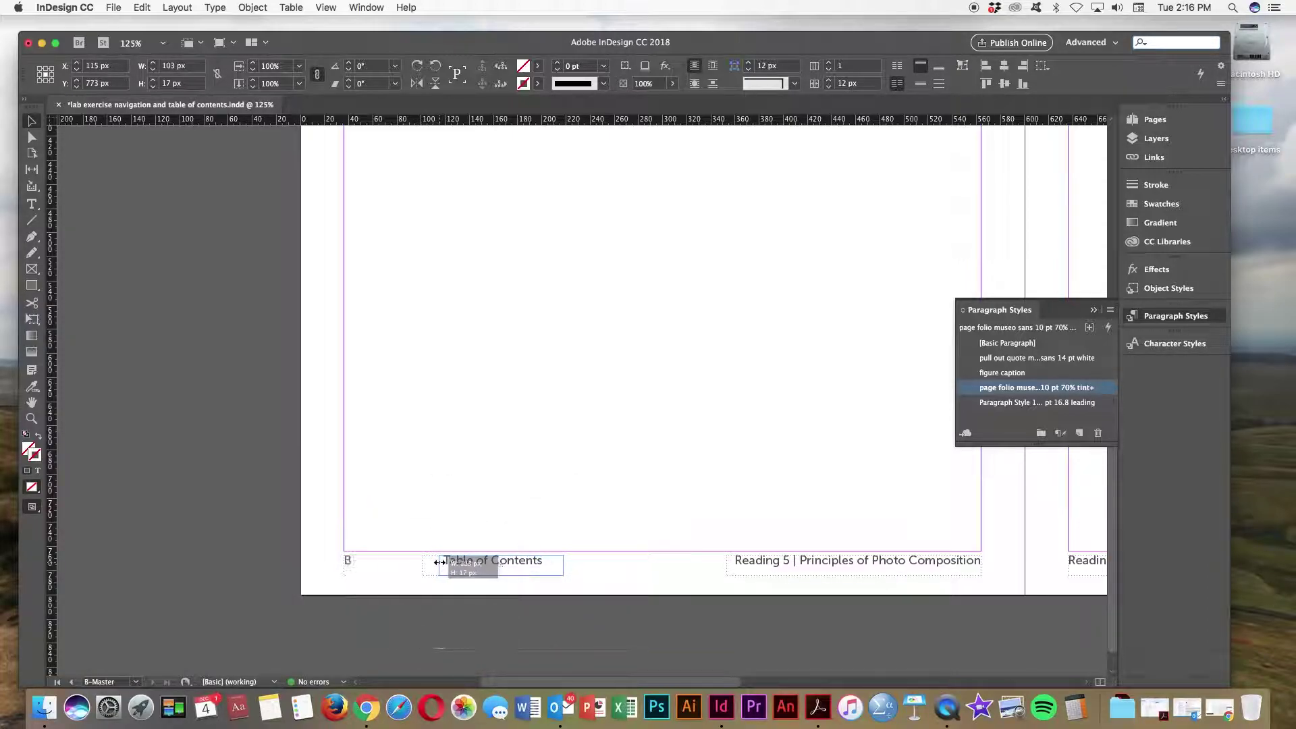
{"action": "left_click", "coordinate": [496, 609]}
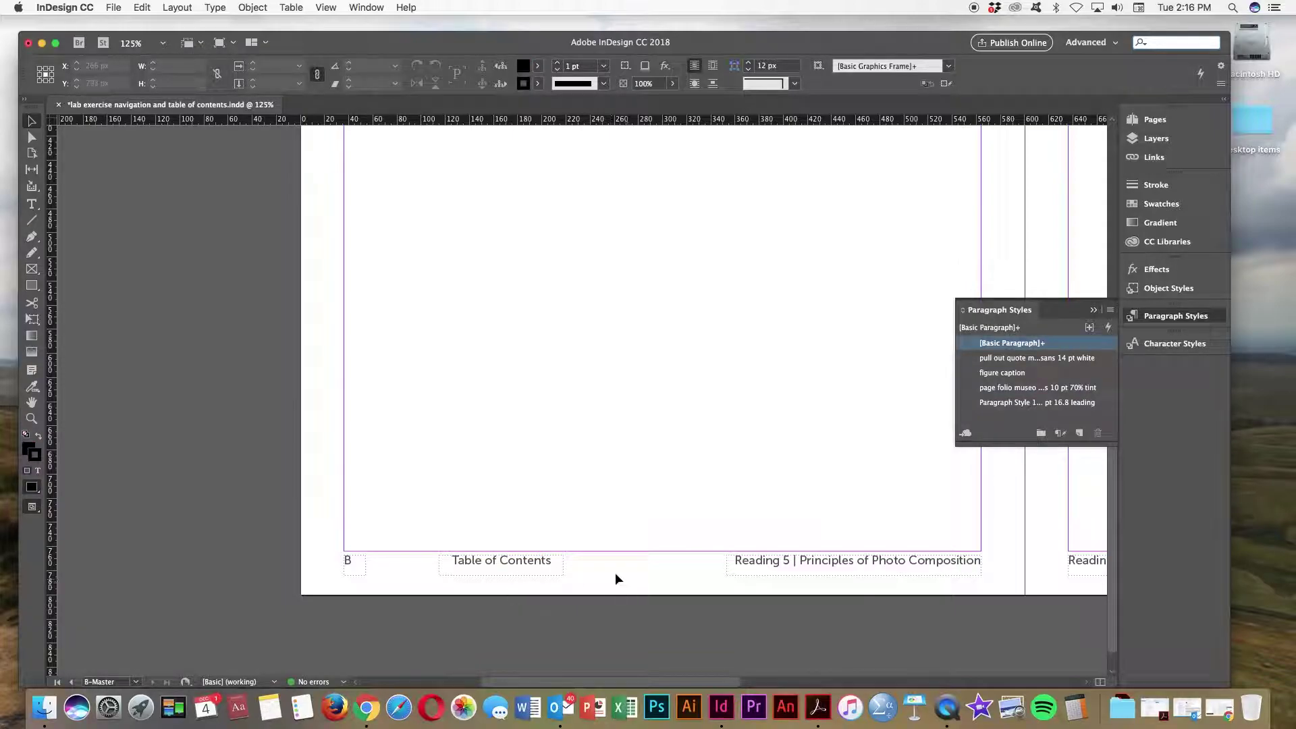
Step: Nudge the Table of Contents frame slightly left and close Paragraph Styles
{"action": "left_click_drag", "start_coordinate": [523, 564], "coordinate": [520, 558]}
{"action": "left_click", "coordinate": [587, 579]}
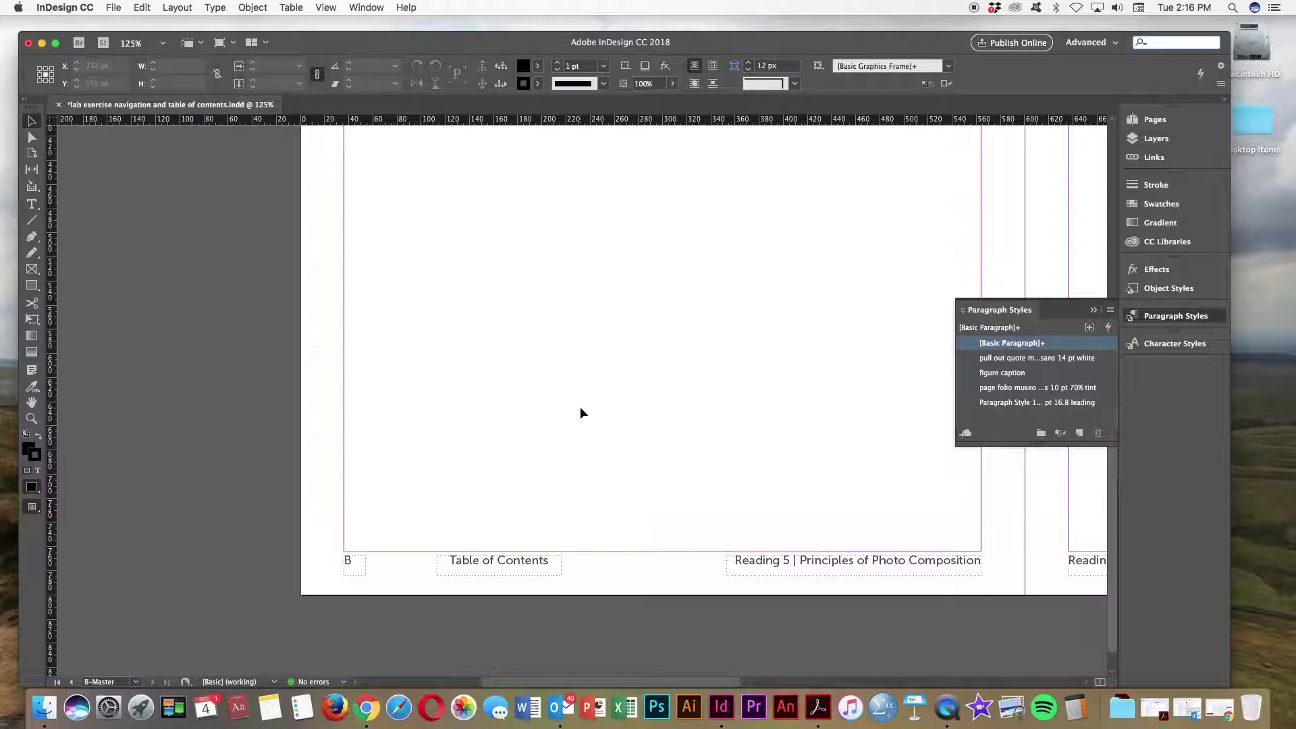
{"action": "left_click", "coordinate": [1093, 309]}
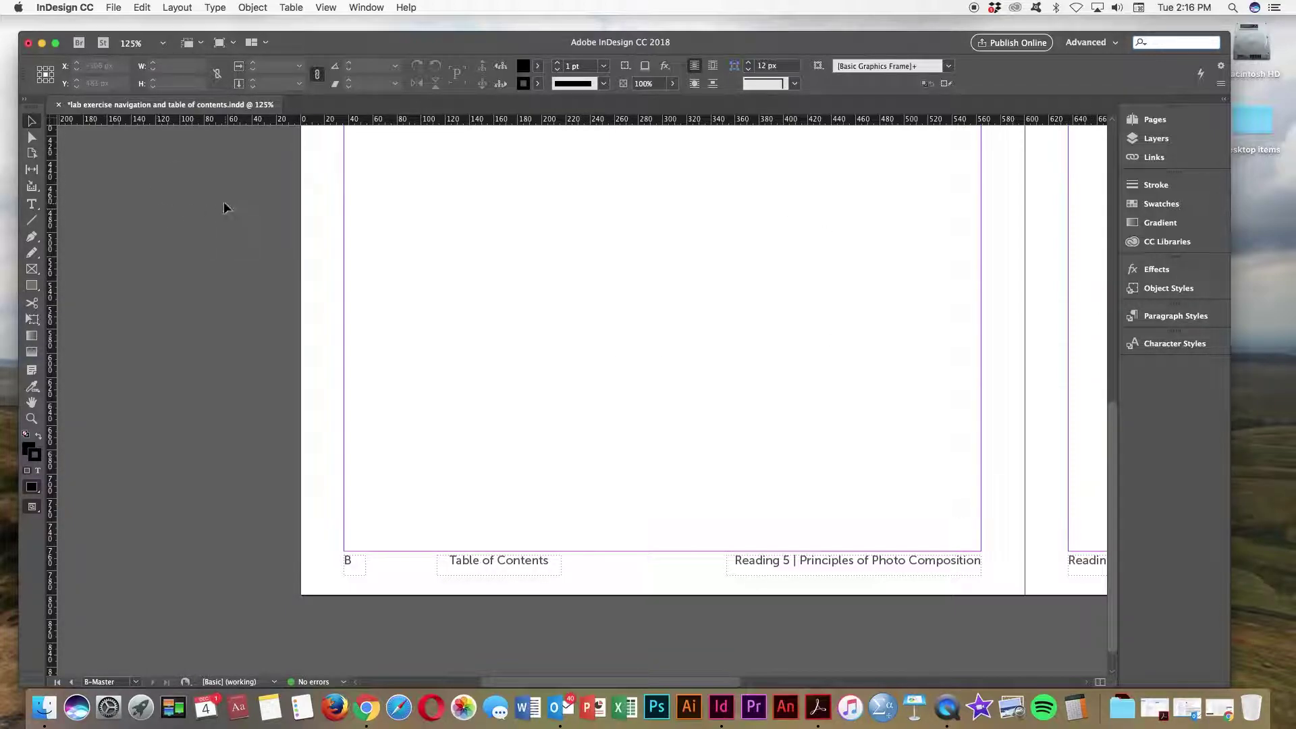
Step: Draw a 1 pt arrowhead line right of Table of Contents, deleting a stray second arrow
{"action": "left_click", "coordinate": [1137, 189]}
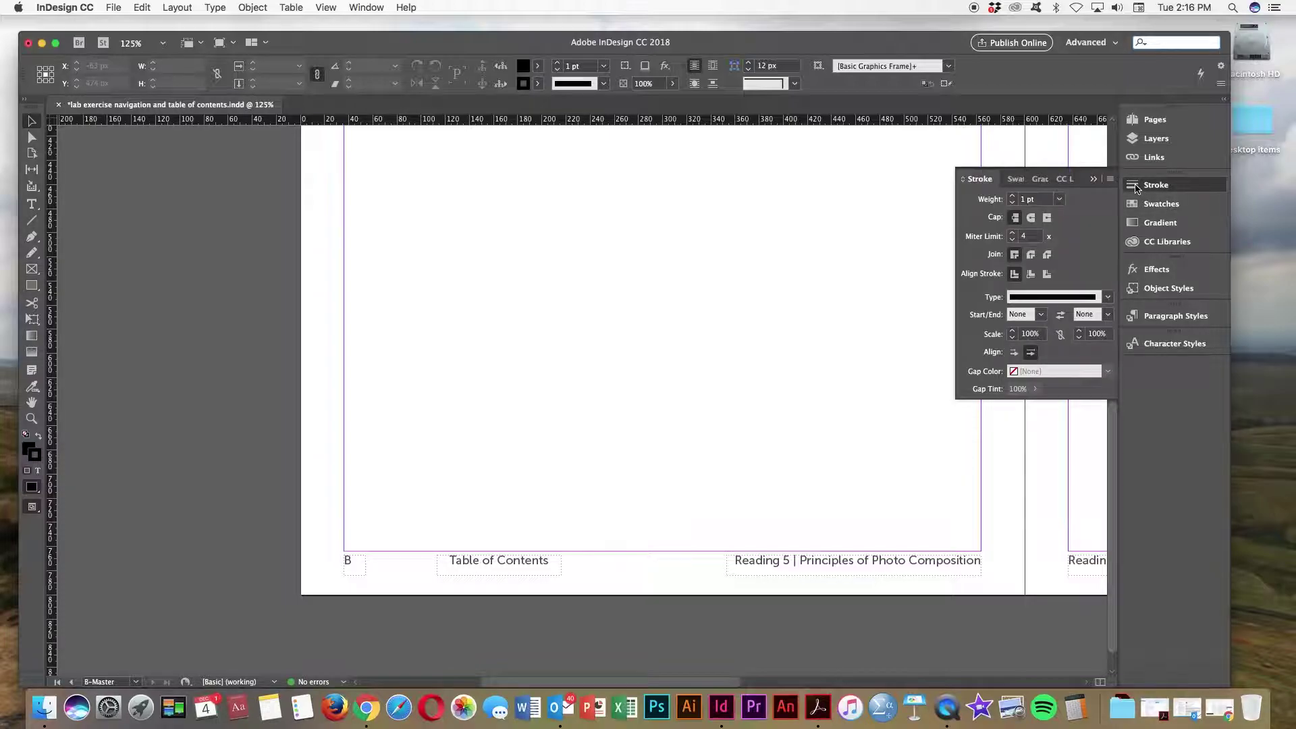
{"action": "left_click", "coordinate": [32, 222]}
{"action": "left_click", "coordinate": [1013, 203]}
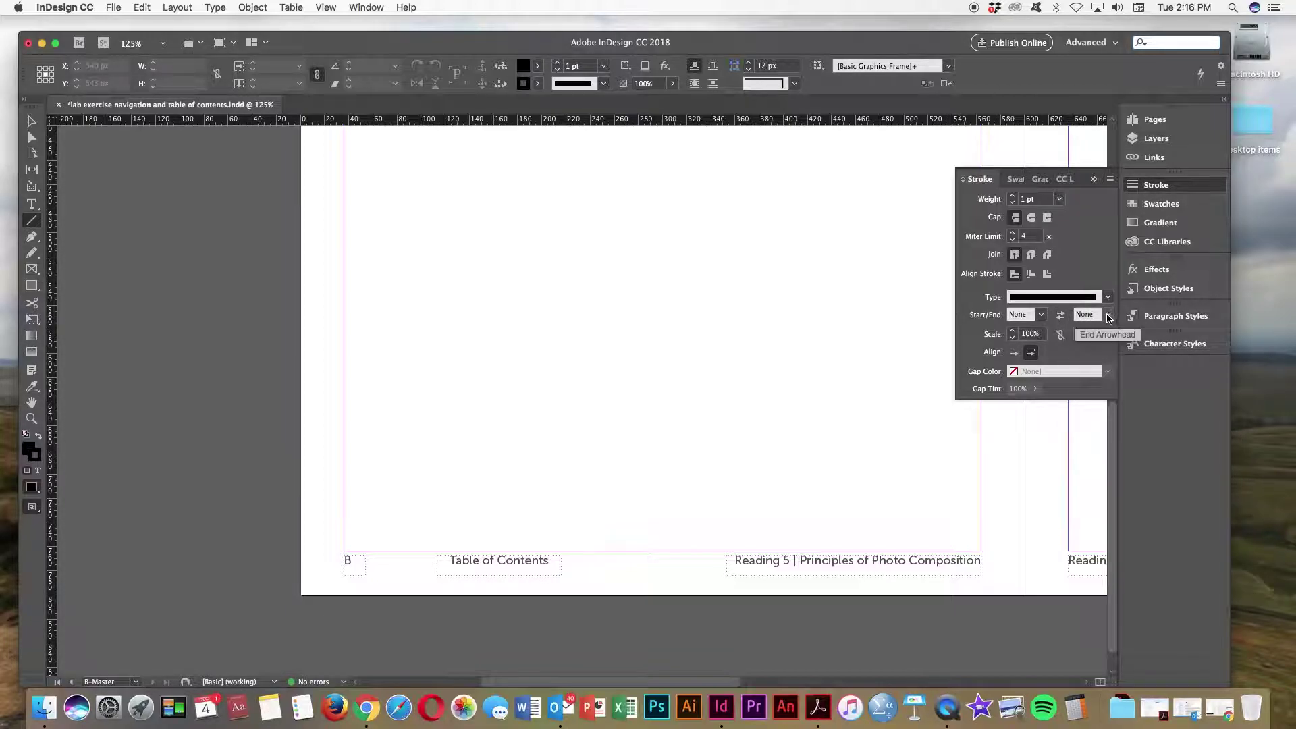
{"action": "left_click", "coordinate": [1108, 314]}
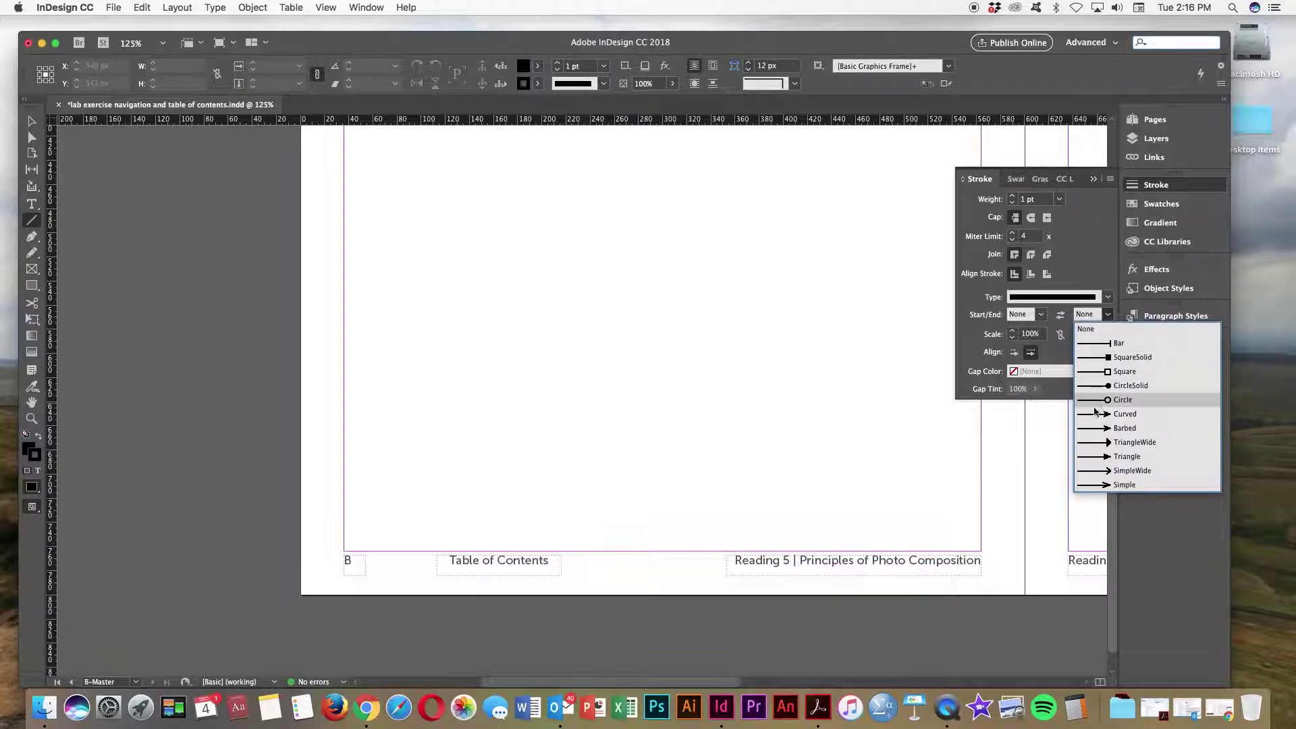
{"action": "left_click", "coordinate": [1103, 416]}
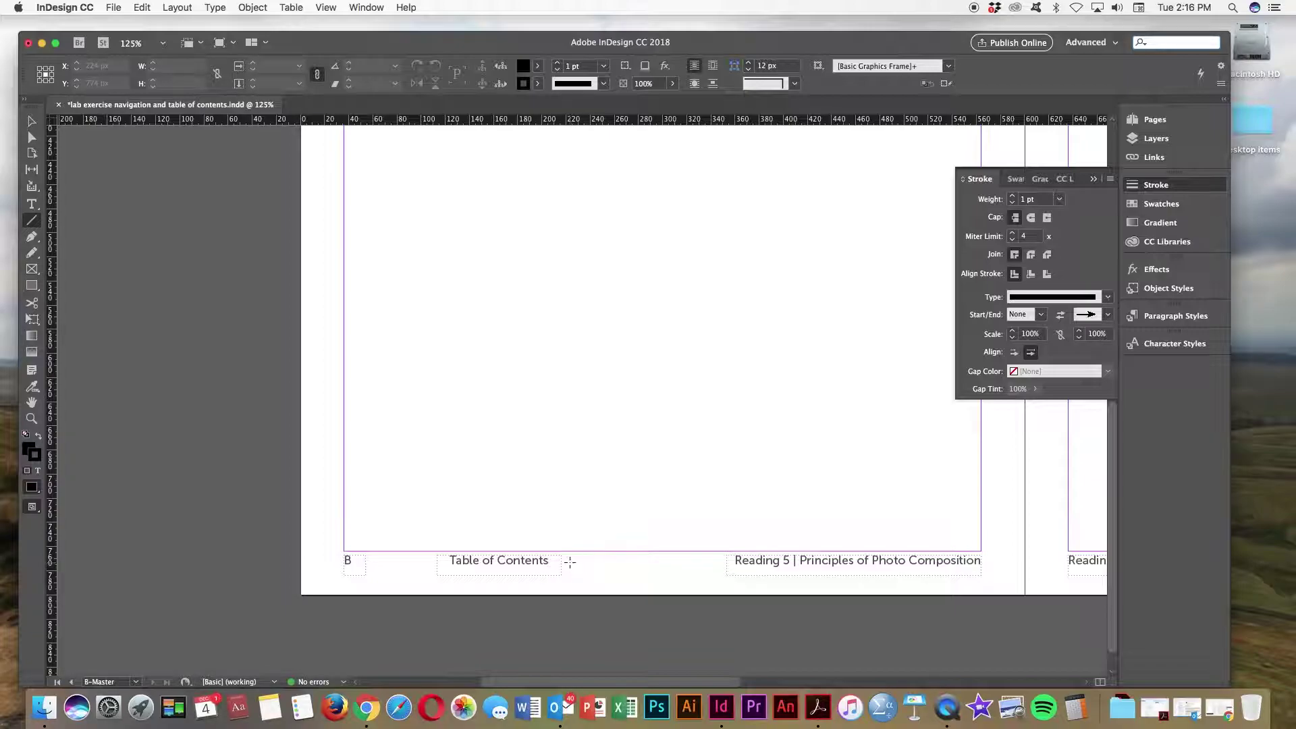
{"action": "left_click_drag", "start_coordinate": [569, 561], "coordinate": [608, 562]}
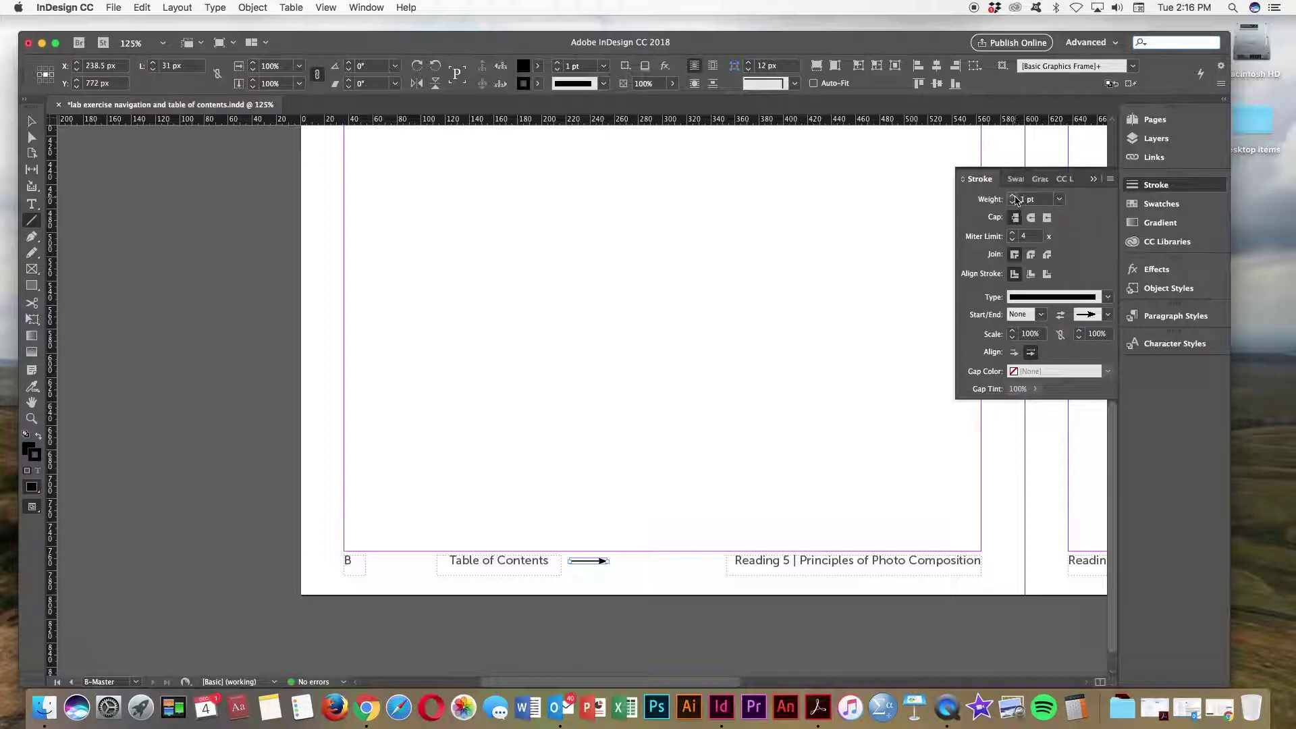
{"action": "left_click", "coordinate": [1014, 197]}
{"action": "left_click", "coordinate": [1013, 202]}
{"action": "left_click_drag", "start_coordinate": [423, 520], "coordinate": [386, 516]}
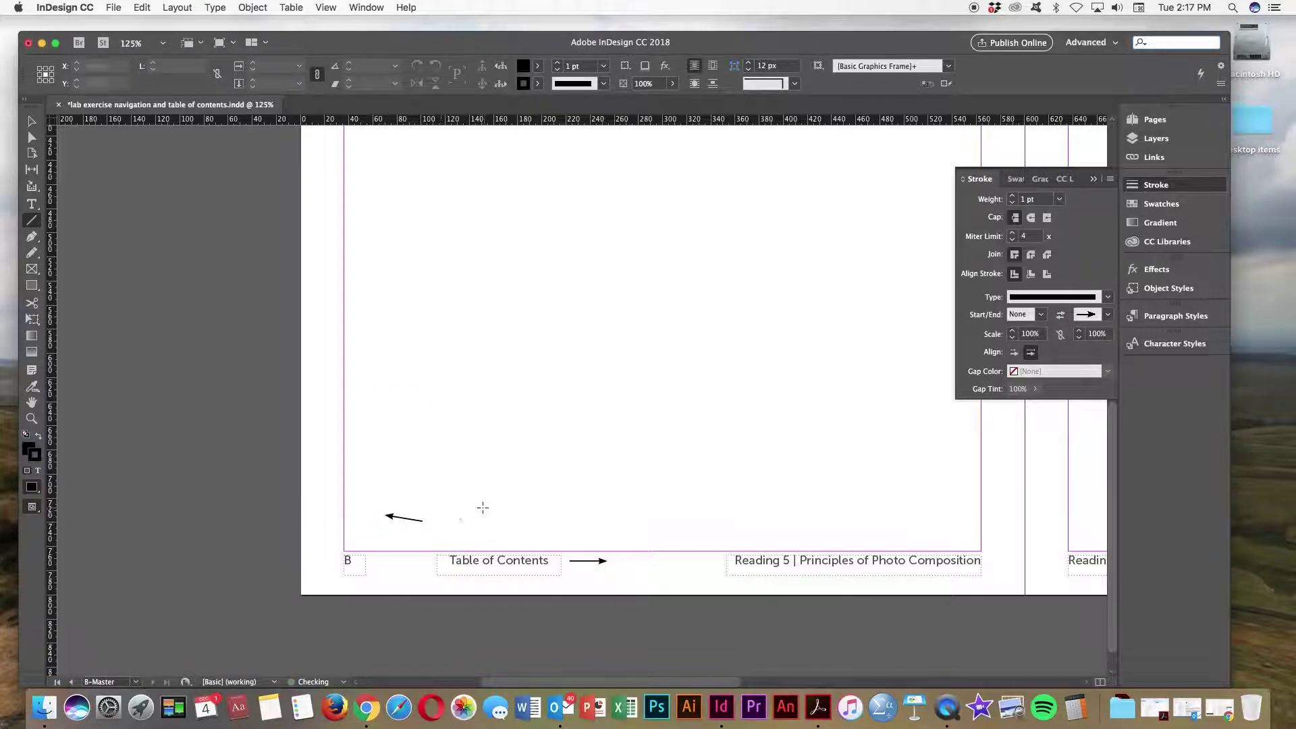
{"action": "key", "text": "v"}
{"action": "left_click", "coordinate": [415, 521]}
{"action": "key", "text": "Delete"}
Step: Place a copy of the arrow to the left of Table of Contents
{"action": "left_click", "coordinate": [585, 562]}
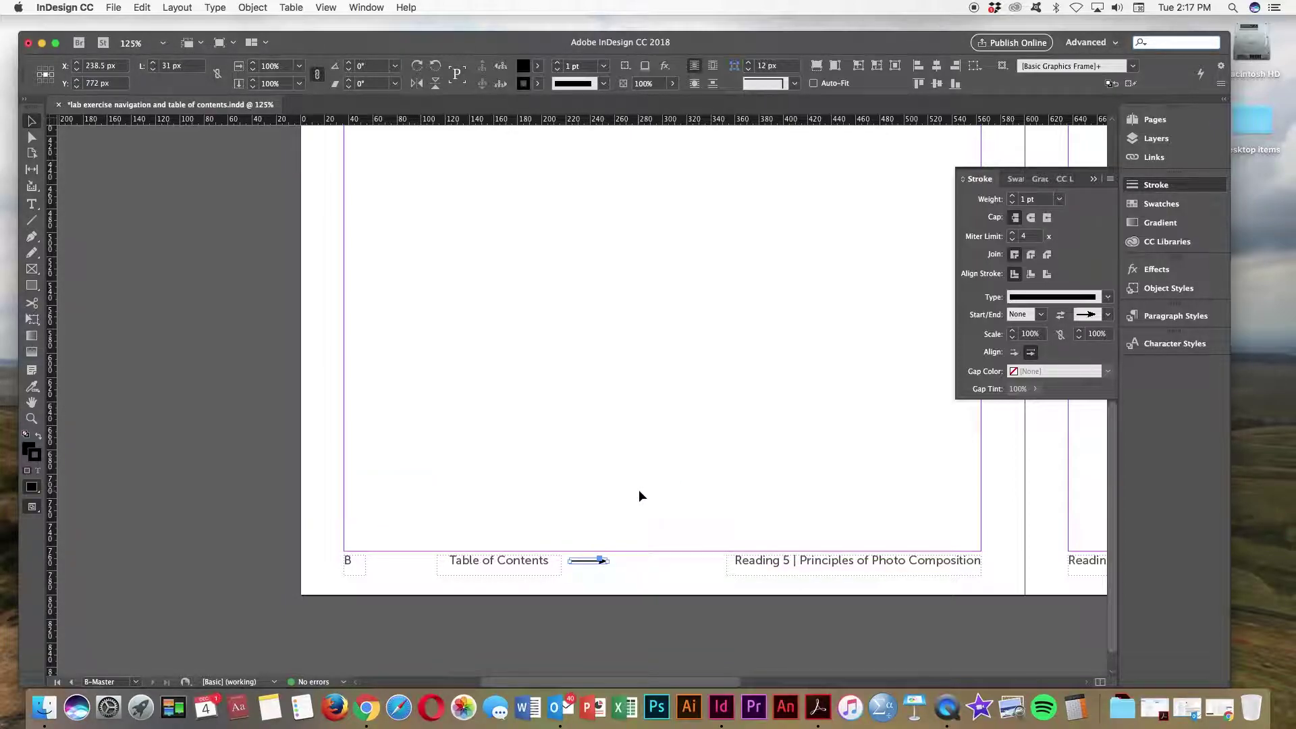
{"action": "key", "text": "super+v"}
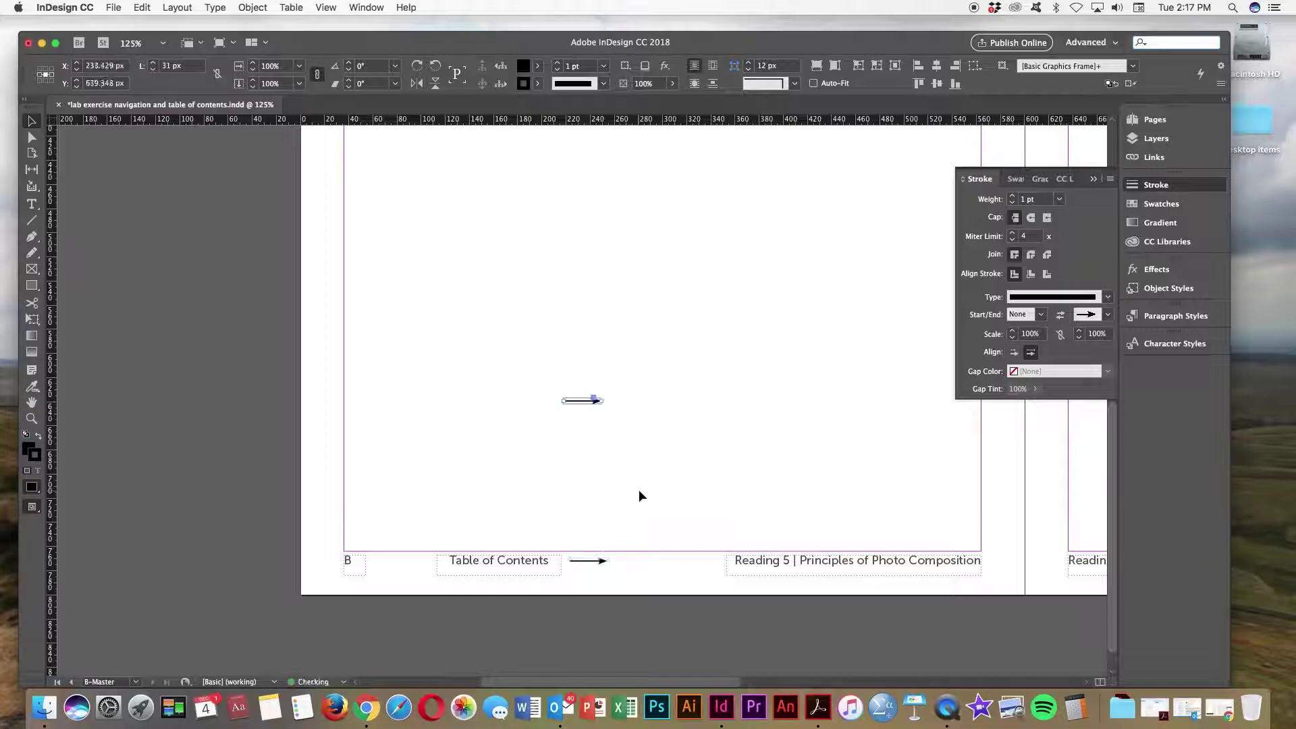
{"action": "left_click", "coordinate": [582, 404]}
{"action": "left_click_drag", "start_coordinate": [582, 405], "coordinate": [407, 566]}
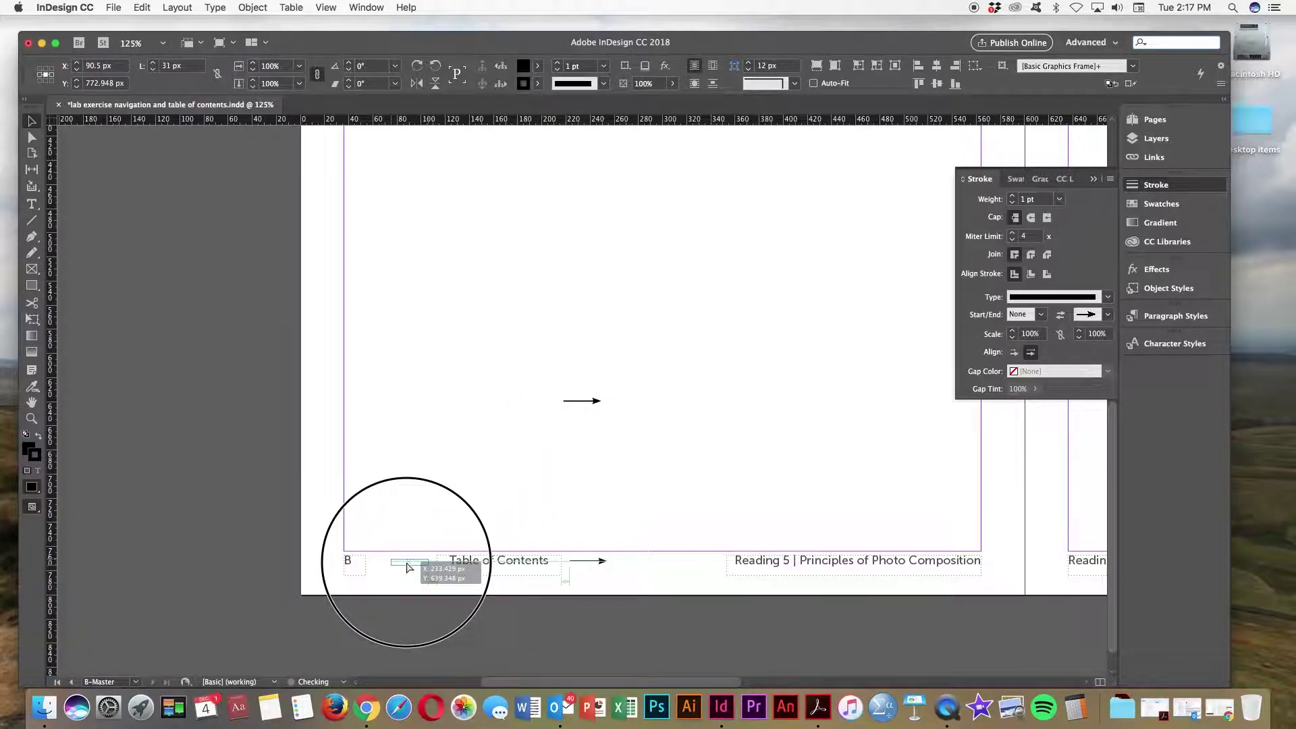
{"action": "left_click_drag", "start_coordinate": [407, 565], "coordinate": [408, 566]}
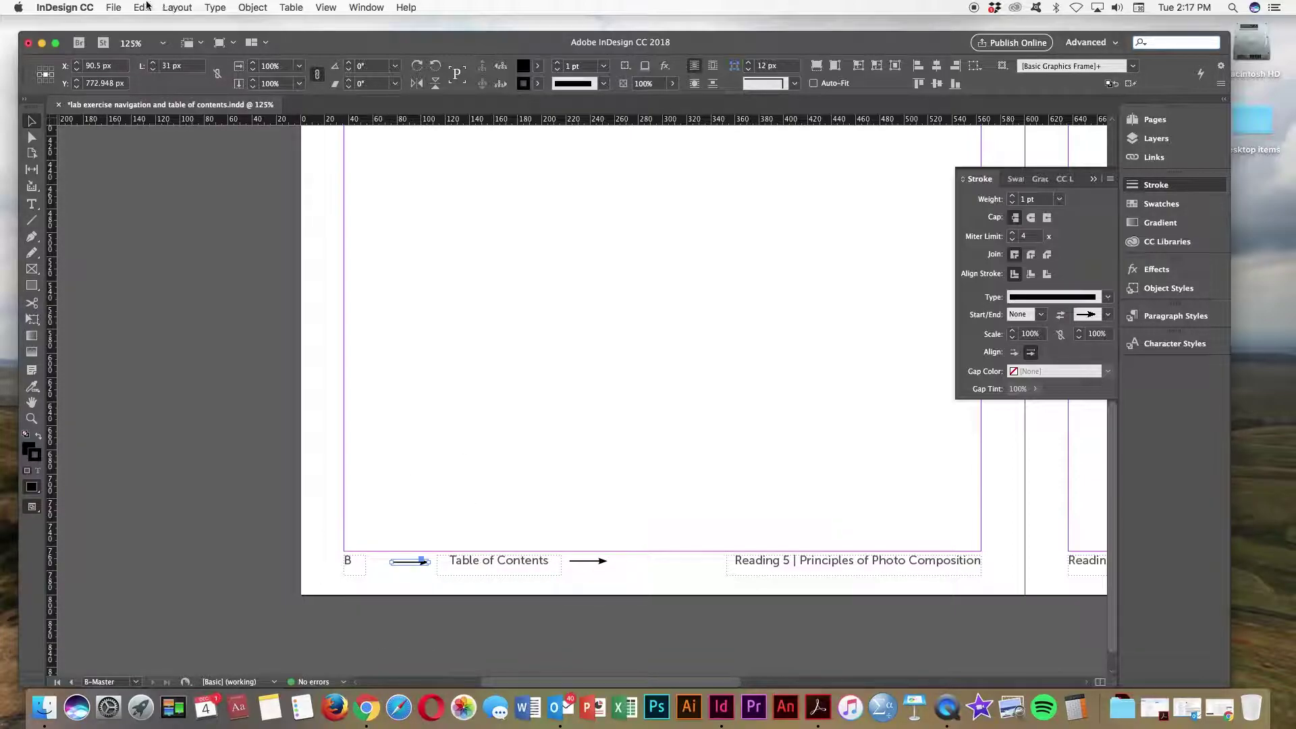
Step: Rotate the left arrow copy 180° so it points left, then check the right arrow
{"action": "left_click", "coordinate": [245, 10]}
{"action": "mouse_move", "coordinate": [251, 24]}
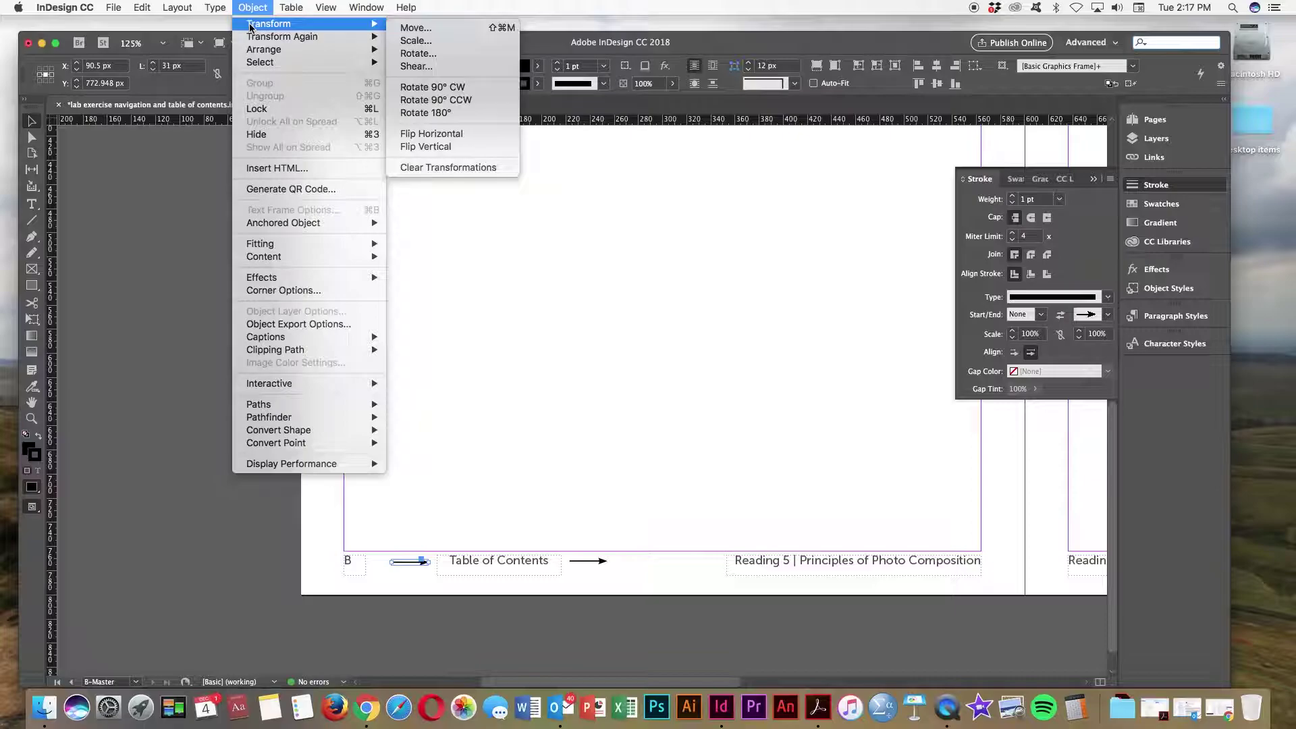
{"action": "left_click", "coordinate": [422, 113]}
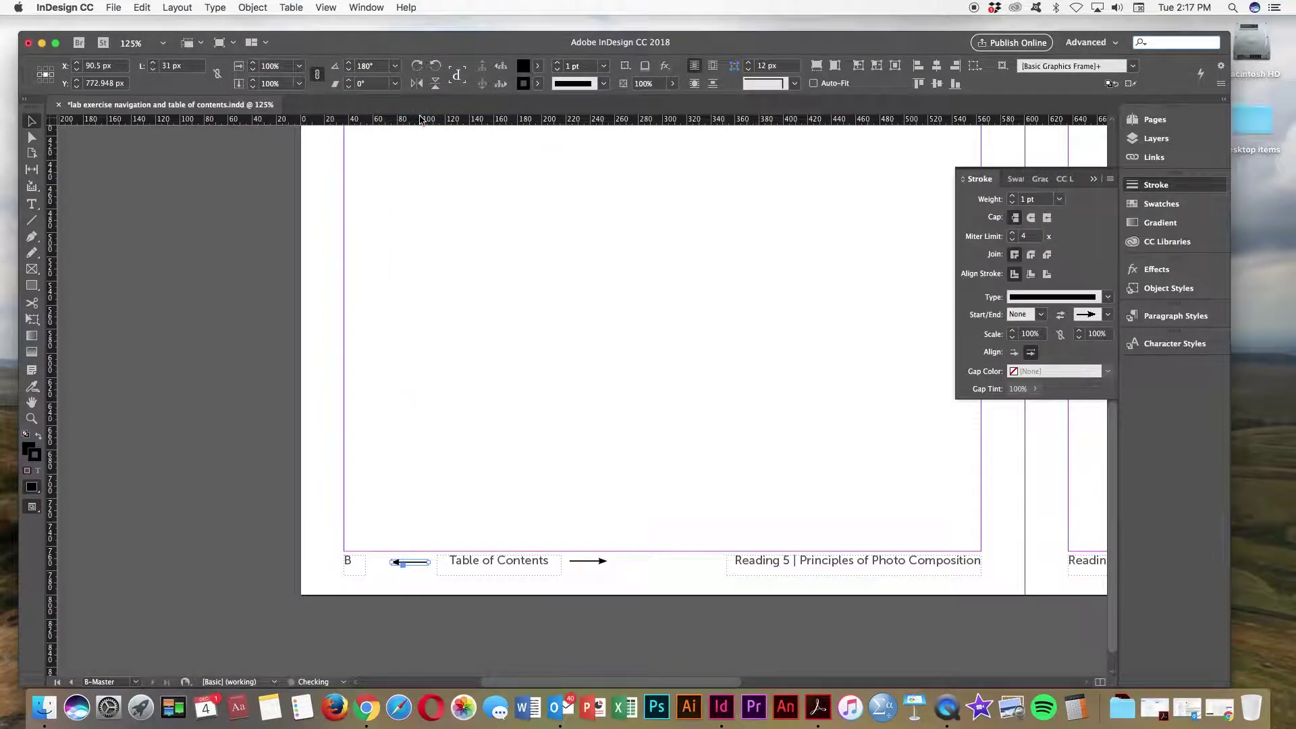
{"action": "left_click", "coordinate": [690, 600]}
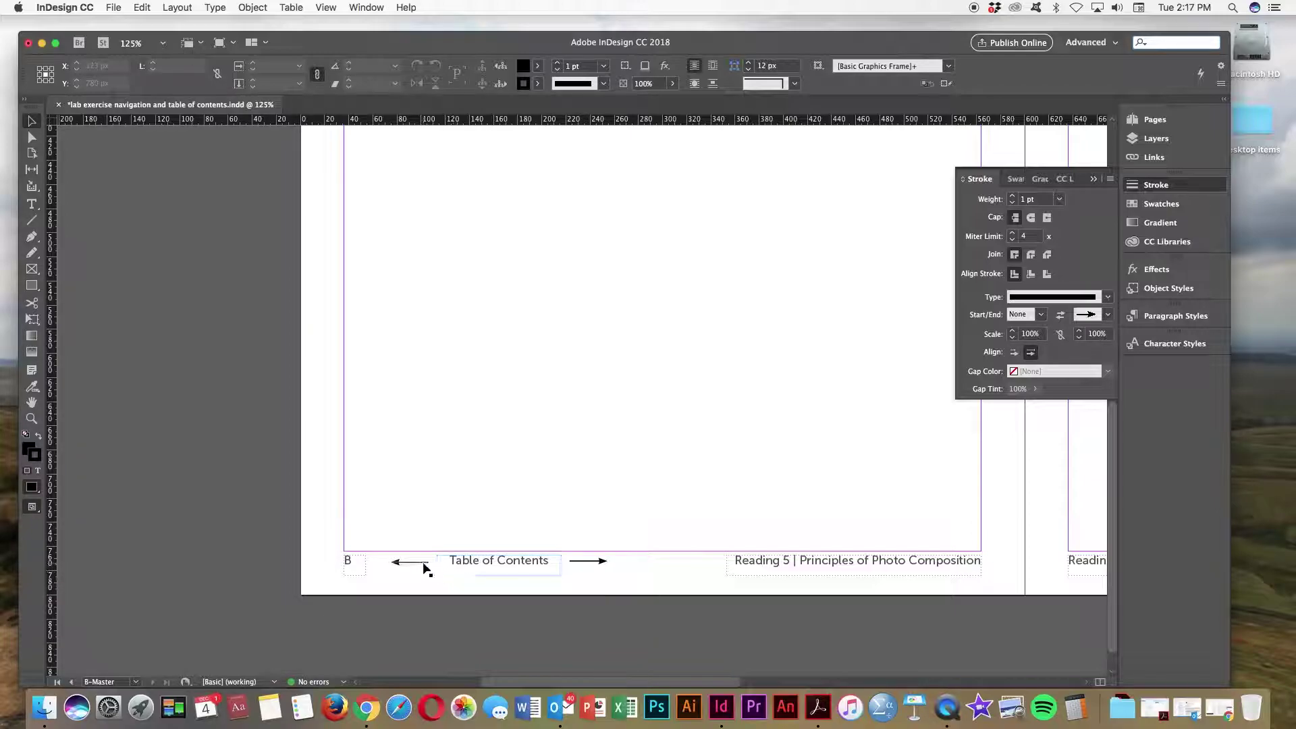
{"action": "left_click", "coordinate": [597, 568]}
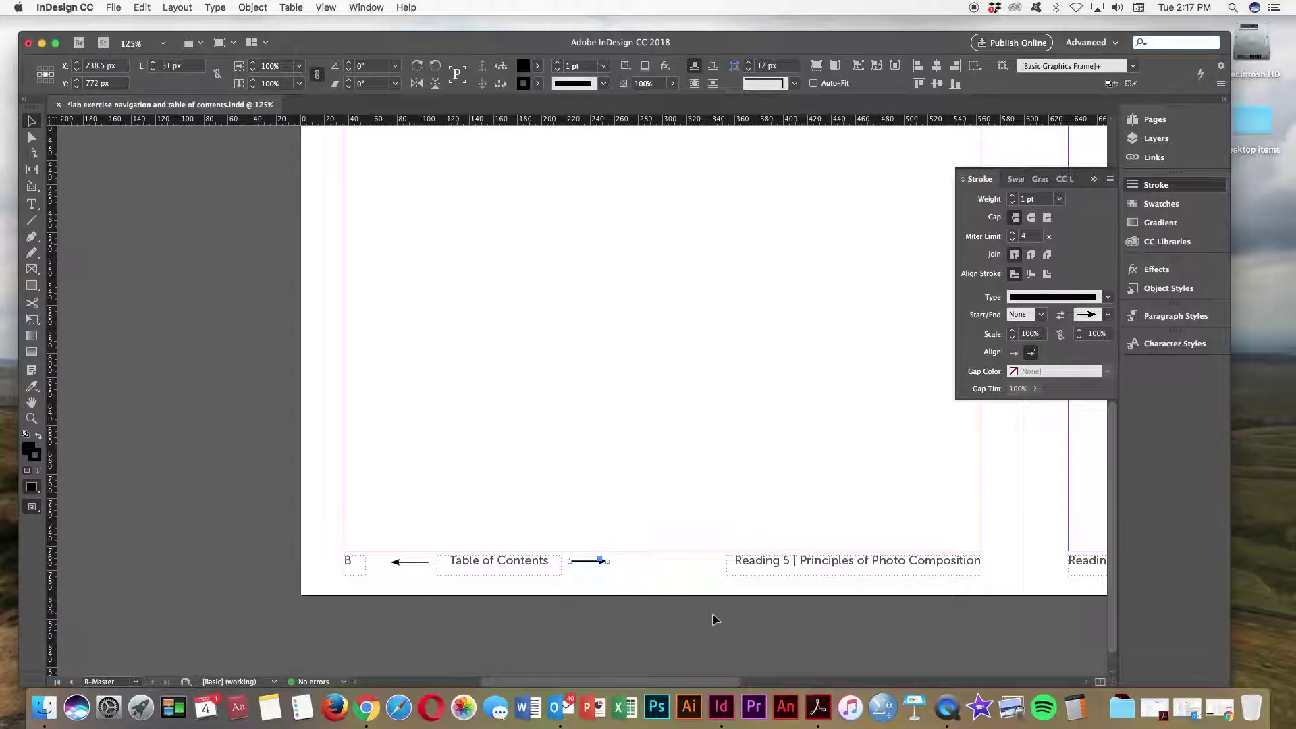
{"action": "left_click", "coordinate": [712, 613]}
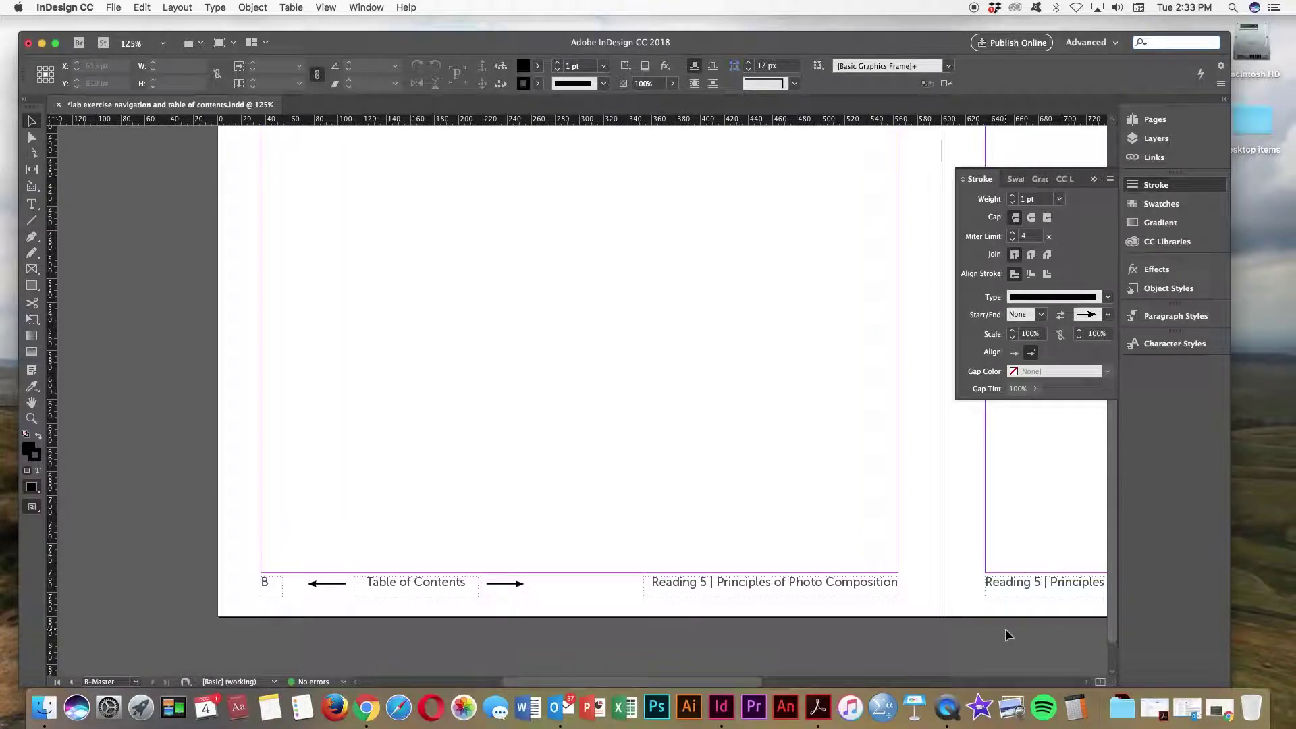
Step: Switch to the Interactive for PDF workspace and select the footer's Table of Contents frame
{"action": "left_click", "coordinate": [1093, 180]}
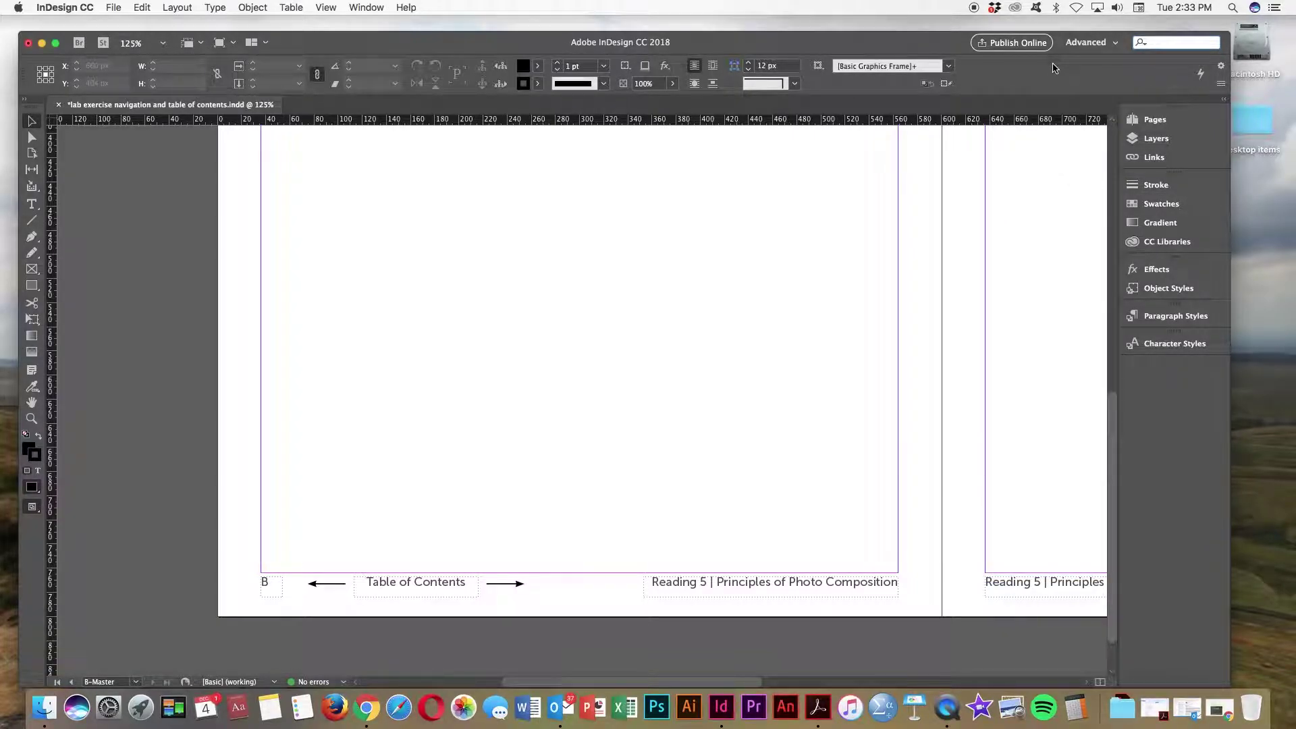
{"action": "left_click", "coordinate": [1097, 42]}
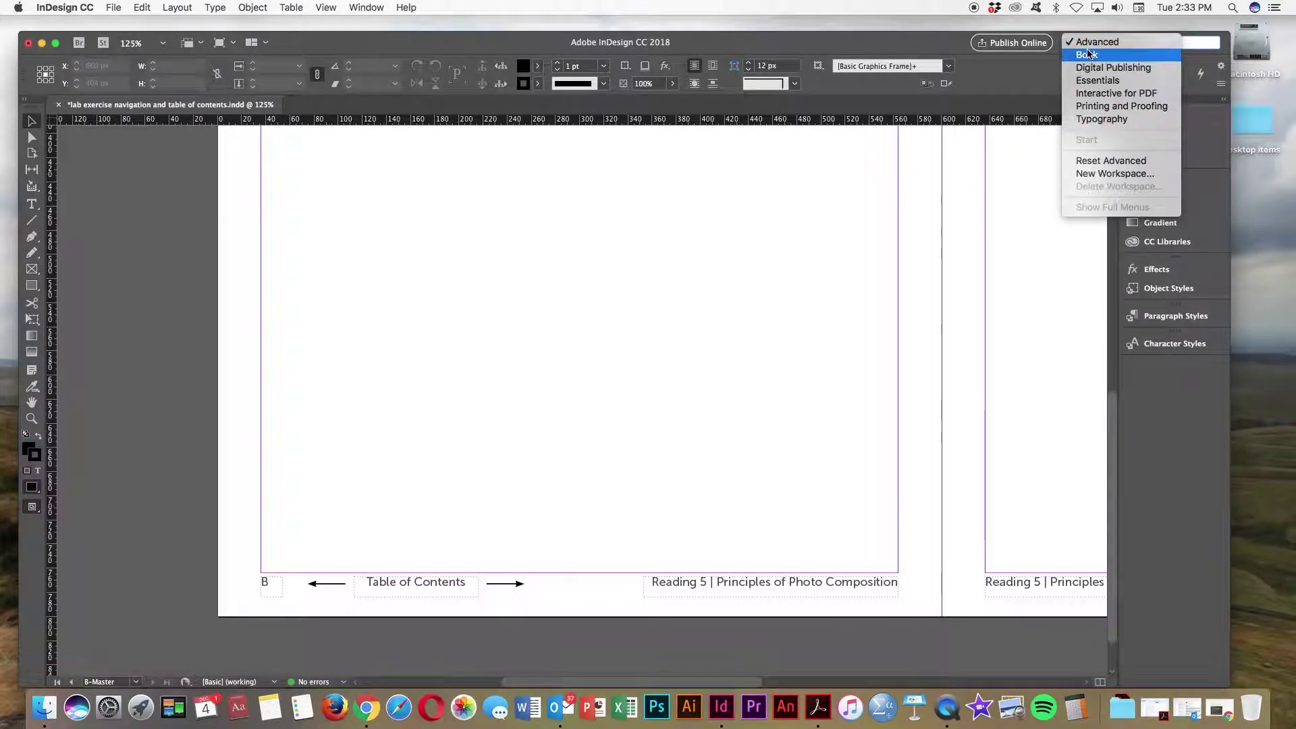
{"action": "left_click", "coordinate": [1102, 94]}
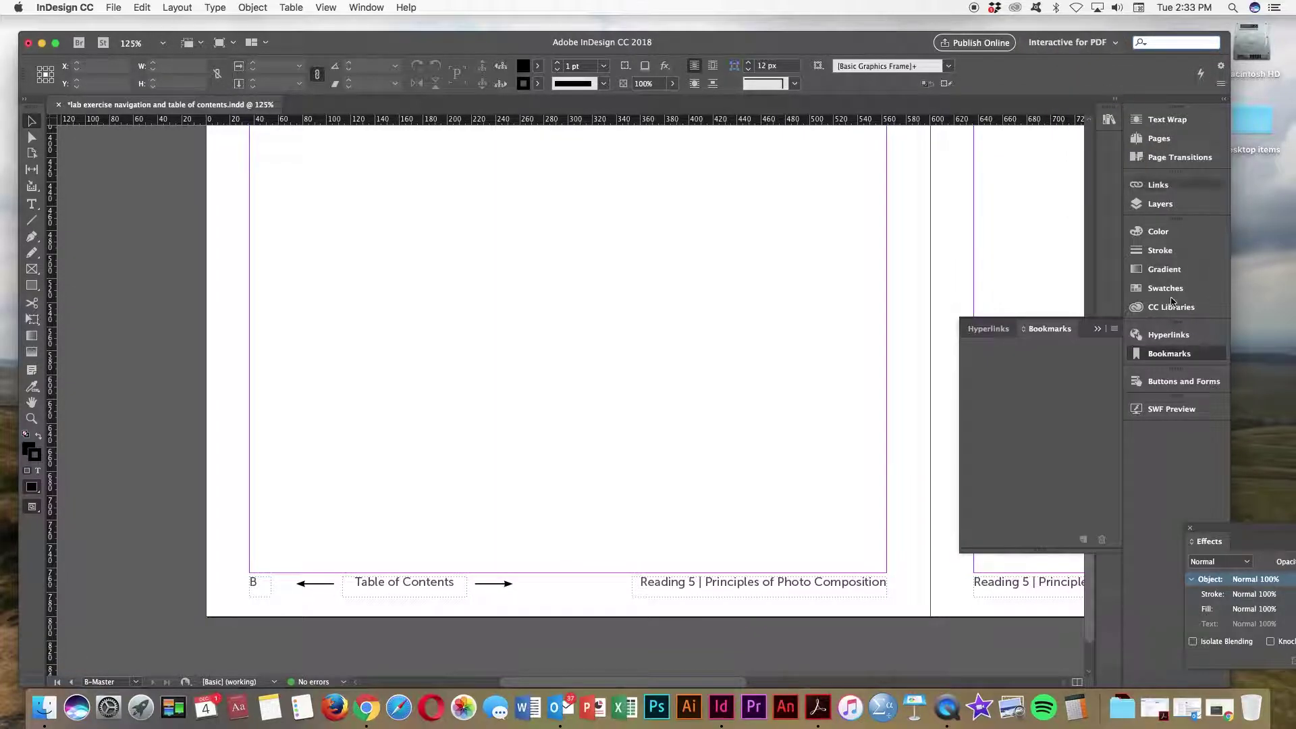
{"action": "left_click", "coordinate": [1098, 328]}
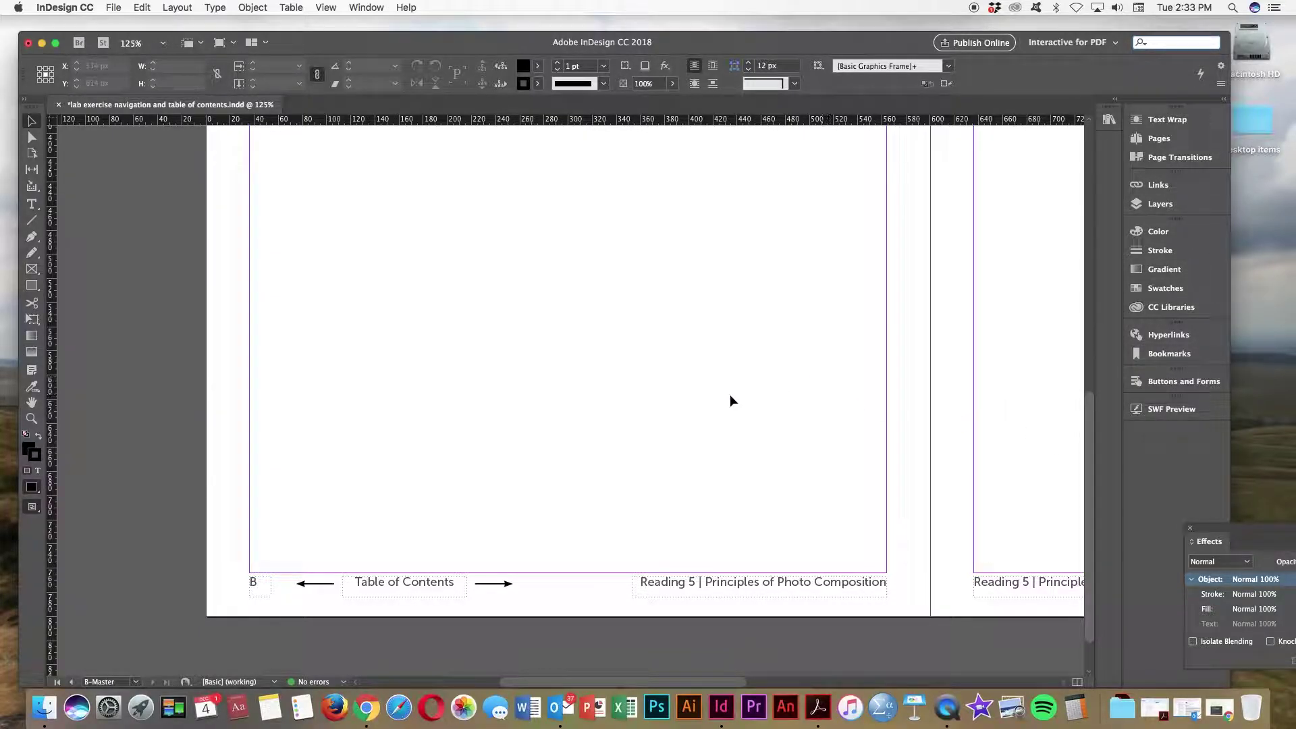
{"action": "left_click", "coordinate": [414, 588]}
{"action": "left_click", "coordinate": [395, 576]}
{"action": "left_click", "coordinate": [399, 581]}
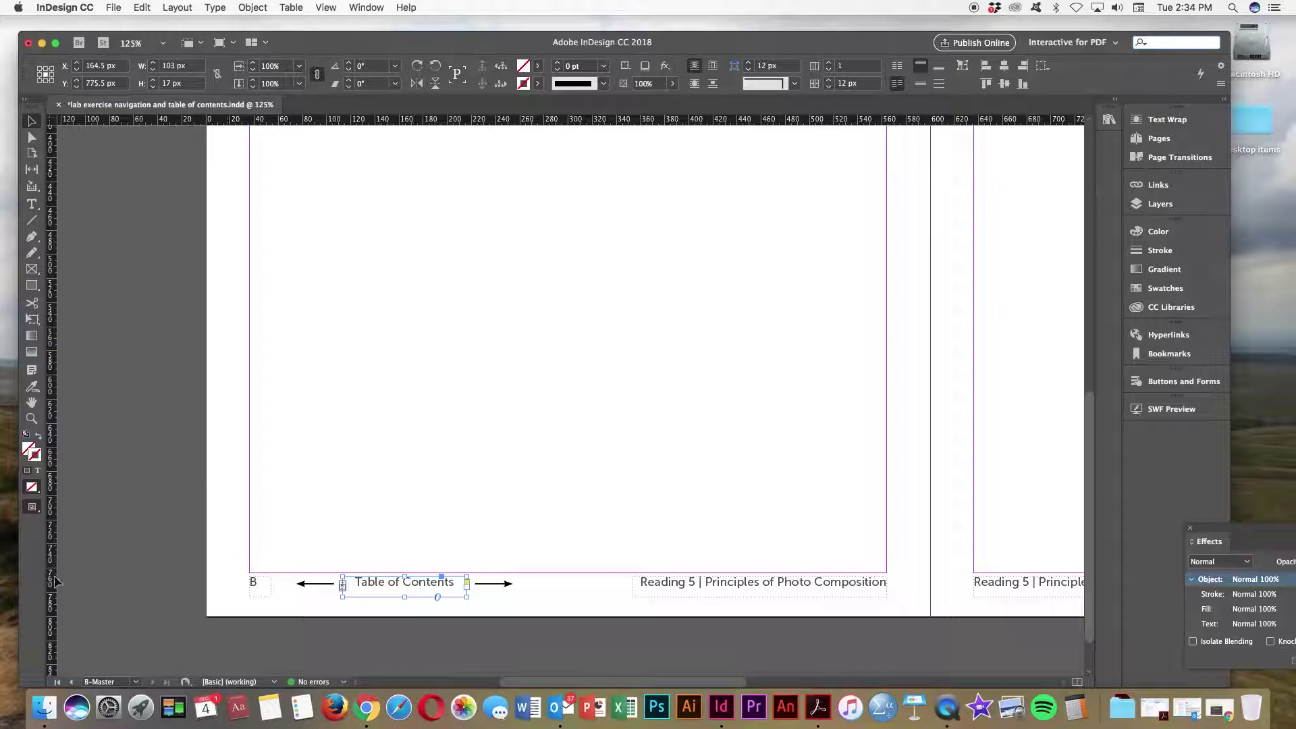
Step: On page 2, create a new bookmark named 'table of contents'
{"action": "left_click", "coordinate": [135, 683]}
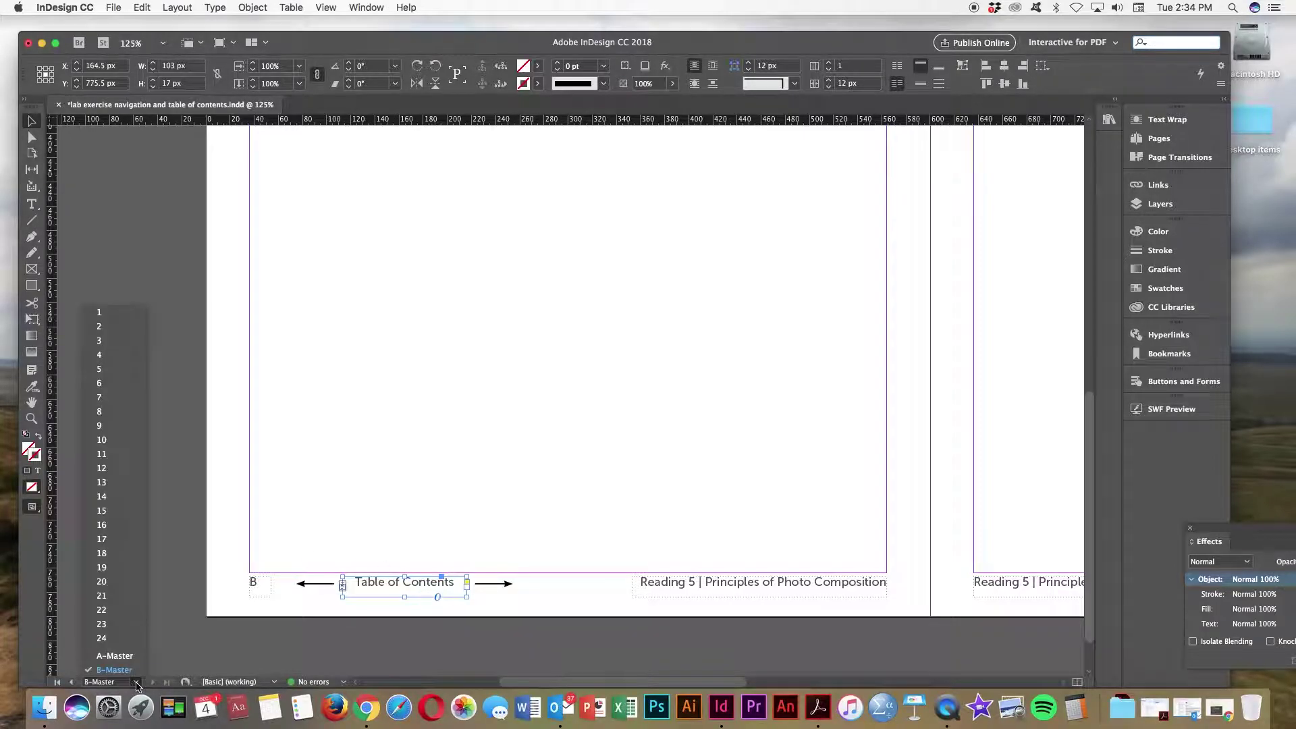
{"action": "left_click", "coordinate": [107, 326]}
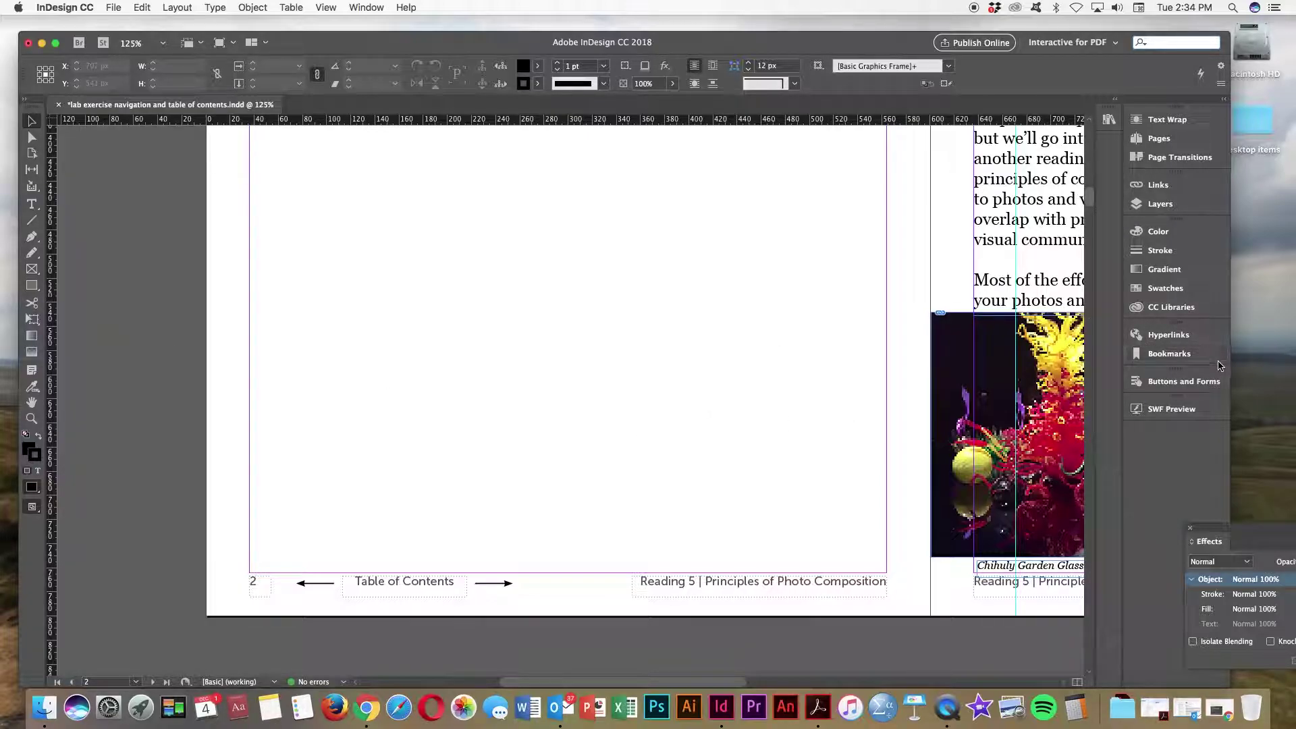
{"action": "left_click", "coordinate": [1172, 355]}
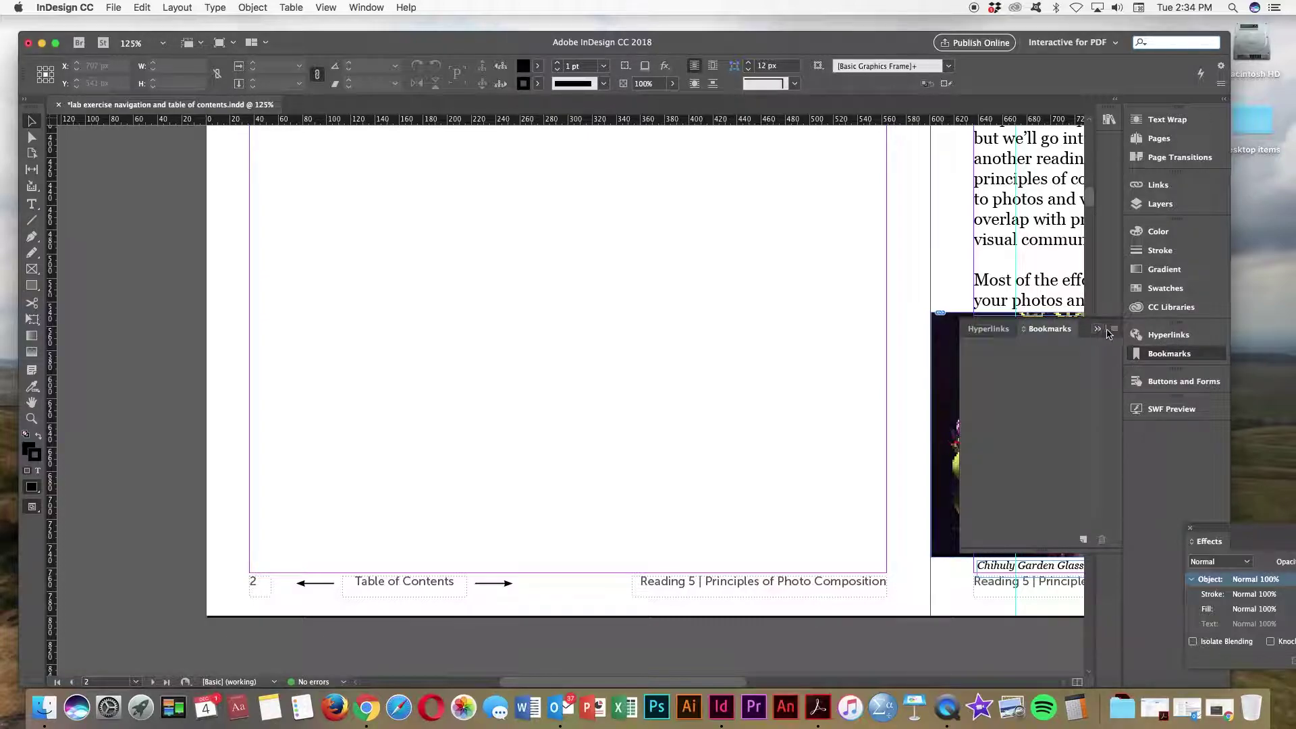
{"action": "left_click", "coordinate": [1114, 329]}
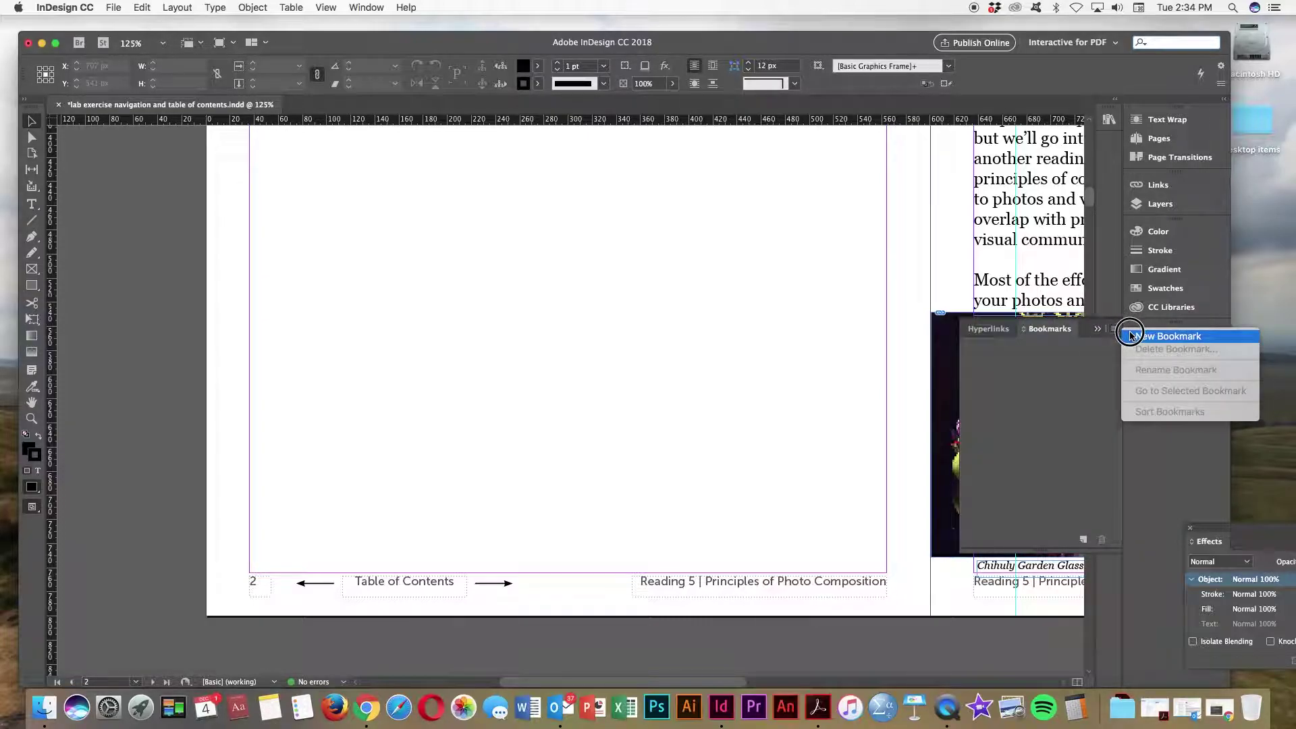
{"action": "left_click", "coordinate": [1131, 335]}
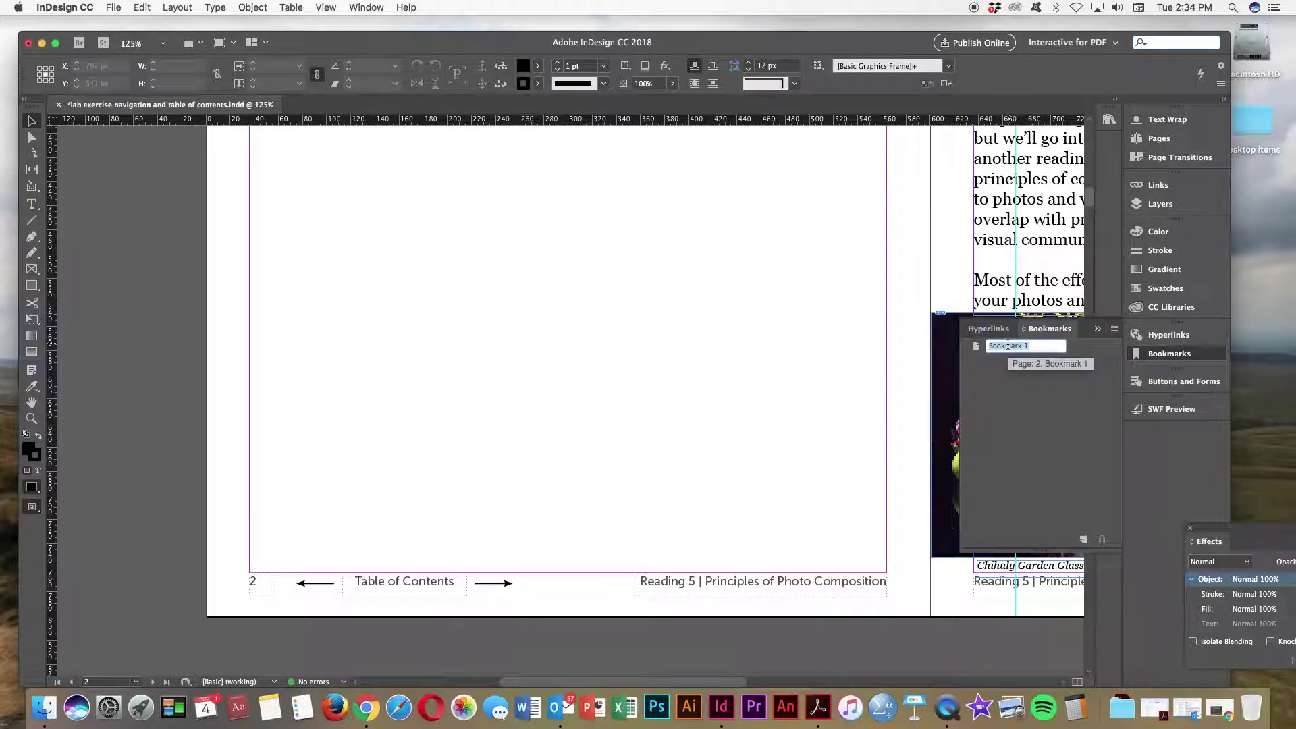
{"action": "type", "text": "table o"}
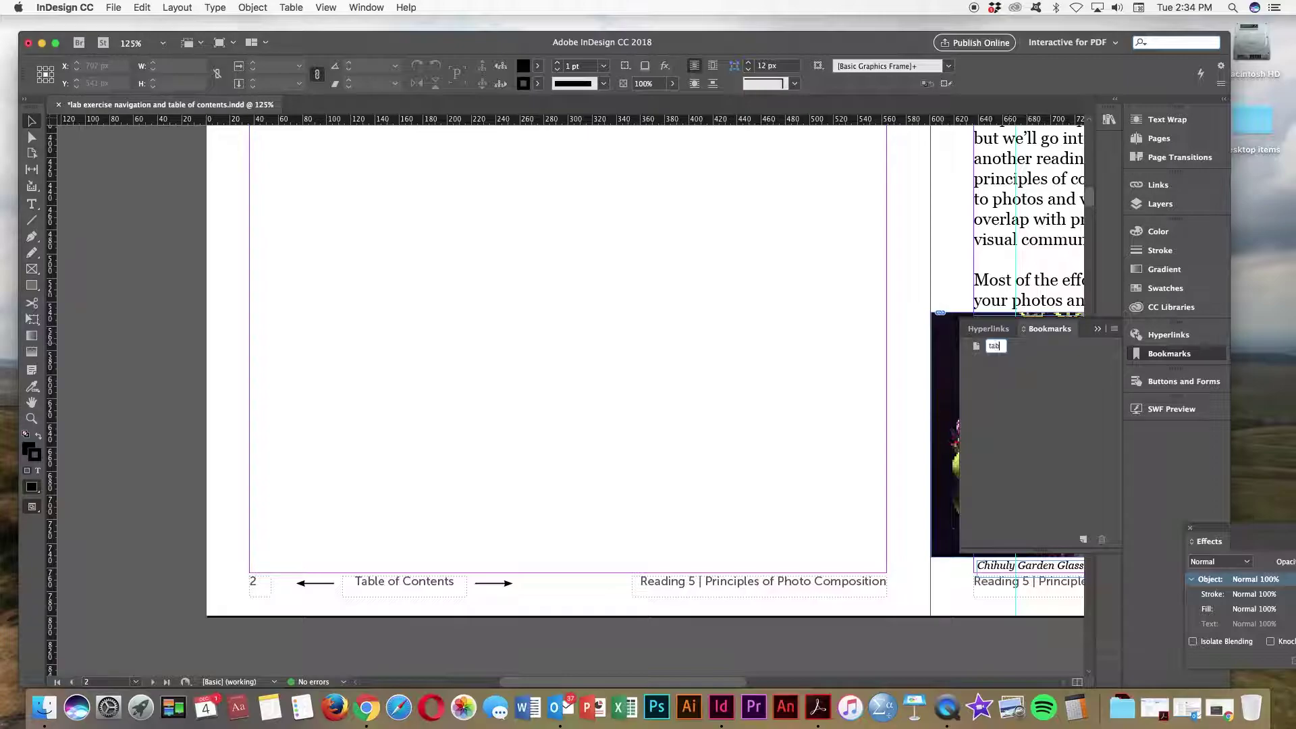
{"action": "type", "text": "f contents"}
{"action": "key", "text": "Return"}
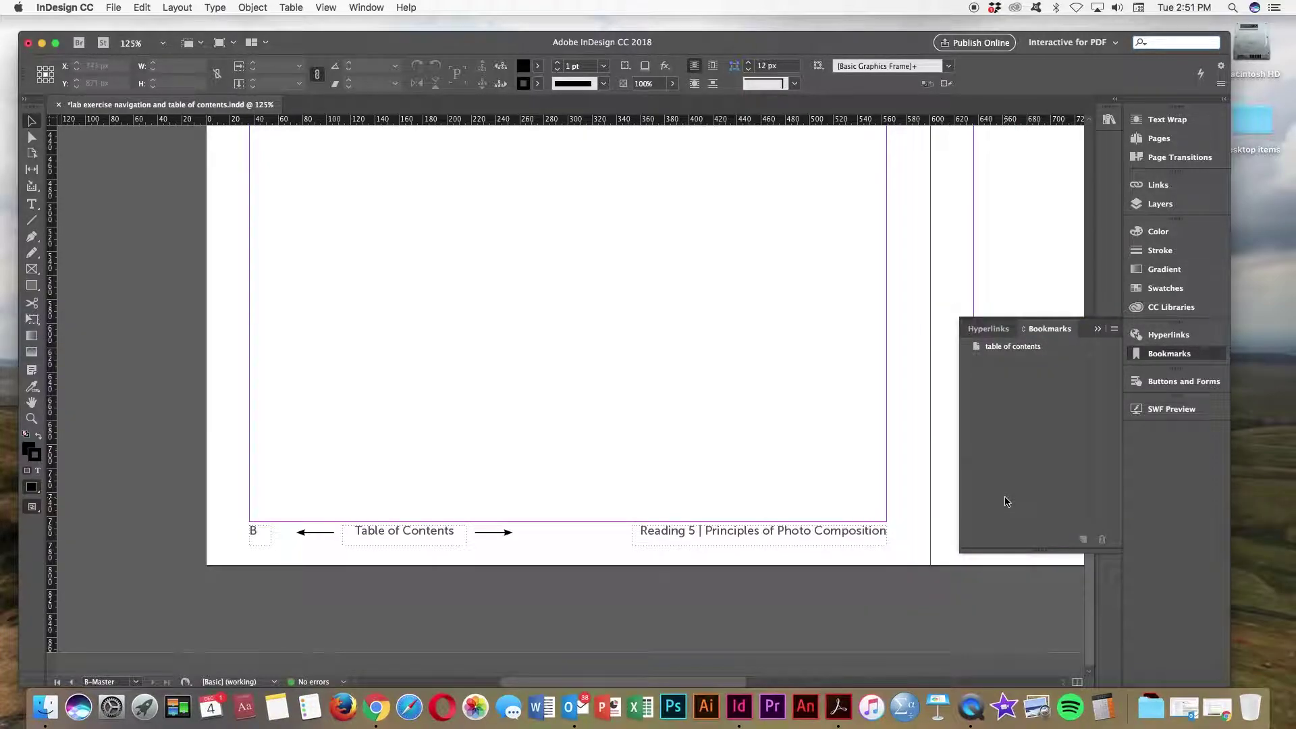
Step: Make the footer's Table of Contents frame an On Click button named 'back to table of contents'
{"action": "left_click", "coordinate": [1097, 330]}
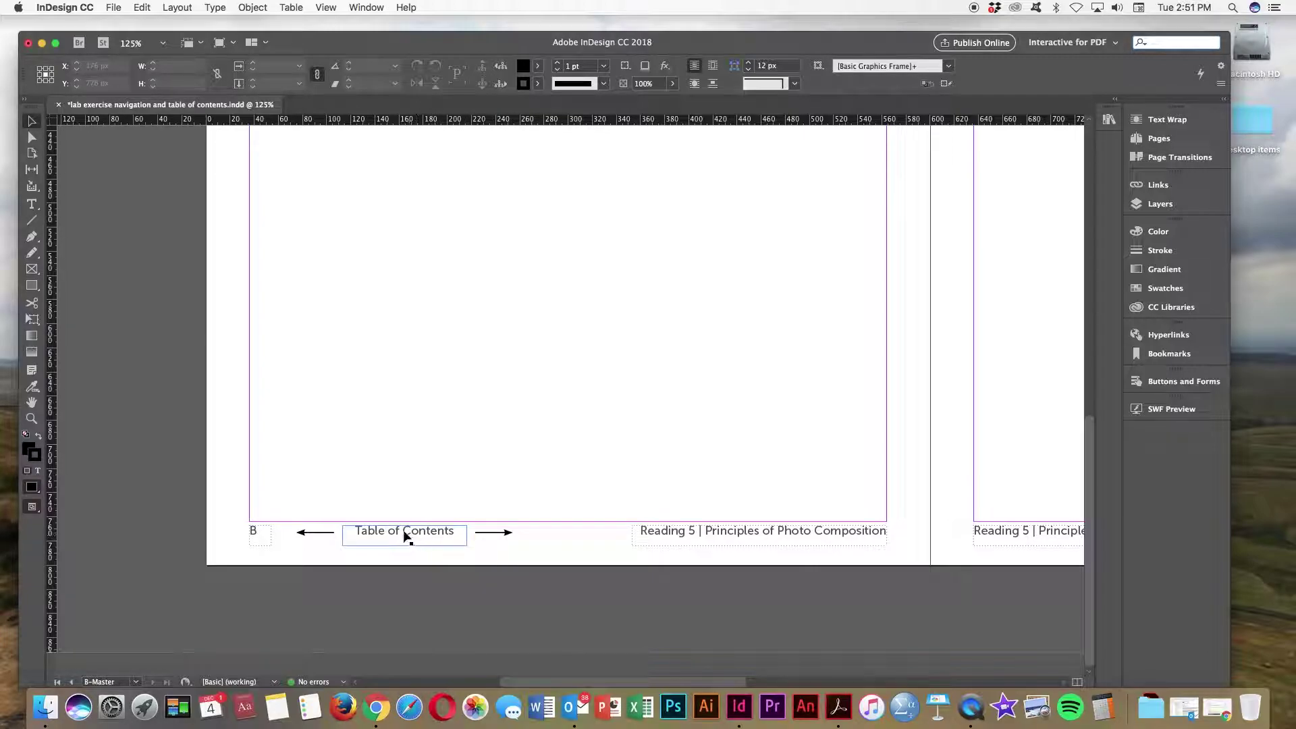
{"action": "left_click", "coordinate": [377, 535]}
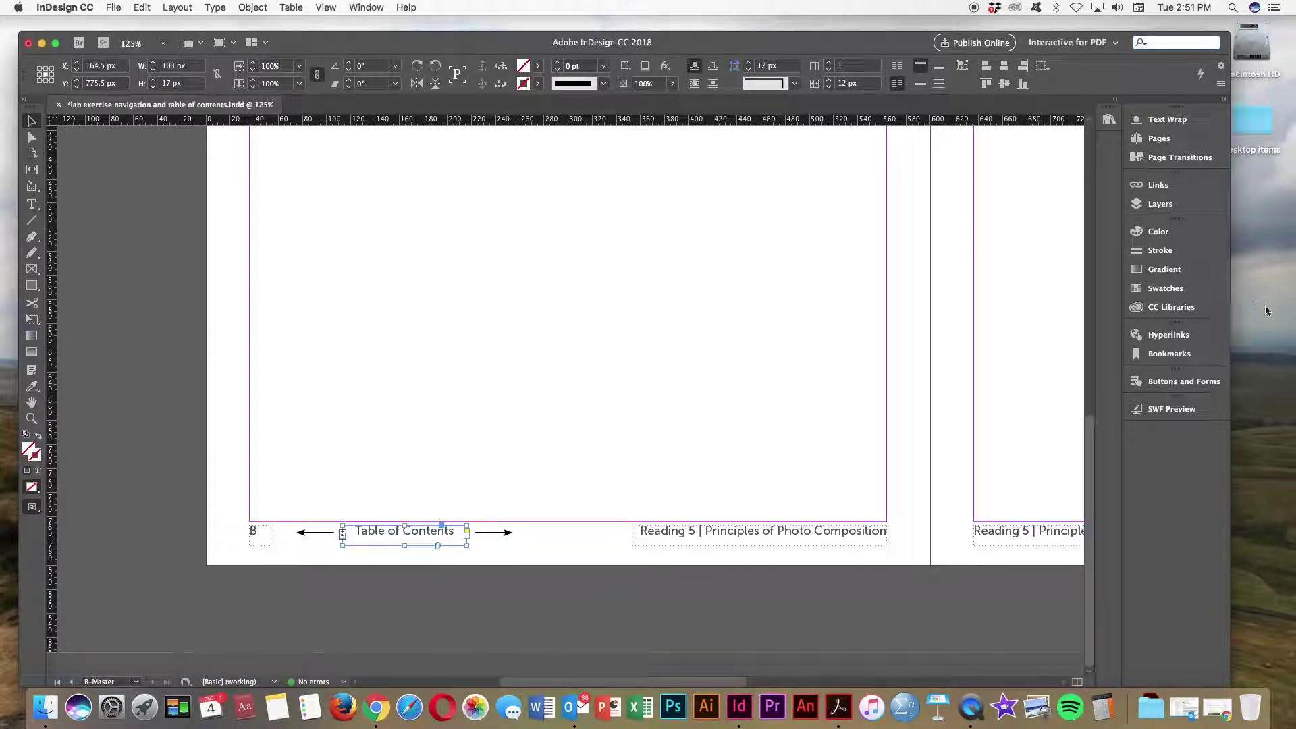
{"action": "left_click", "coordinate": [1164, 382]}
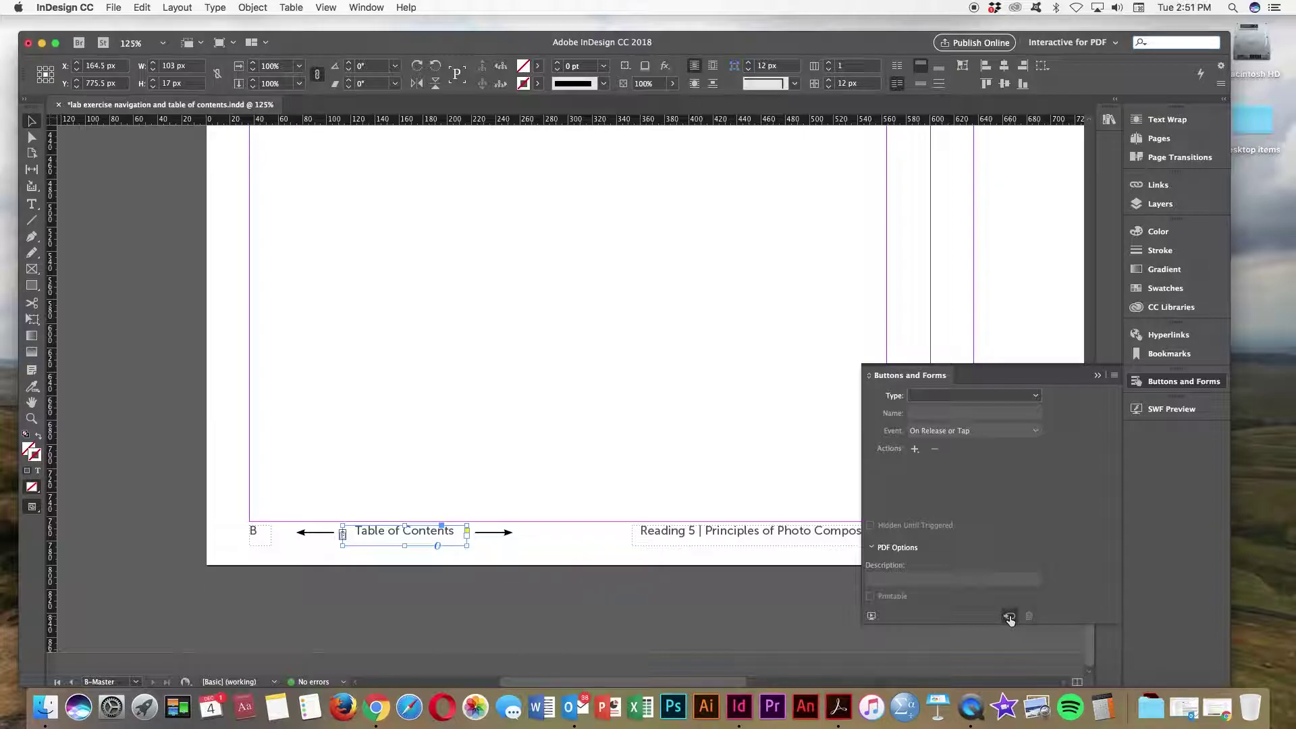
{"action": "left_click", "coordinate": [1010, 616]}
{"action": "left_click_drag", "start_coordinate": [957, 400], "coordinate": [903, 394]}
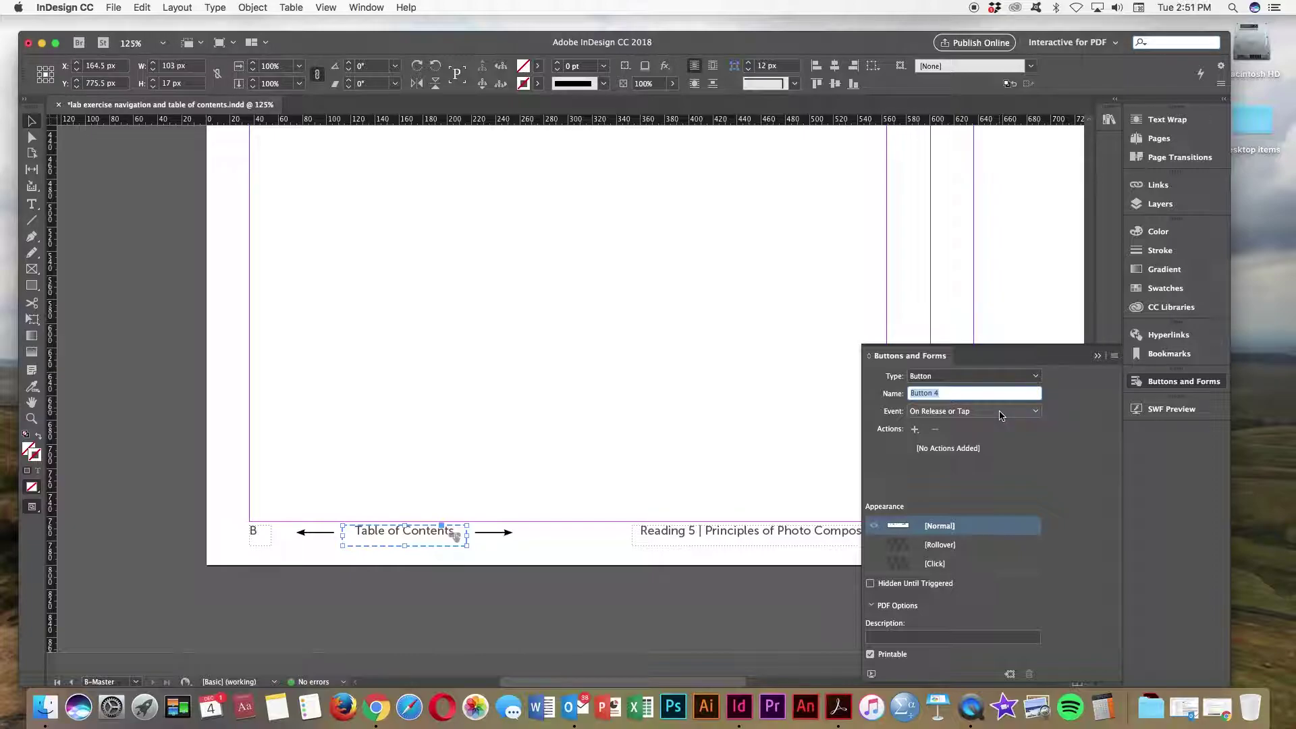
{"action": "type", "text": "back to table of contents"}
{"action": "key", "text": "Return"}
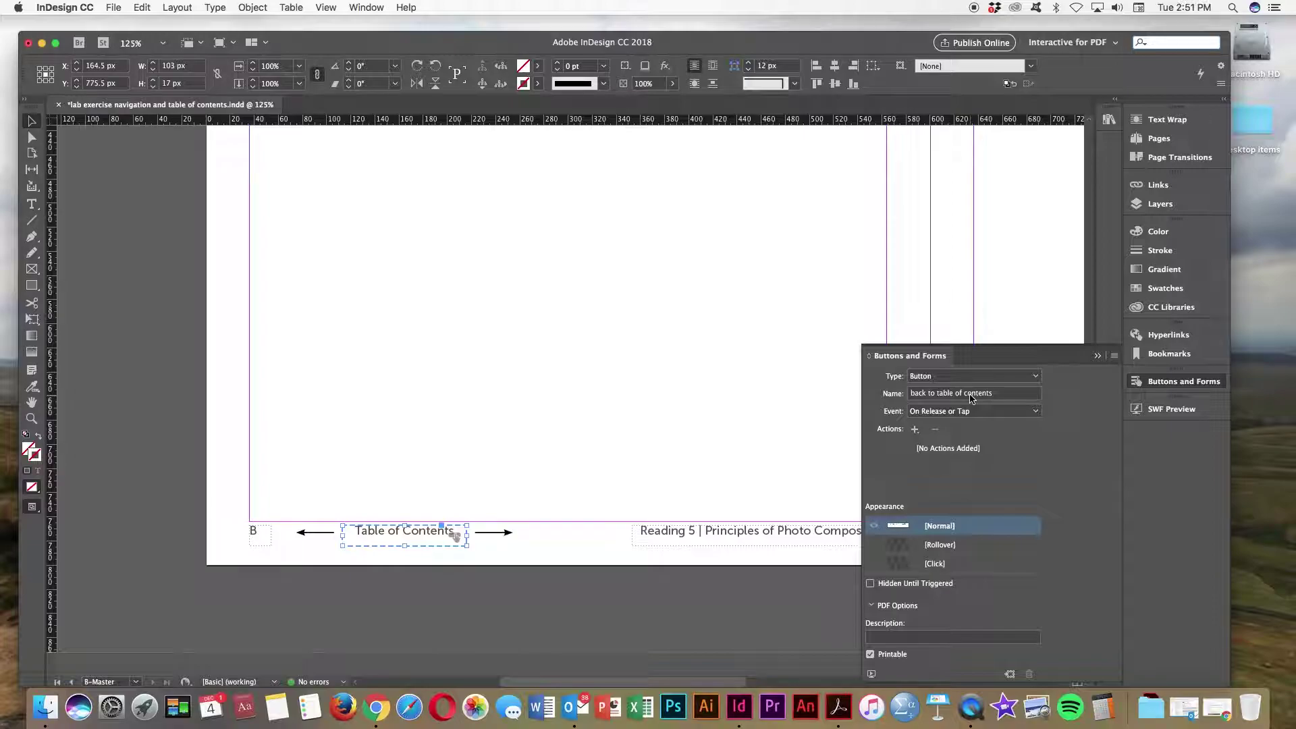
{"action": "left_click", "coordinate": [1033, 411]}
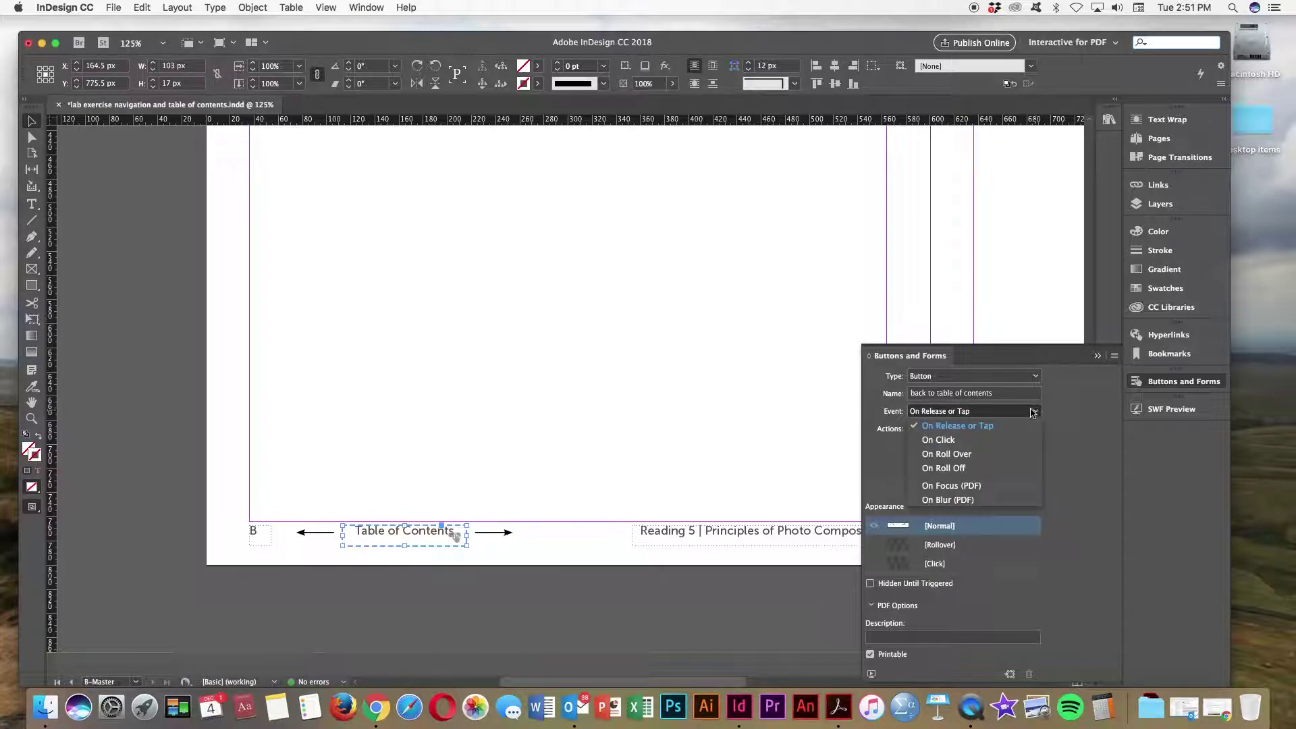
{"action": "left_click", "coordinate": [942, 440]}
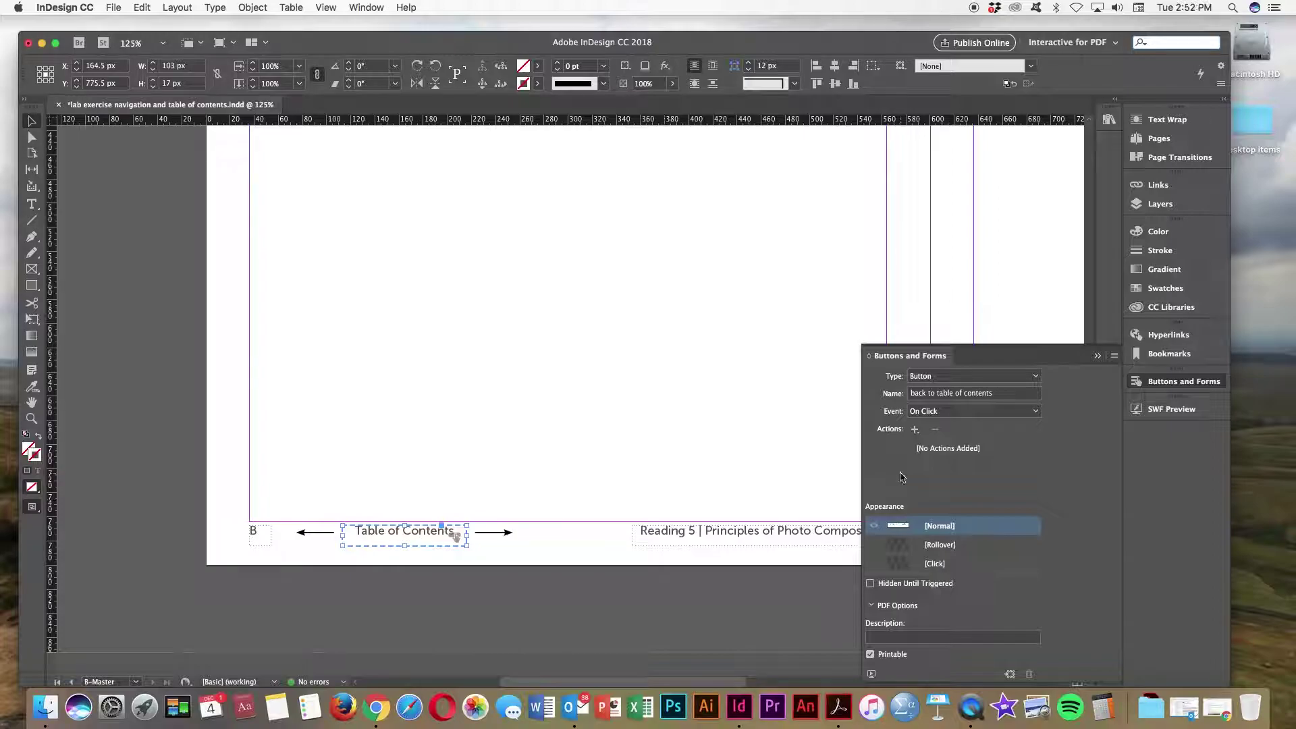
Step: Give the back to table of contents button a Go To Destination action targeting 'table of contents'
{"action": "left_click", "coordinate": [916, 431]}
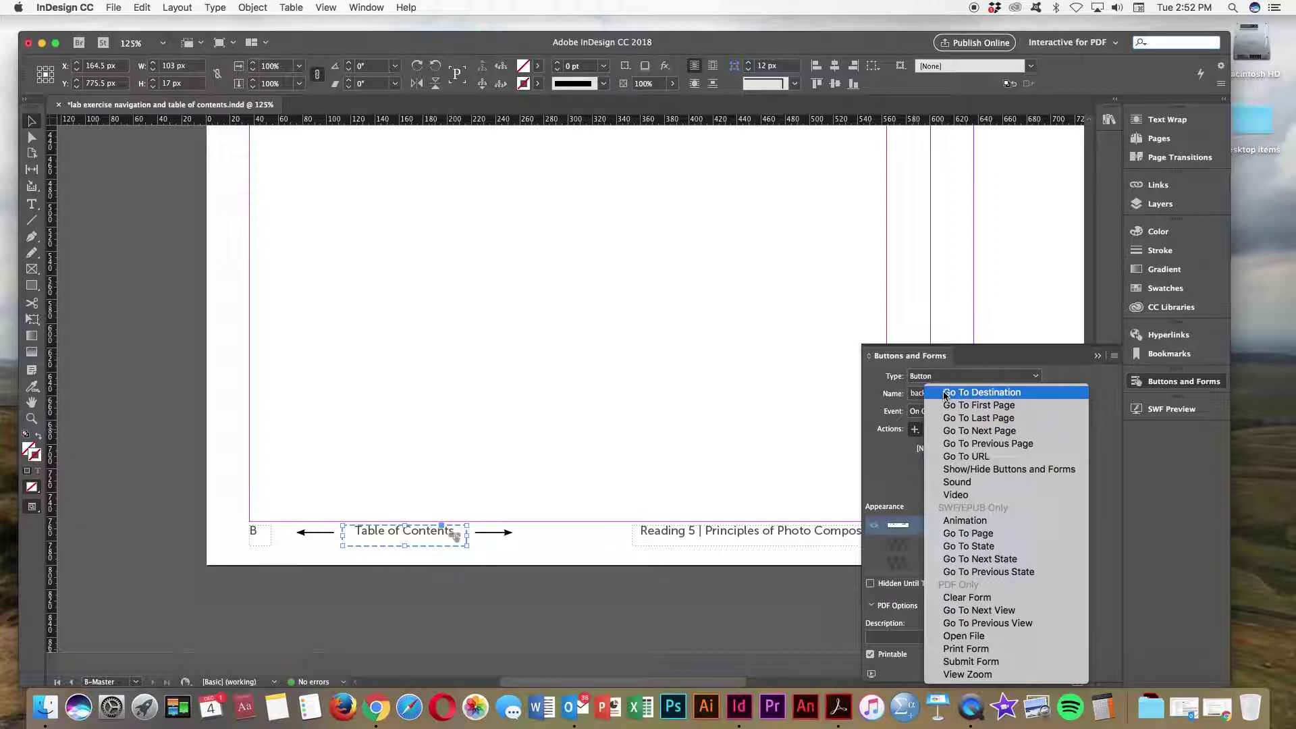
{"action": "left_click", "coordinate": [986, 398]}
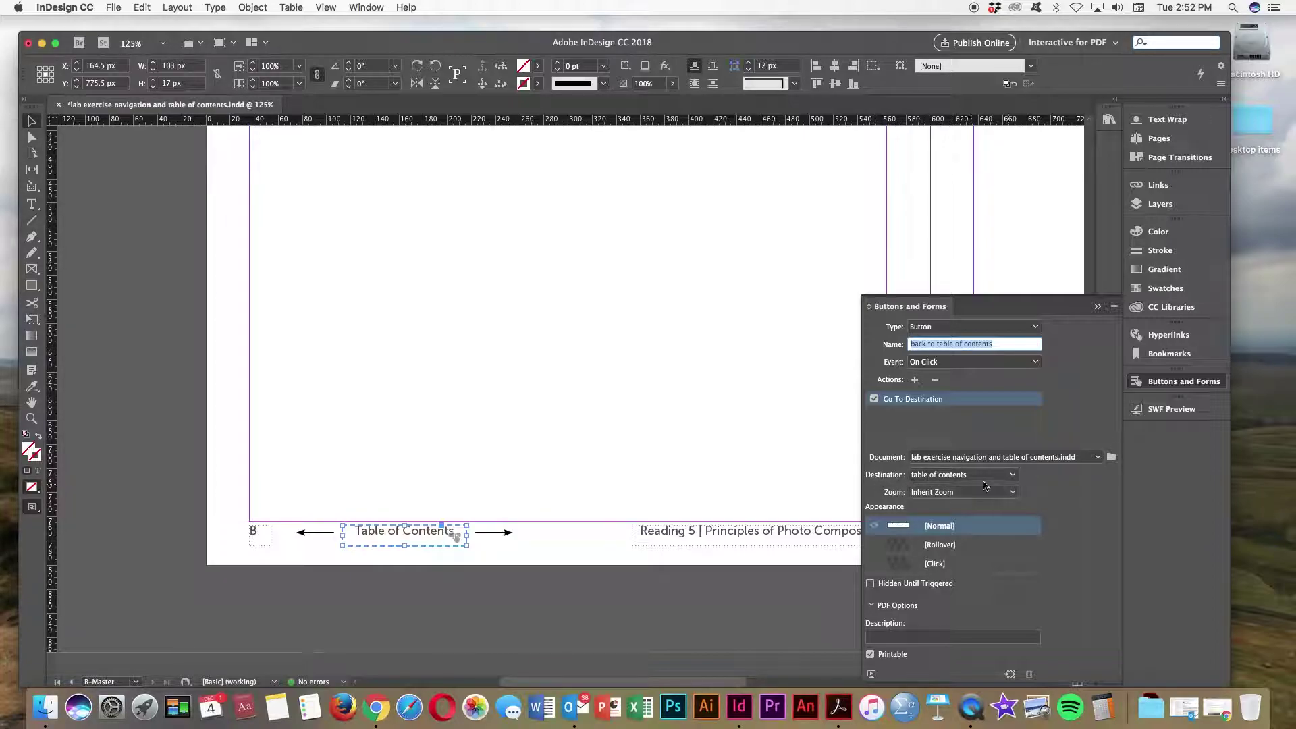
{"action": "left_click", "coordinate": [1013, 477]}
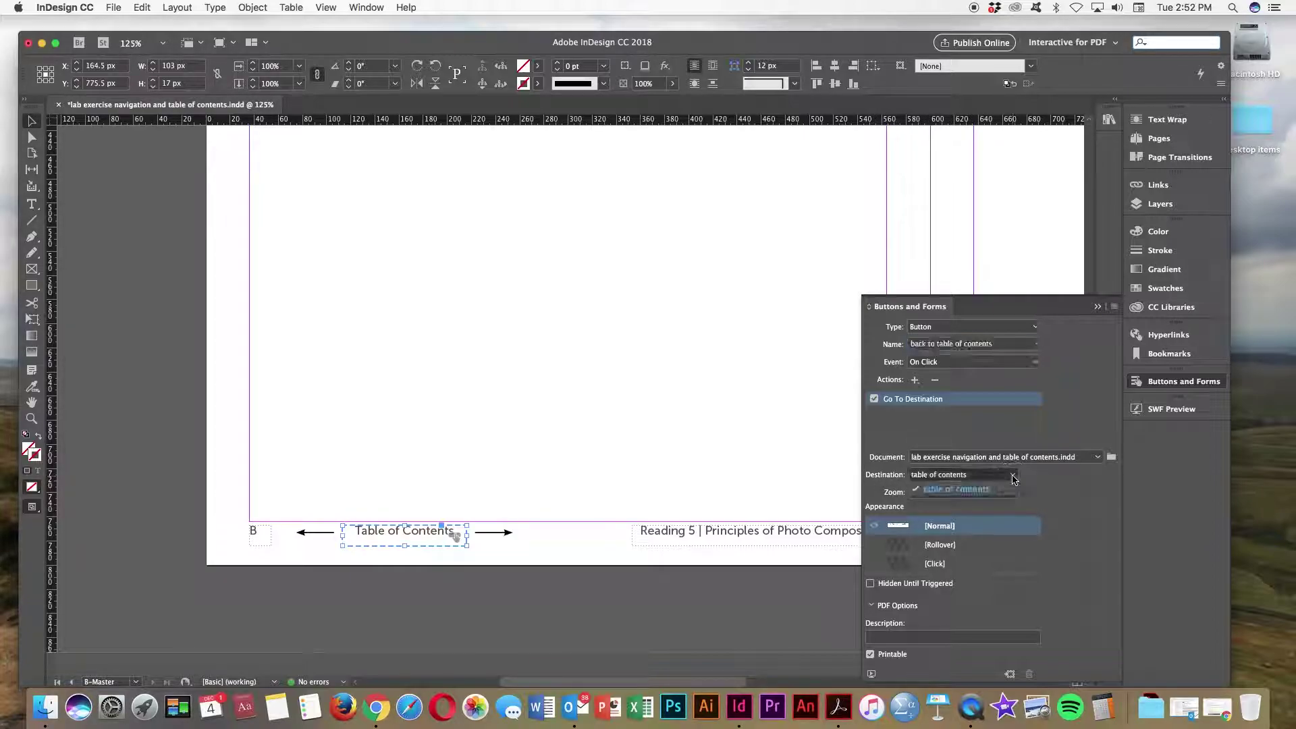
{"action": "left_click", "coordinate": [952, 476]}
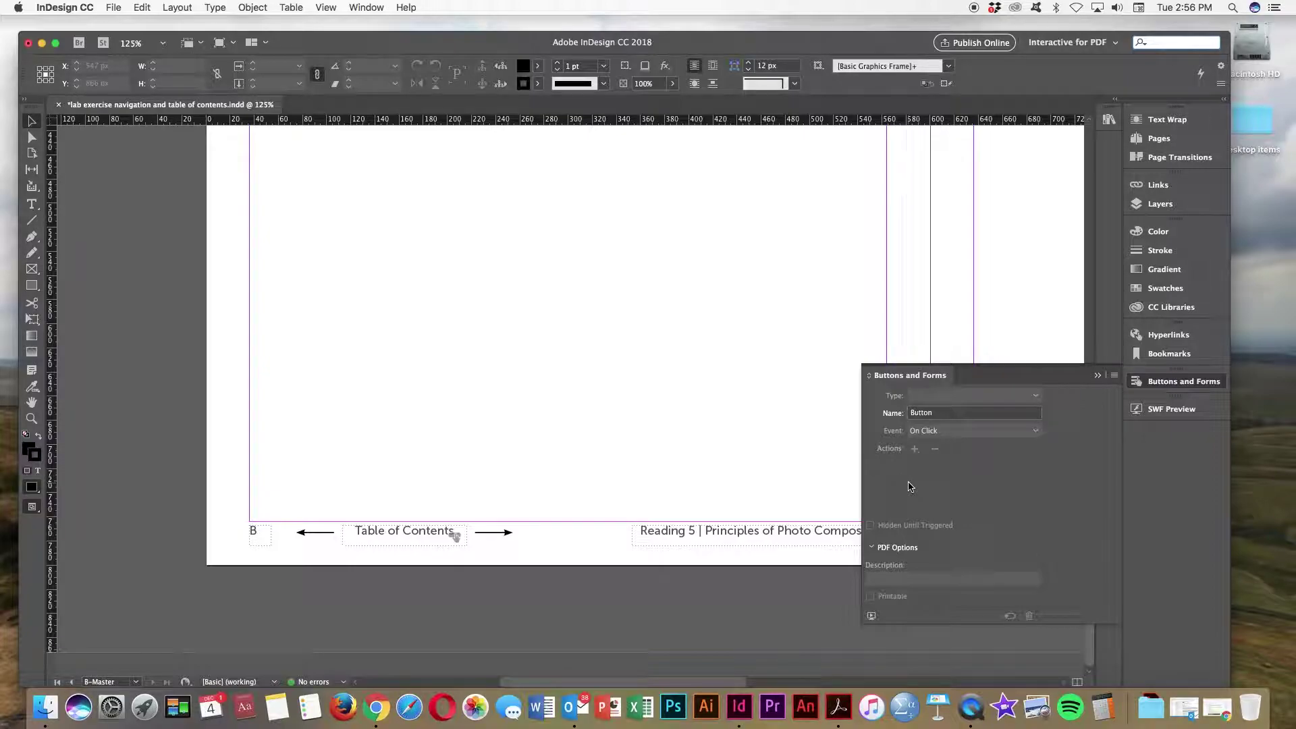
Step: Collapse the Buttons and Forms panel and save the document
{"action": "left_click", "coordinate": [1098, 375]}
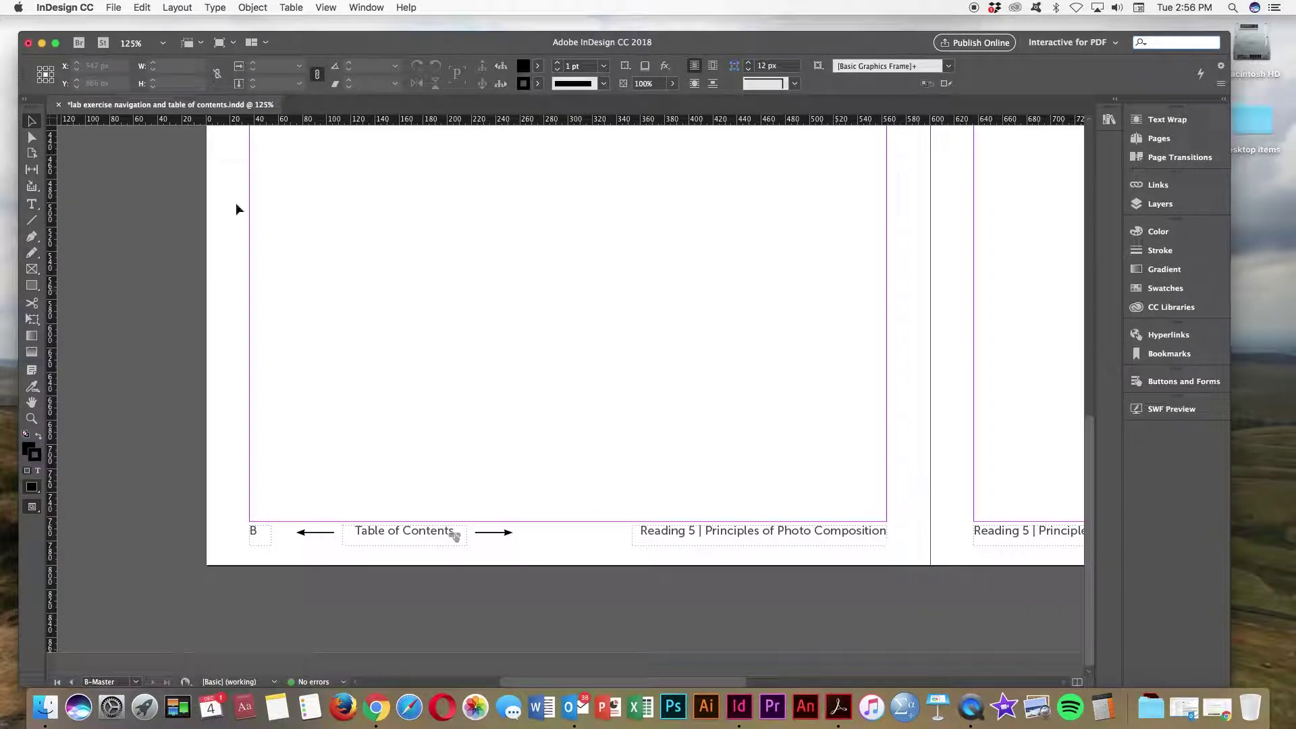
{"action": "left_click", "coordinate": [112, 7]}
{"action": "left_click", "coordinate": [121, 95]}
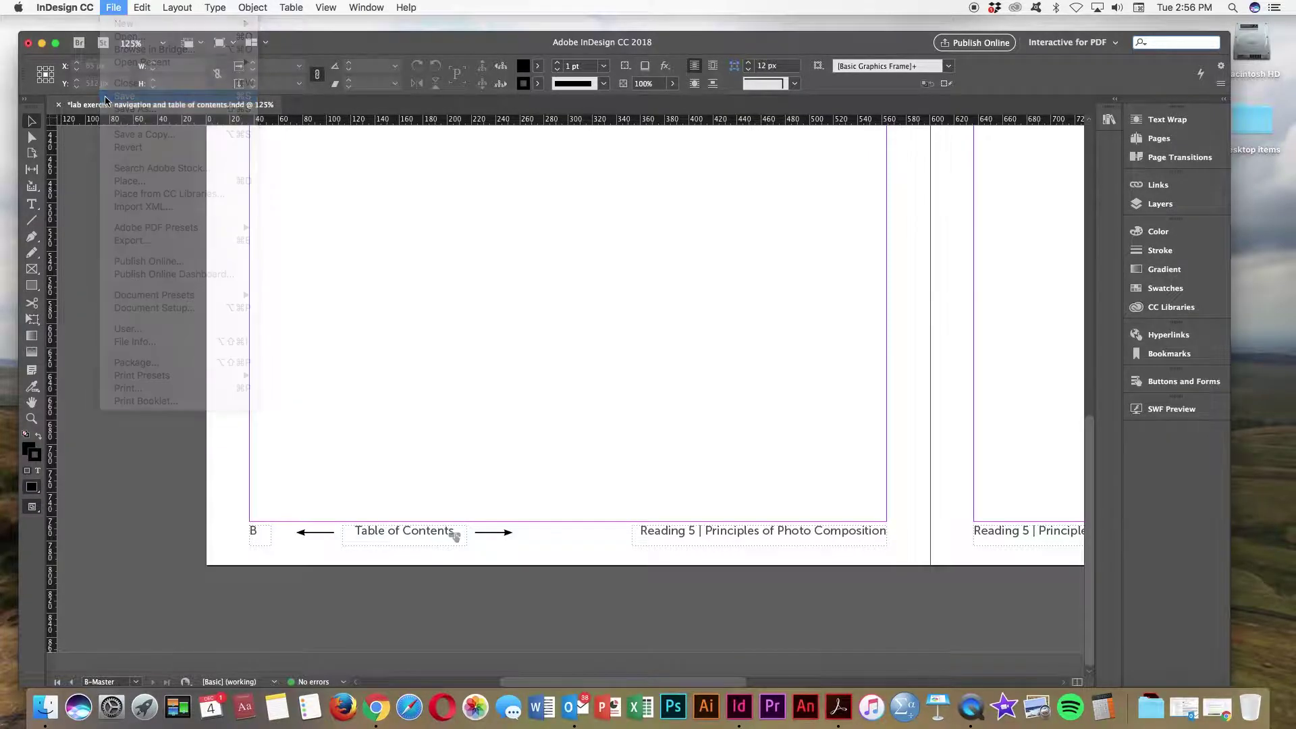
Step: Export the document to the Desktop as the Adobe PDF (Interactive) file test.pdf
{"action": "left_click", "coordinate": [113, 7]}
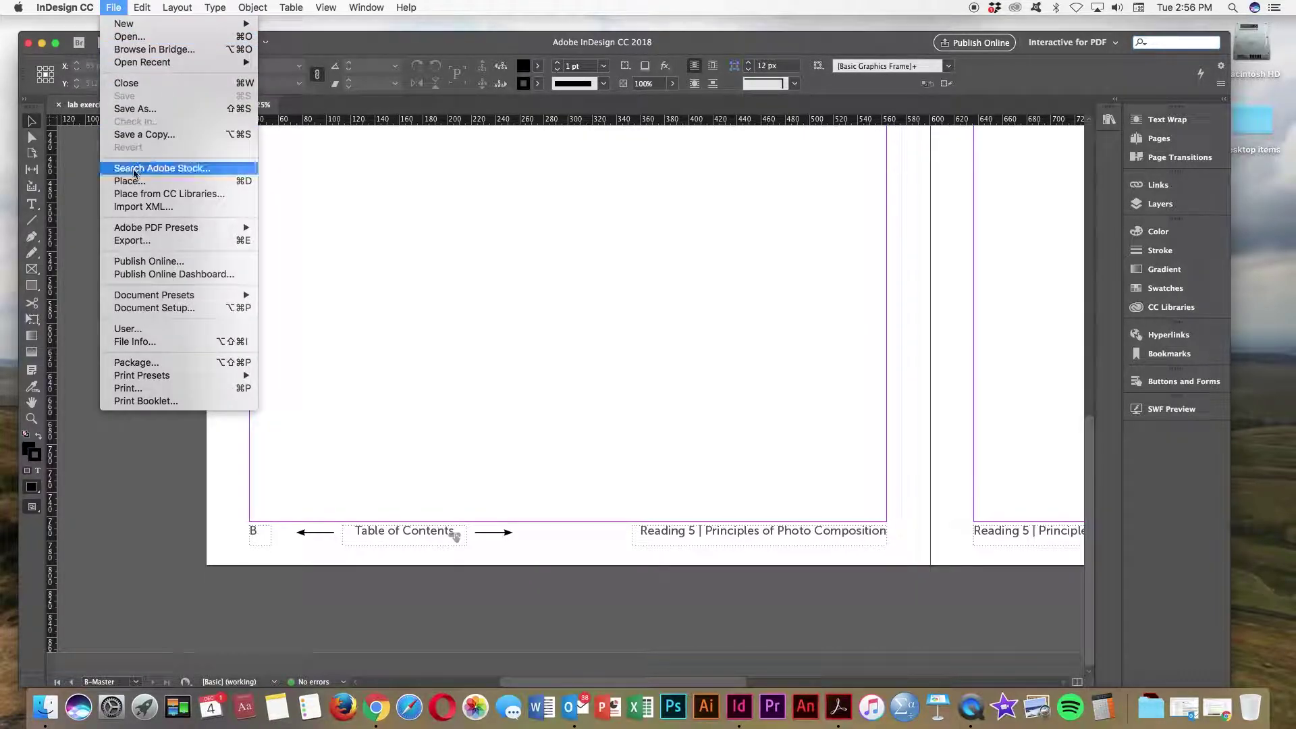
{"action": "left_click", "coordinate": [136, 243]}
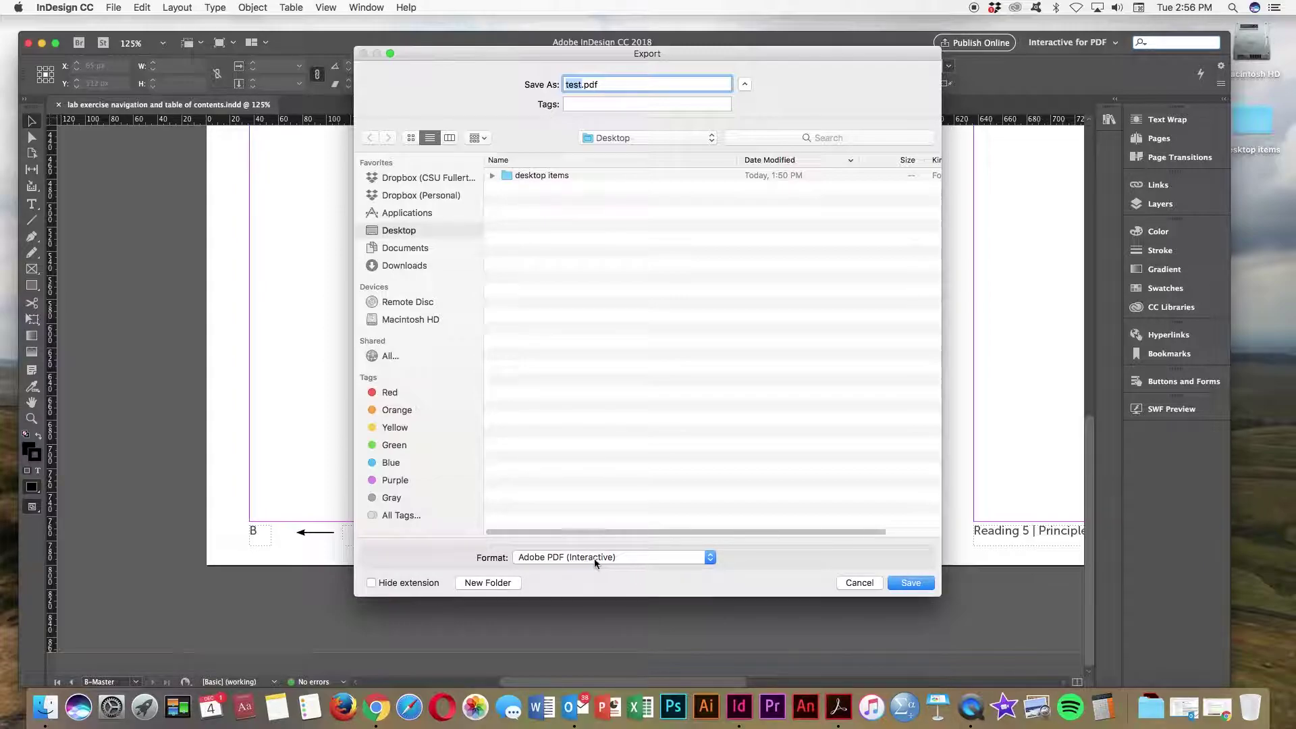
{"action": "left_click", "coordinate": [910, 583]}
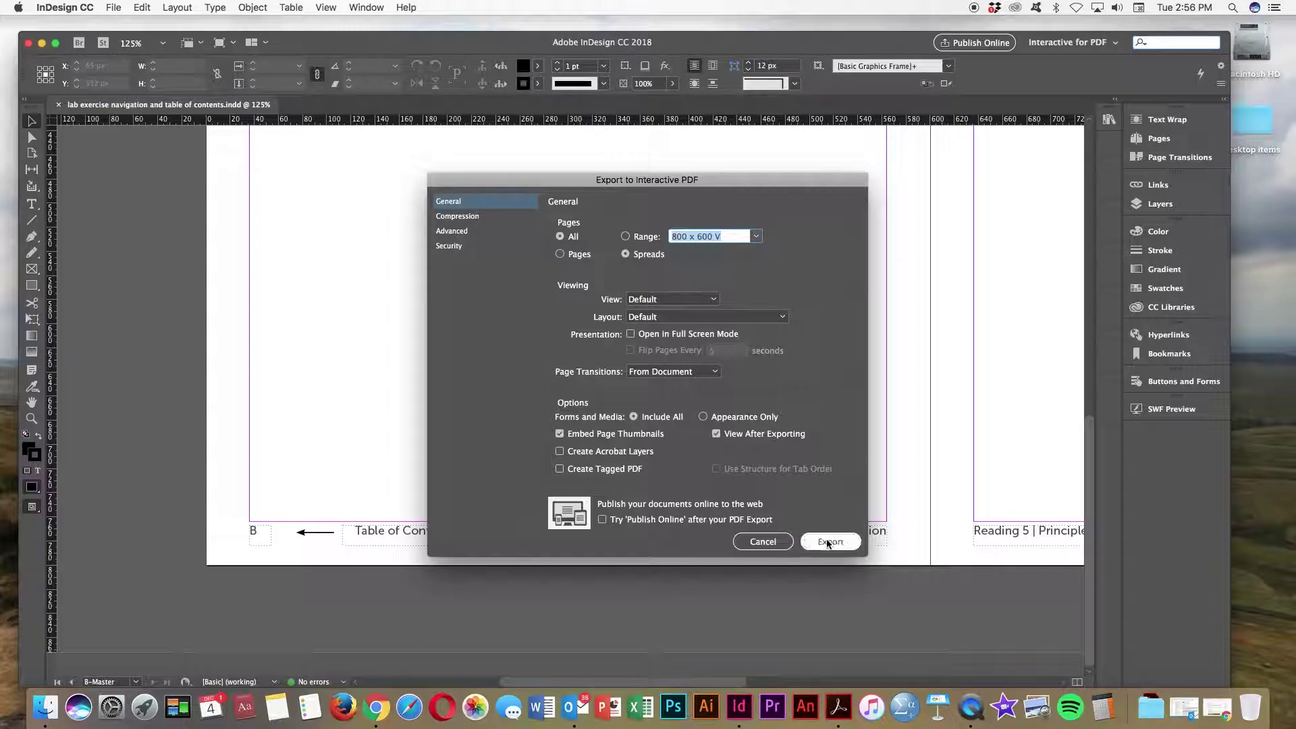
{"action": "left_click", "coordinate": [830, 542]}
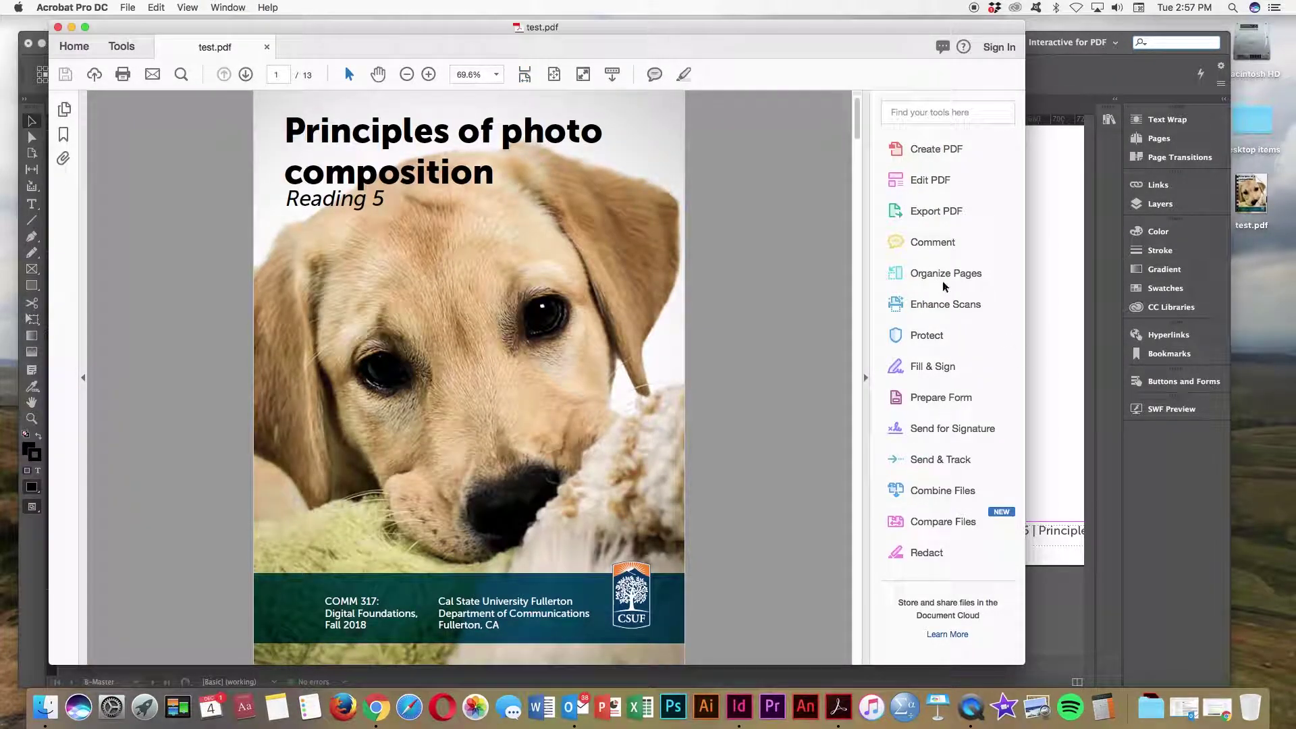
Step: Page forward through test.pdf in Acrobat with Next Page
{"action": "left_click", "coordinate": [245, 75]}
{"action": "left_click", "coordinate": [246, 74]}
{"action": "left_click", "coordinate": [246, 75]}
{"action": "left_click", "coordinate": [246, 74]}
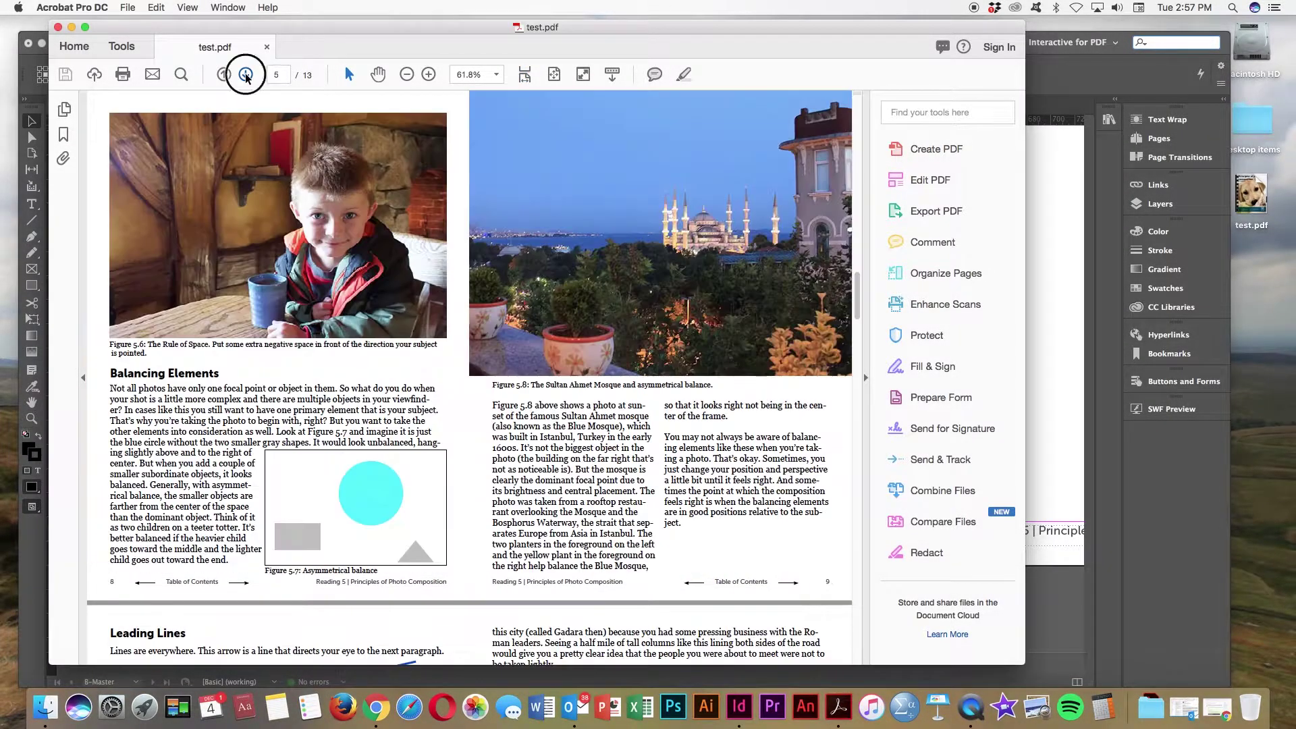
{"action": "left_click", "coordinate": [246, 74]}
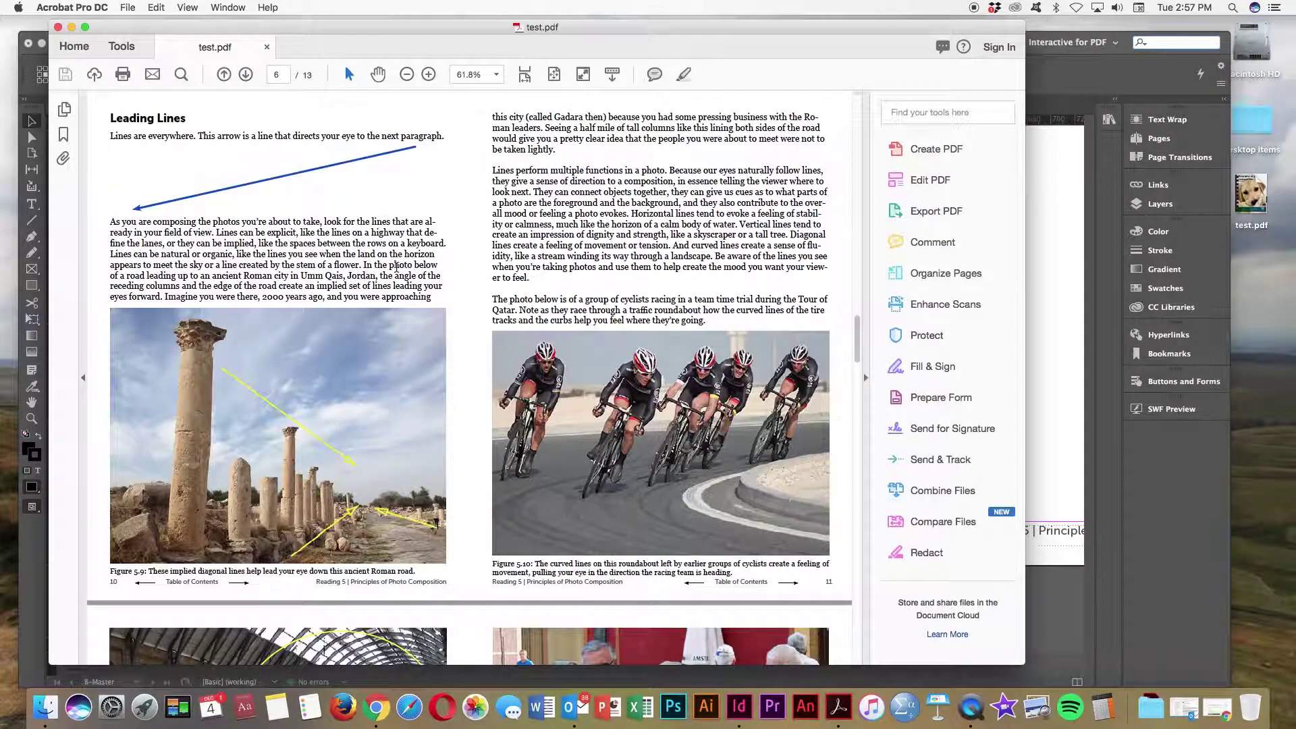
{"action": "scroll", "coordinate": [858, 334], "scroll_direction": "up", "scroll_amount": 1}
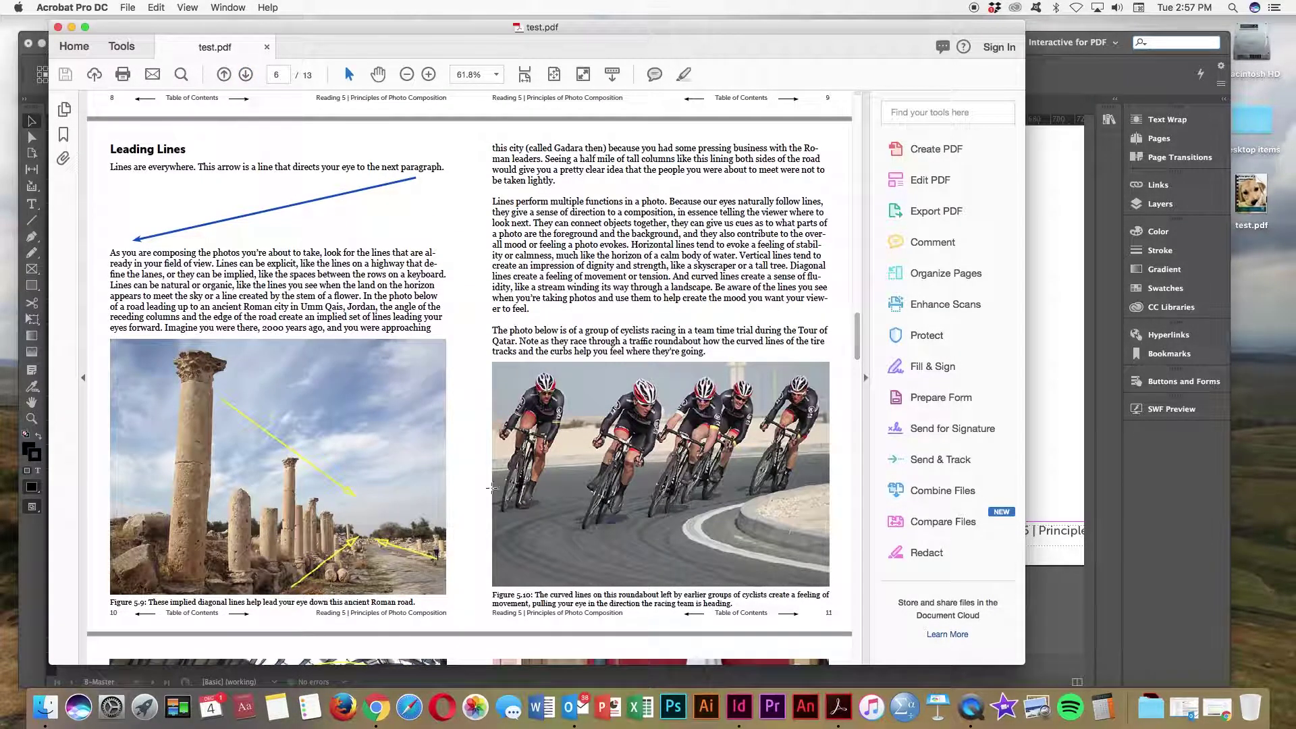
Step: Test the footer Table of Contents links jumping to page 2, then close test.pdf
{"action": "left_click", "coordinate": [192, 615]}
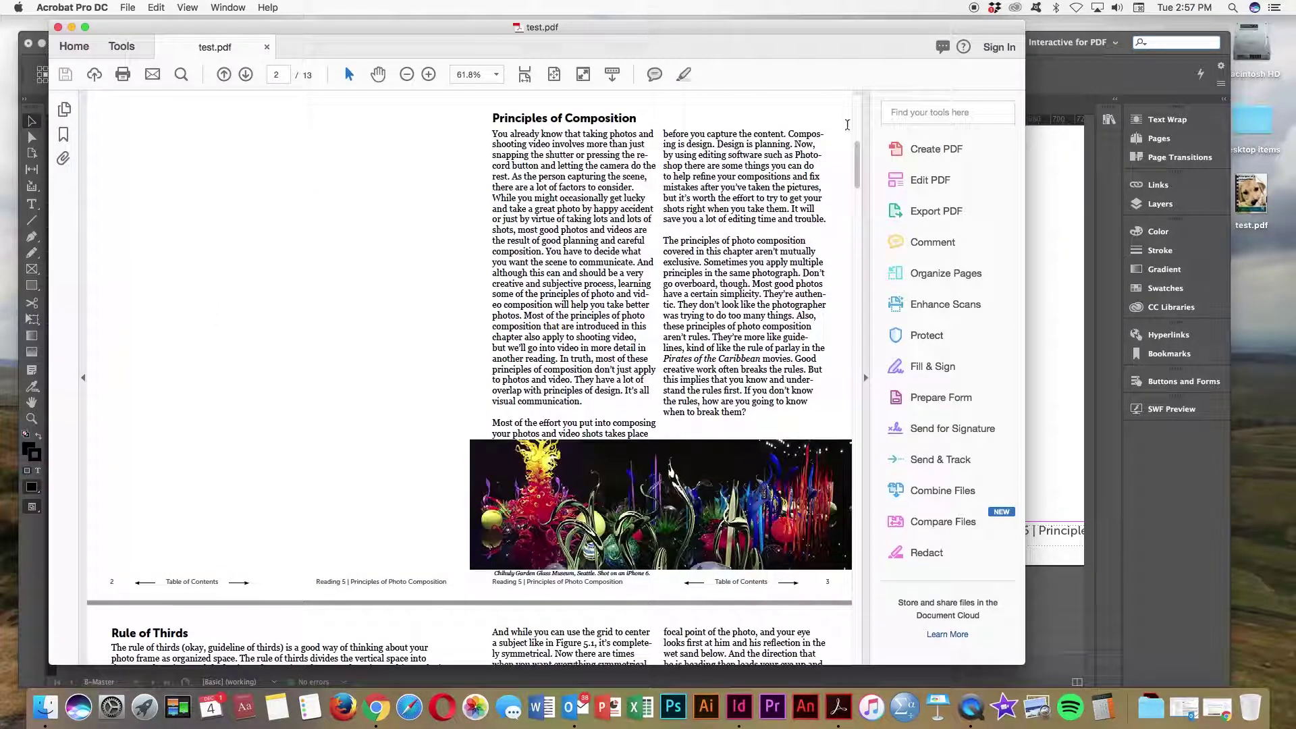
{"action": "left_click_drag", "start_coordinate": [857, 153], "coordinate": [850, 251]}
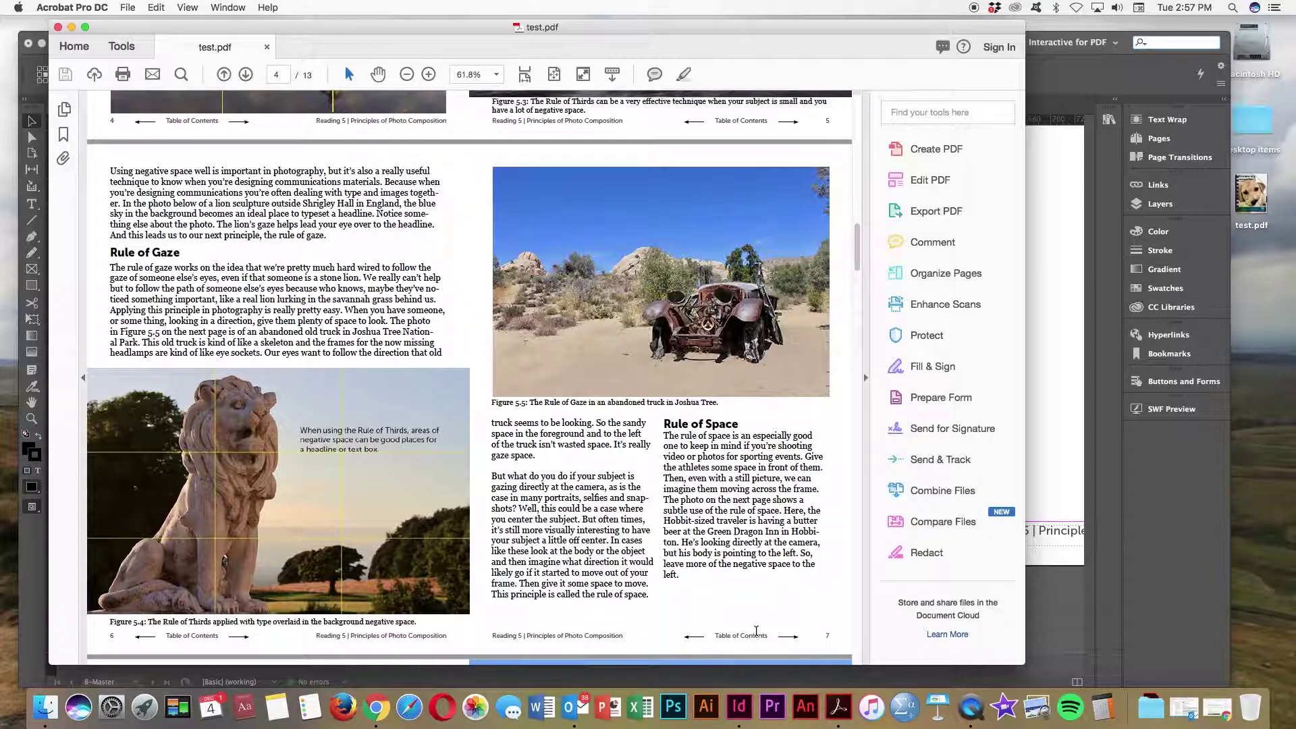
{"action": "left_click", "coordinate": [187, 638]}
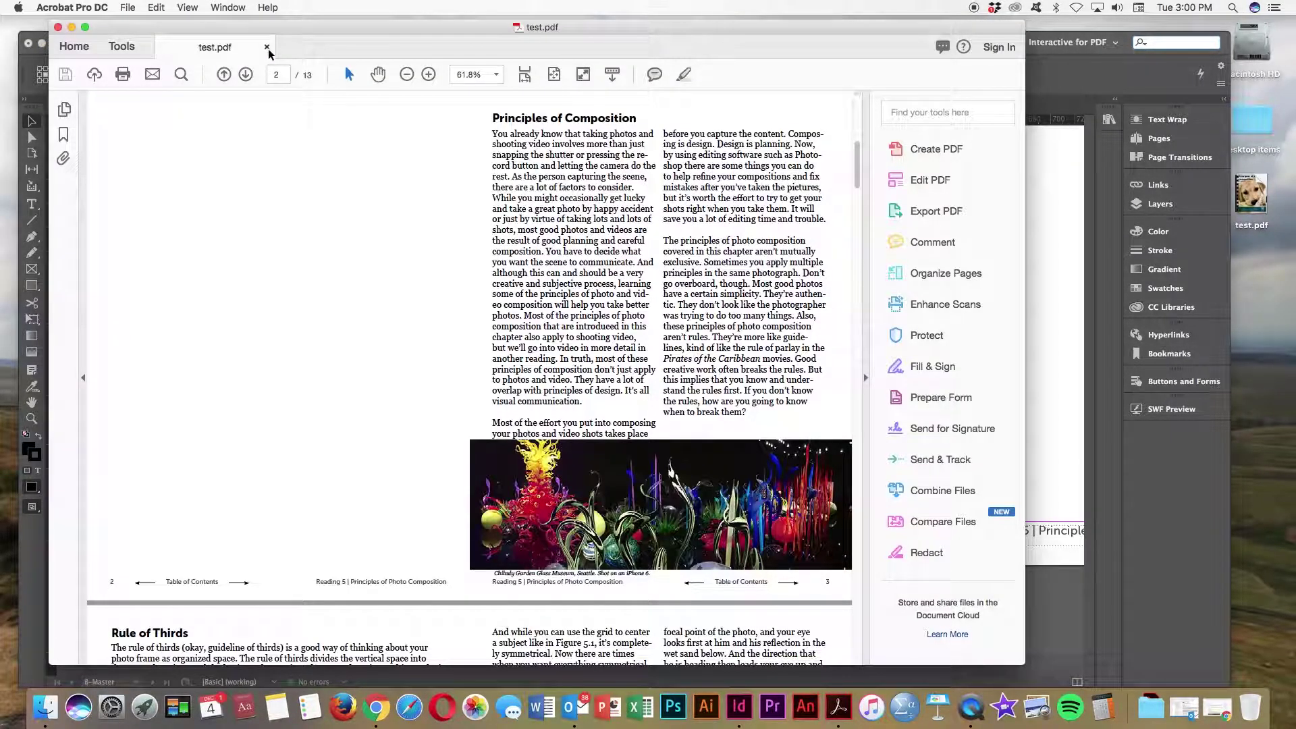
{"action": "left_click", "coordinate": [267, 46]}
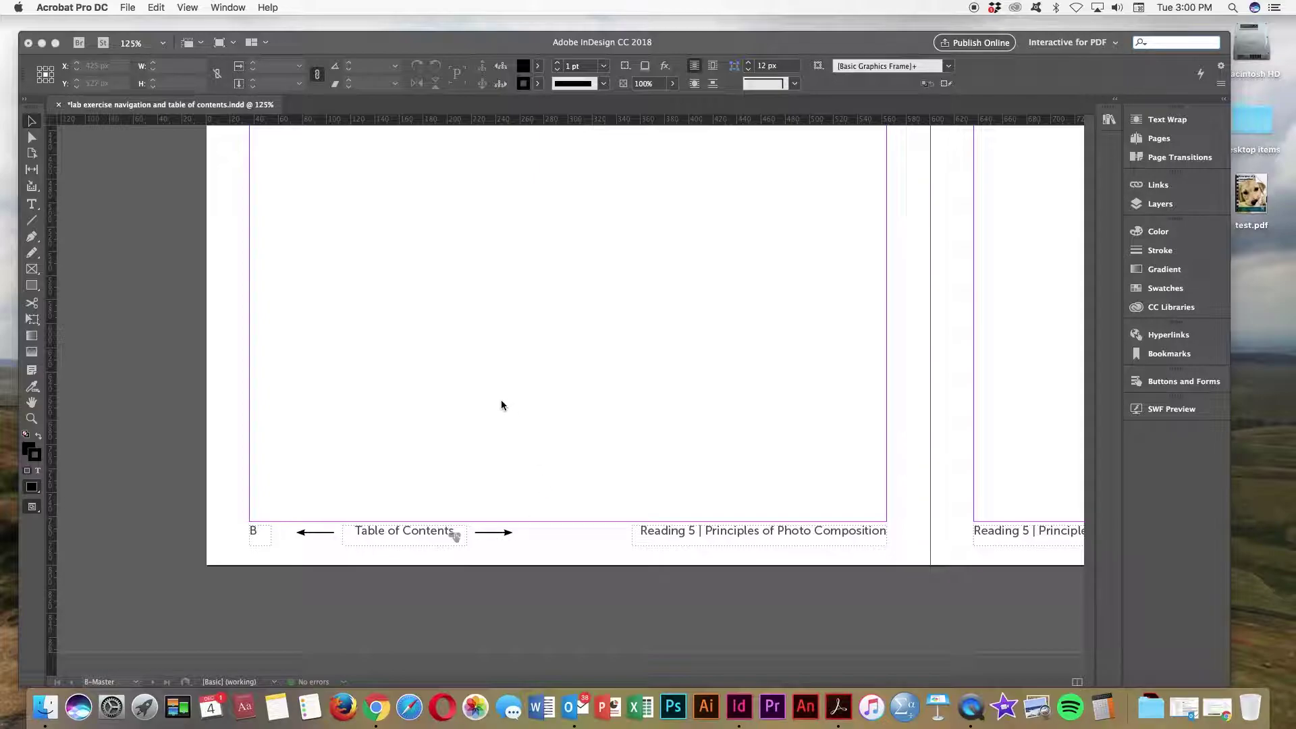
Step: Back in InDesign, draw a small rectangle frame over the right-pointing footer arrow
{"action": "left_click", "coordinate": [503, 534]}
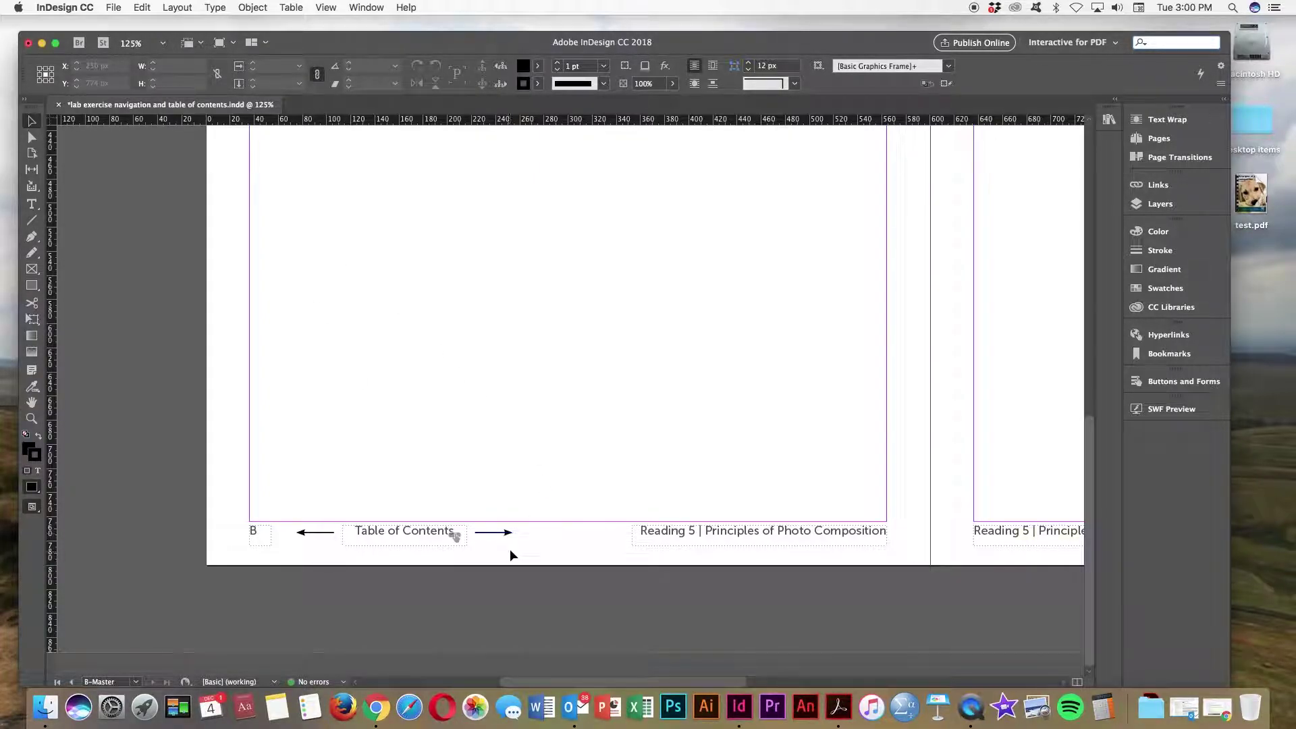
{"action": "left_click", "coordinate": [512, 536]}
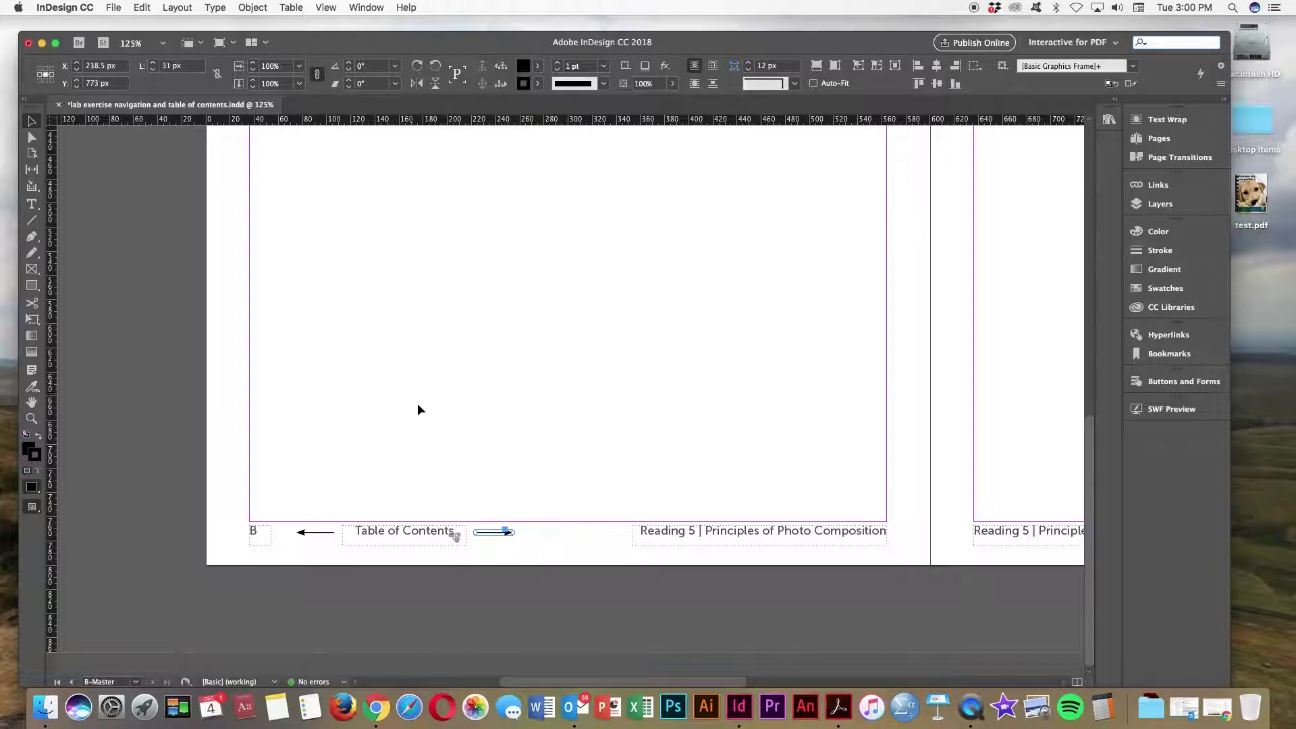
{"action": "left_click", "coordinate": [236, 302]}
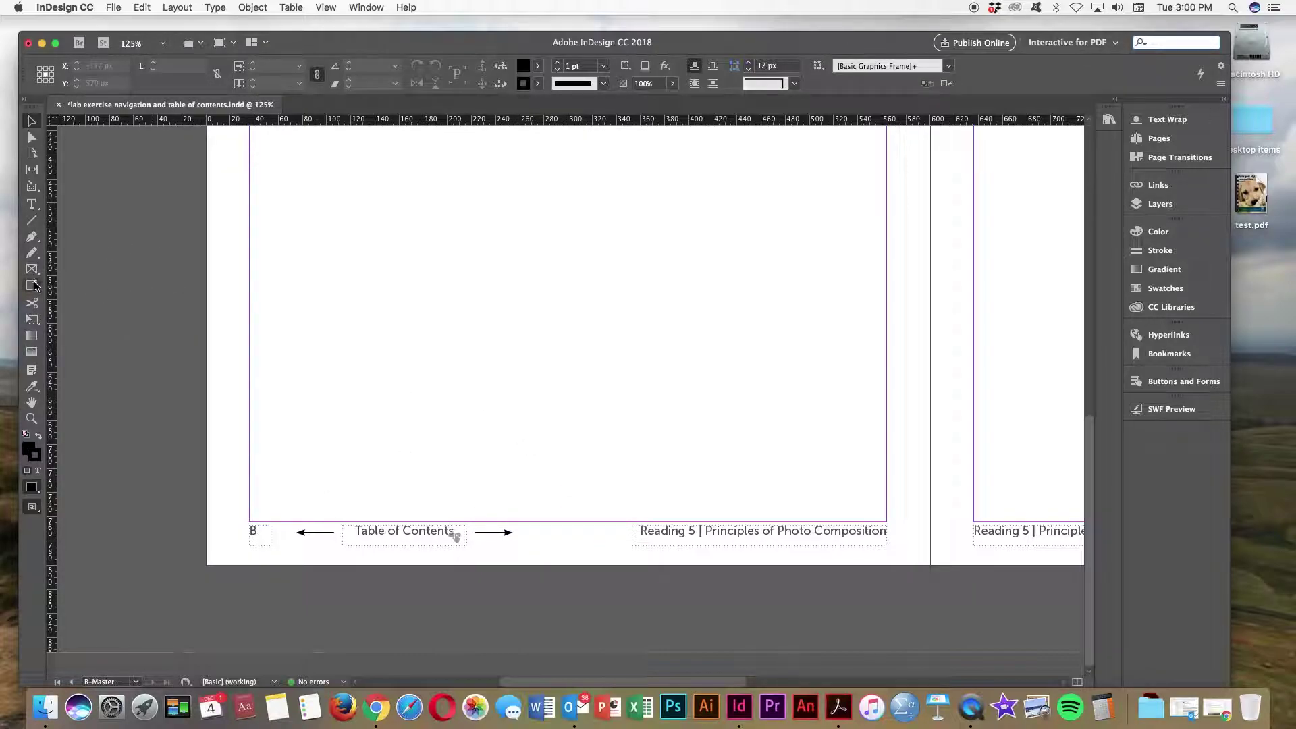
{"action": "left_click", "coordinate": [31, 286]}
{"action": "left_click_drag", "start_coordinate": [474, 522], "coordinate": [519, 551]}
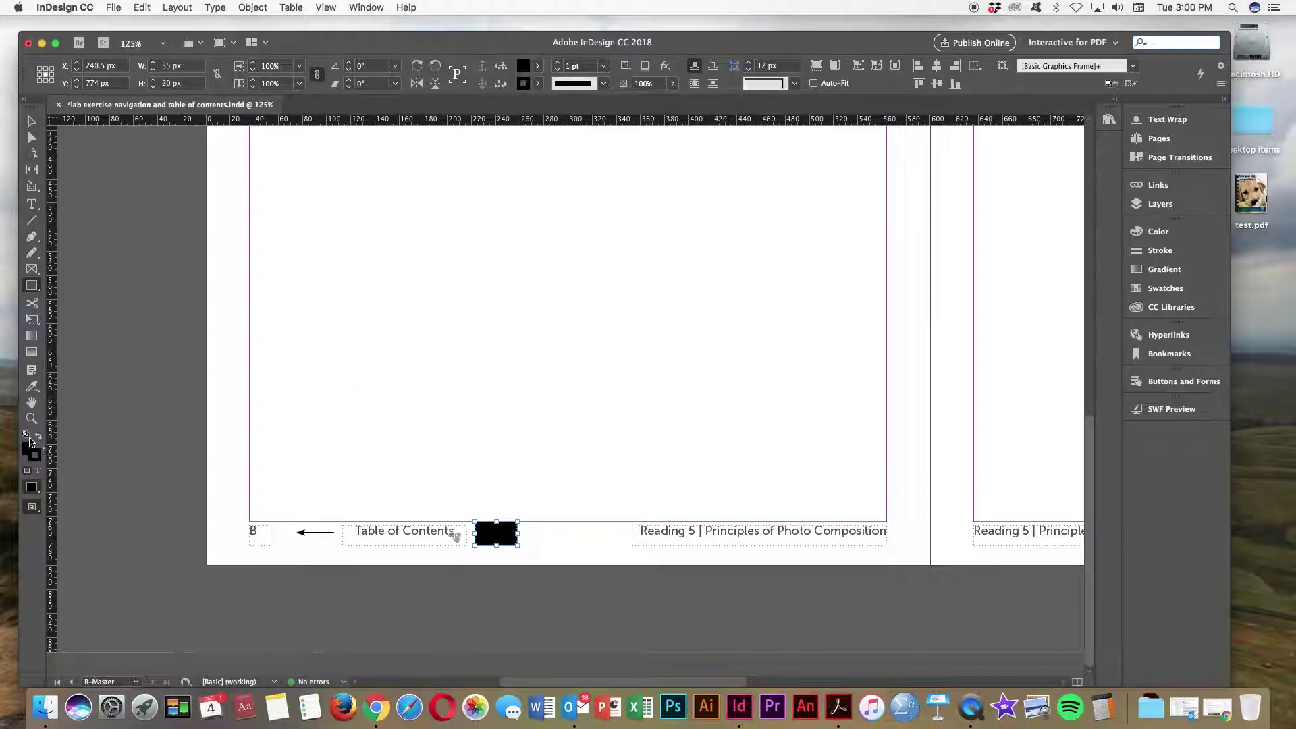
Step: Set the new frame's fill and stroke both to None
{"action": "key", "text": "slash"}
{"action": "left_click", "coordinate": [539, 85]}
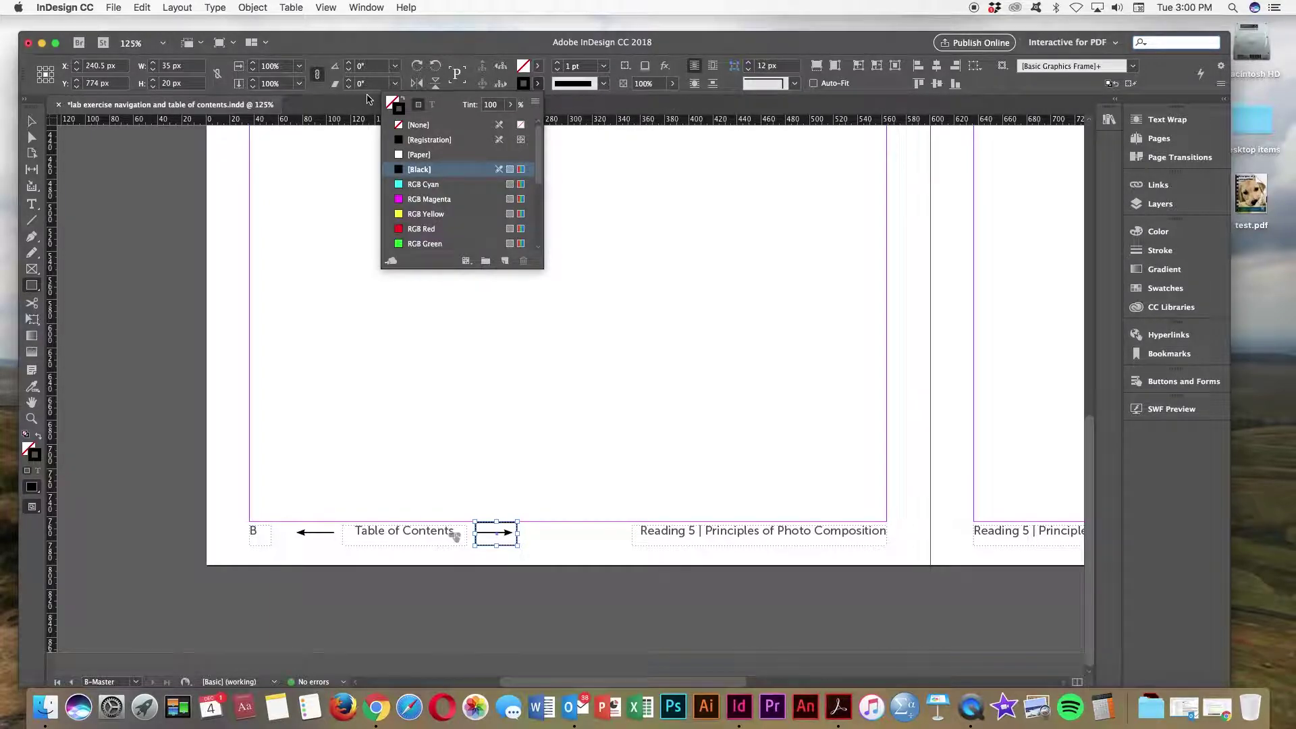
{"action": "left_click", "coordinate": [398, 125]}
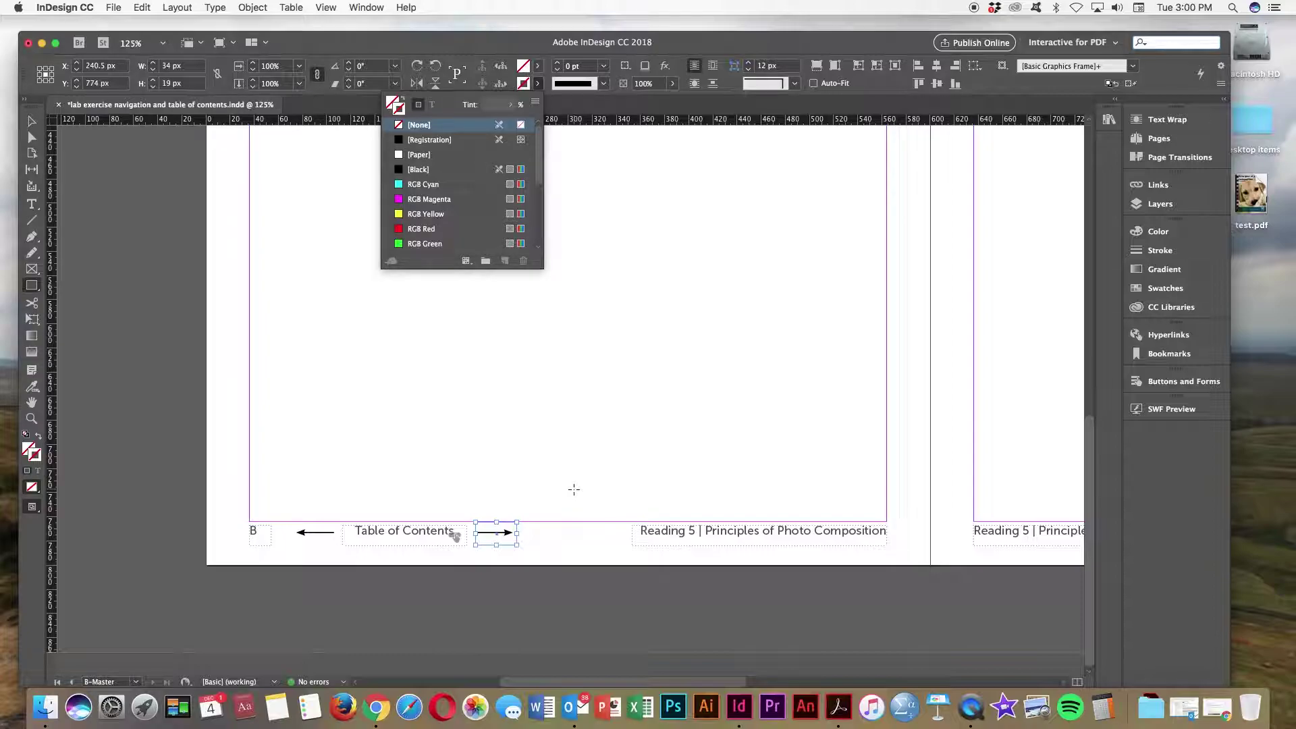
{"action": "left_click", "coordinate": [523, 50]}
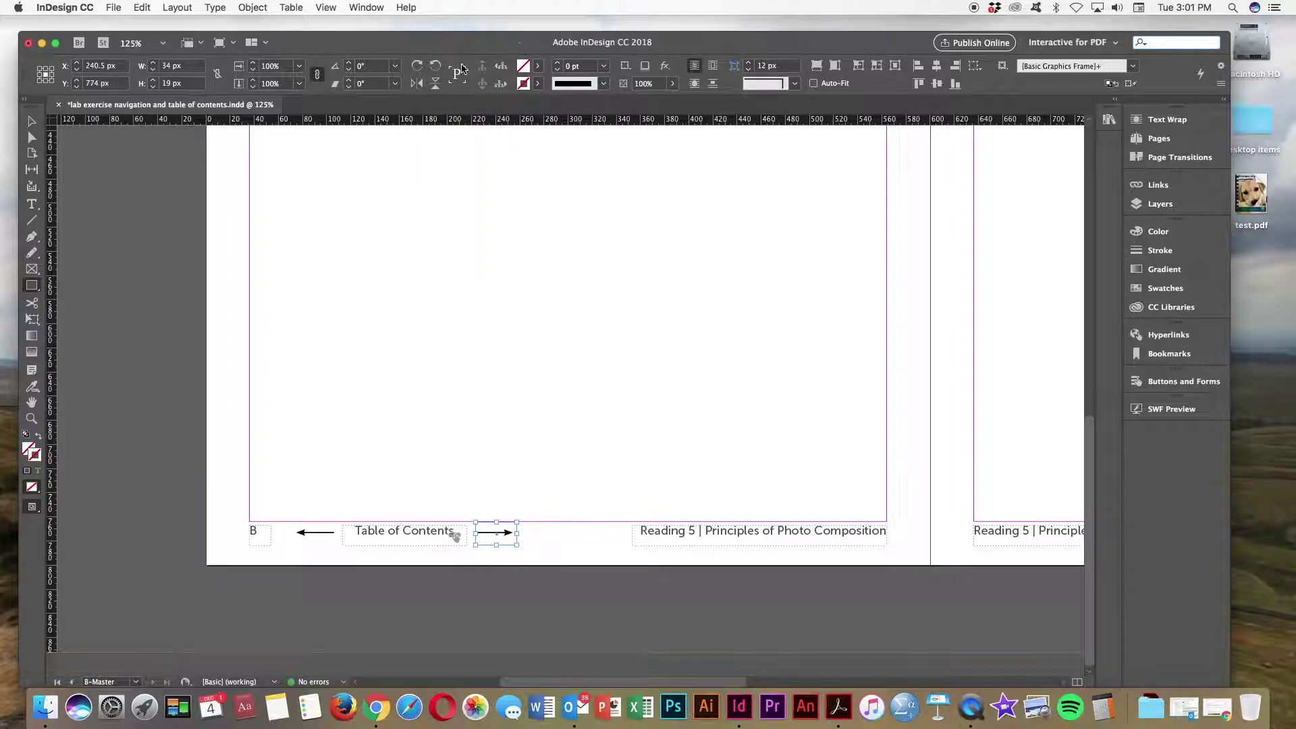
{"action": "left_click", "coordinate": [31, 120]}
Step: Convert the right arrow frame to a button named 'page forward' with a Go To Next Page action
{"action": "left_click", "coordinate": [1141, 382]}
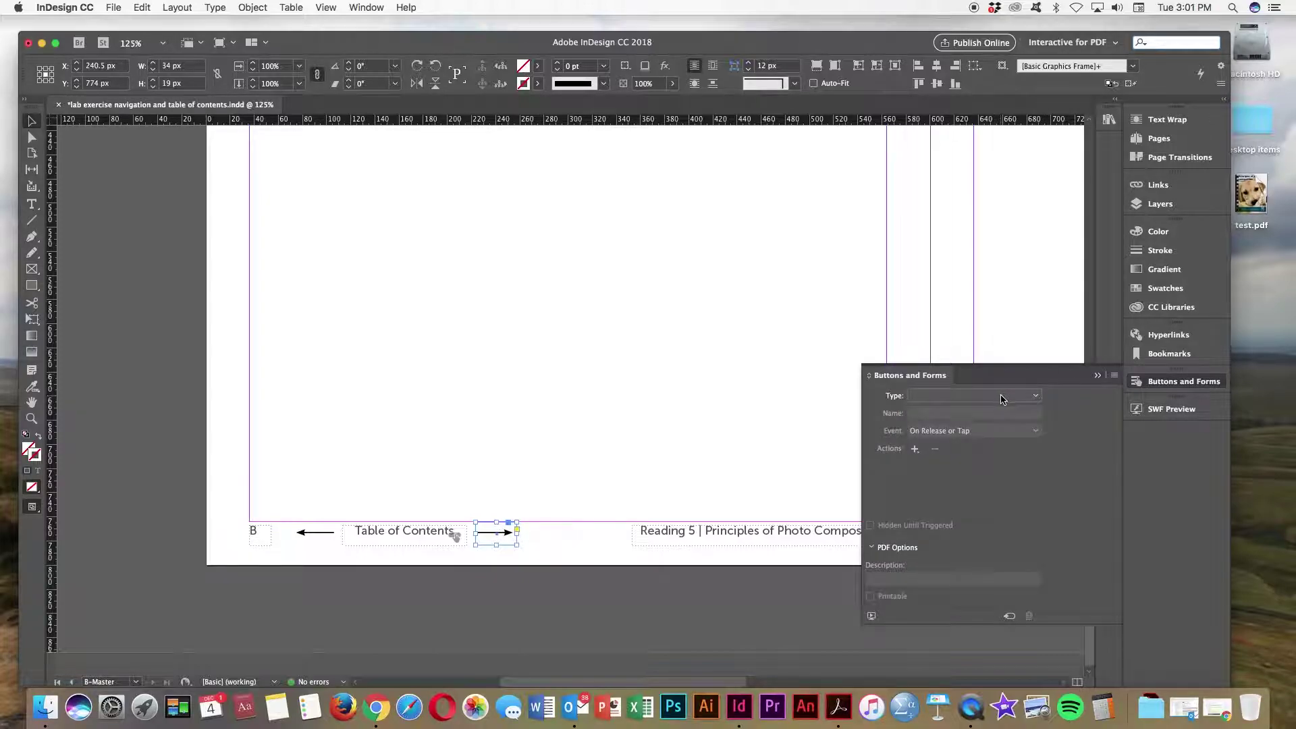
{"action": "left_click", "coordinate": [1009, 616]}
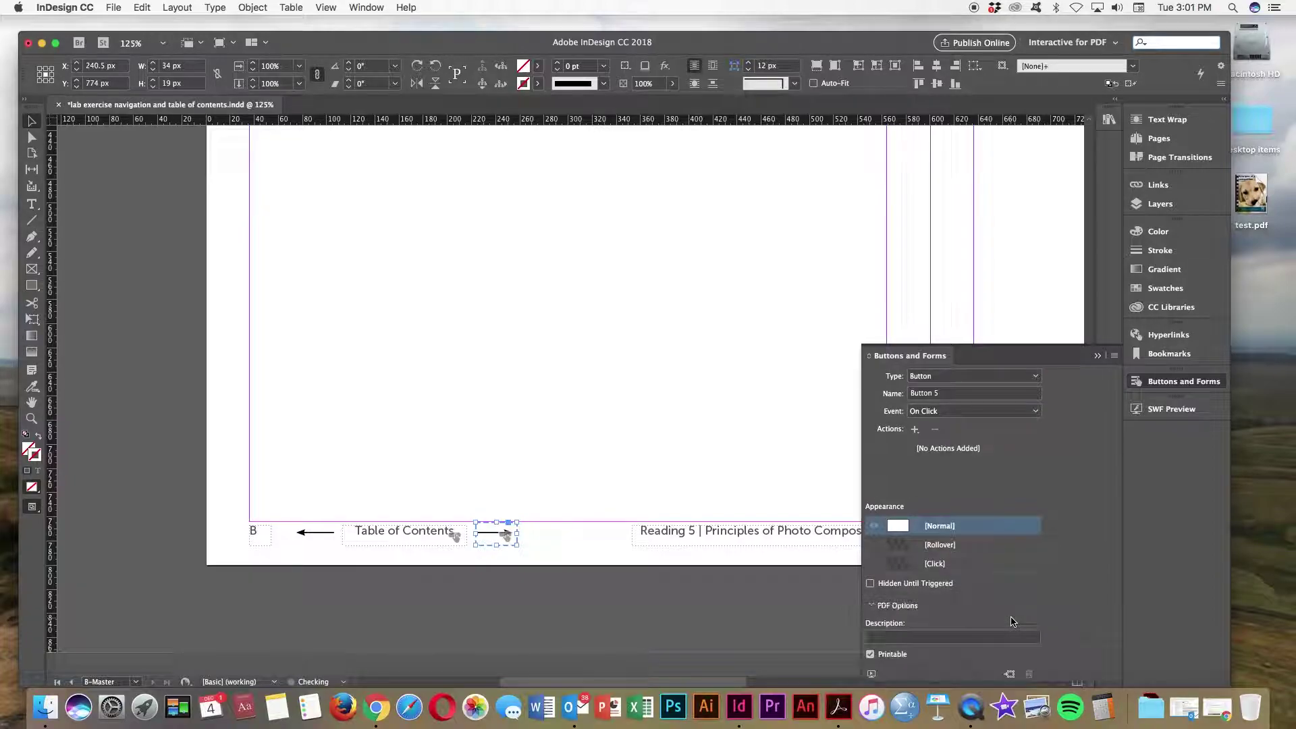
{"action": "left_click", "coordinate": [950, 396]}
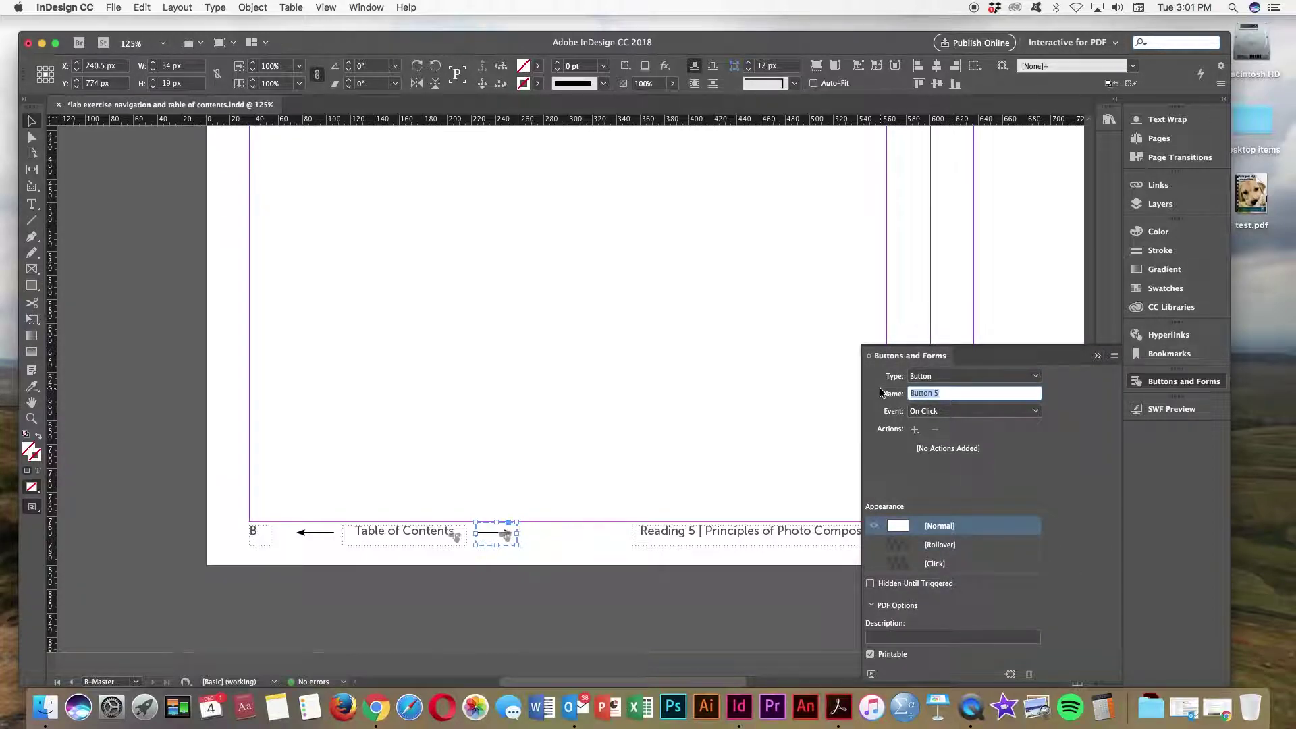
{"action": "type", "text": "page forward"}
{"action": "key", "text": "Return"}
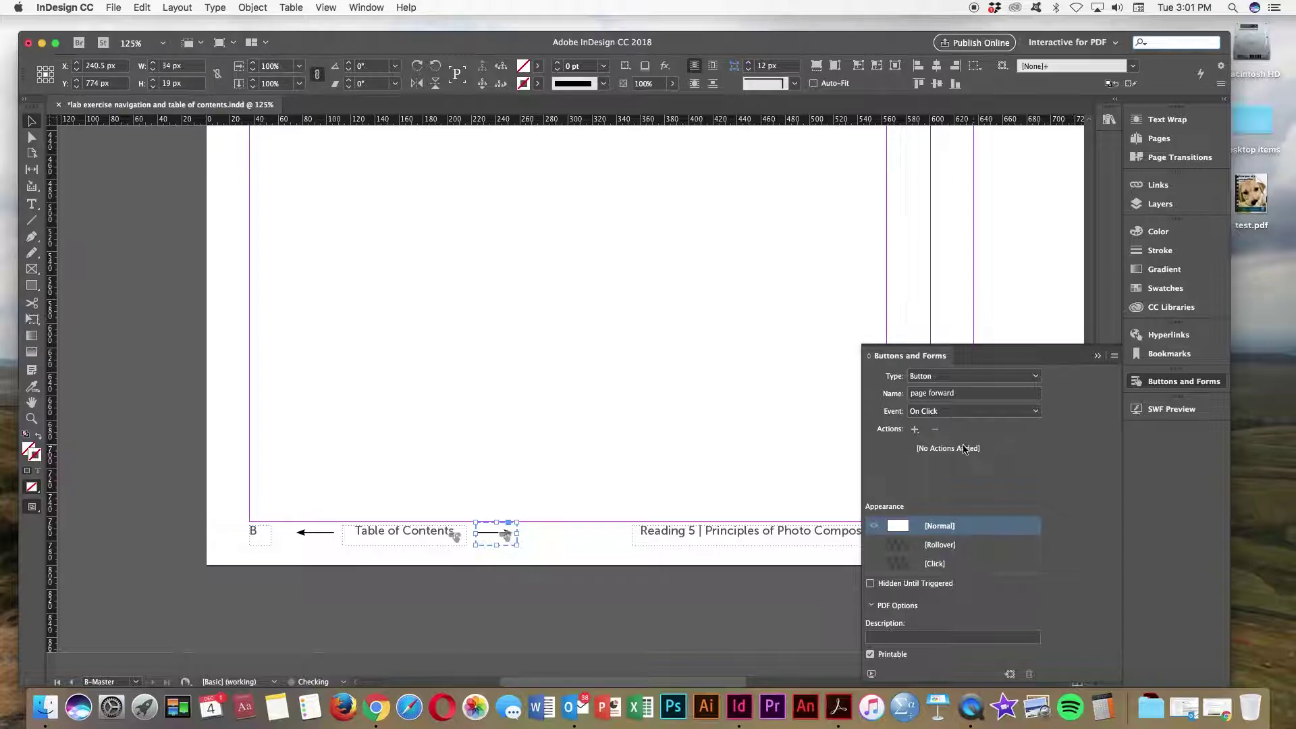
{"action": "left_click", "coordinate": [915, 429]}
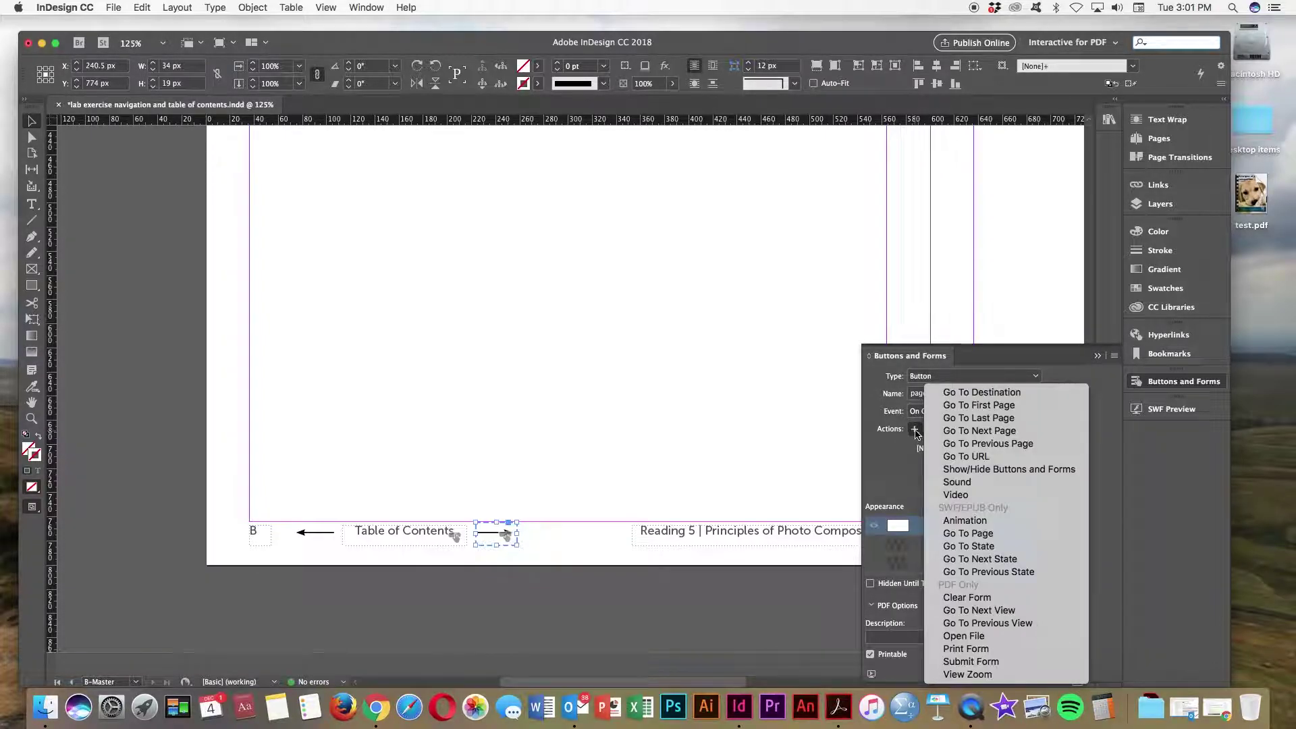
{"action": "left_click", "coordinate": [981, 432]}
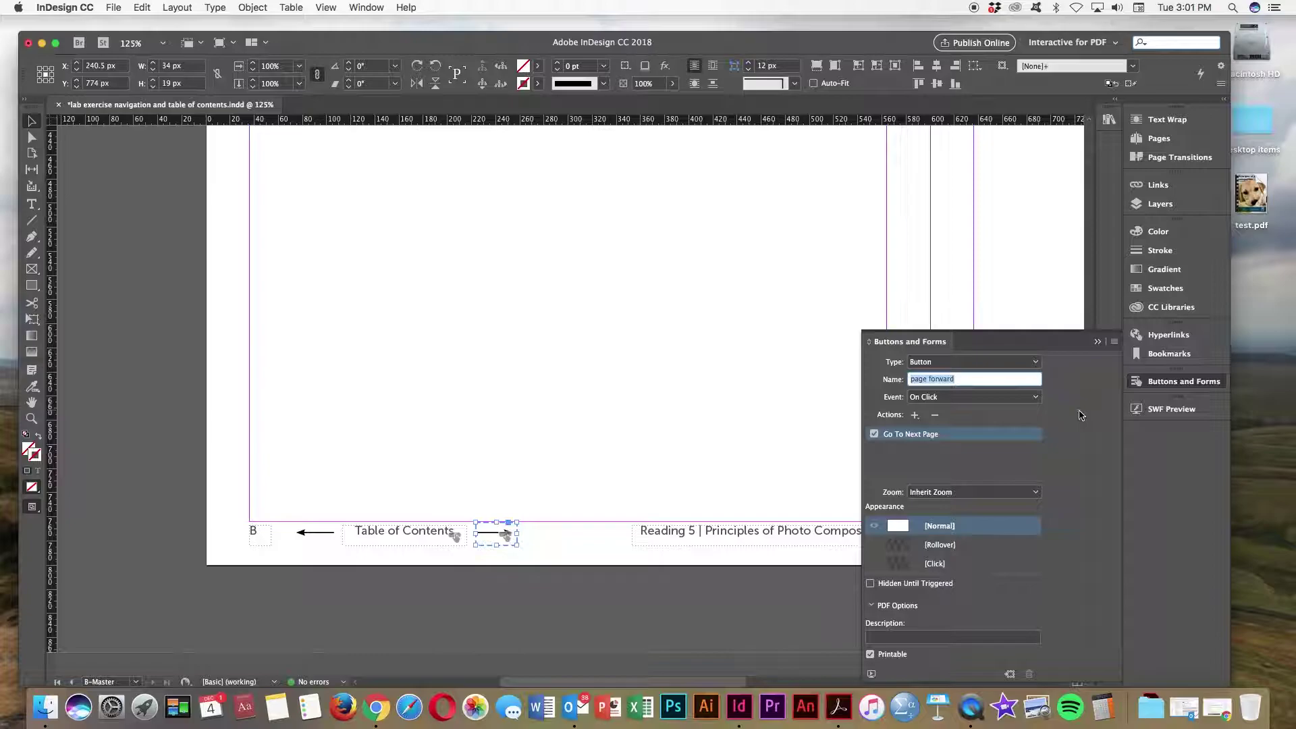
{"action": "left_click", "coordinate": [731, 402]}
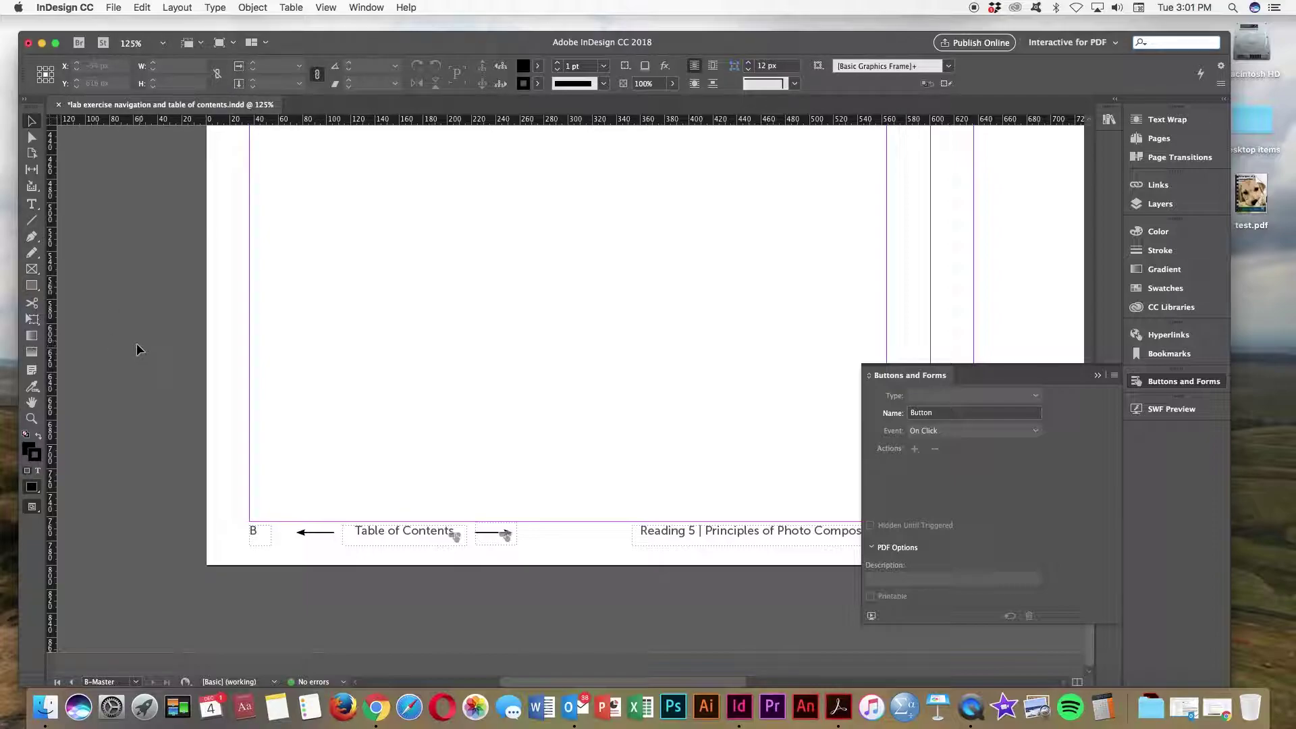
Step: Draw a frame over the left footer arrow with fill and stroke set to None
{"action": "left_click", "coordinate": [33, 286]}
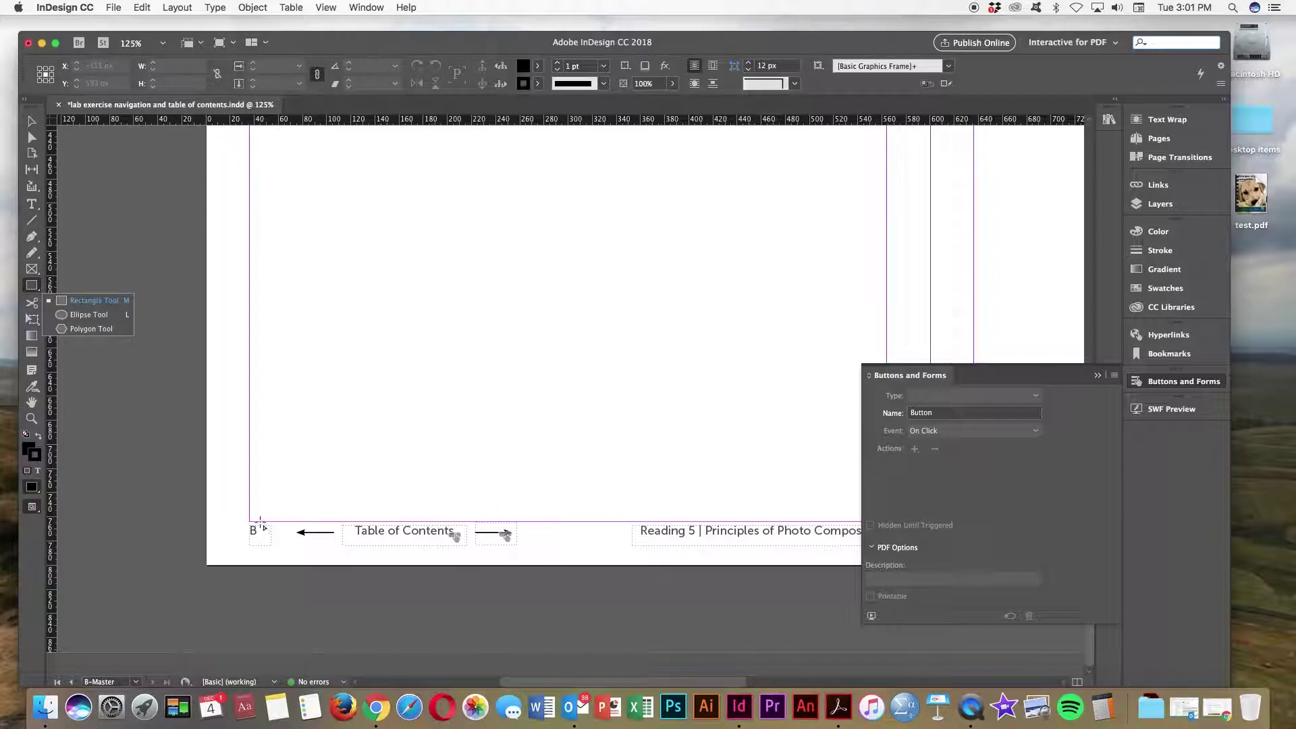
{"action": "left_click_drag", "start_coordinate": [290, 523], "coordinate": [339, 544]}
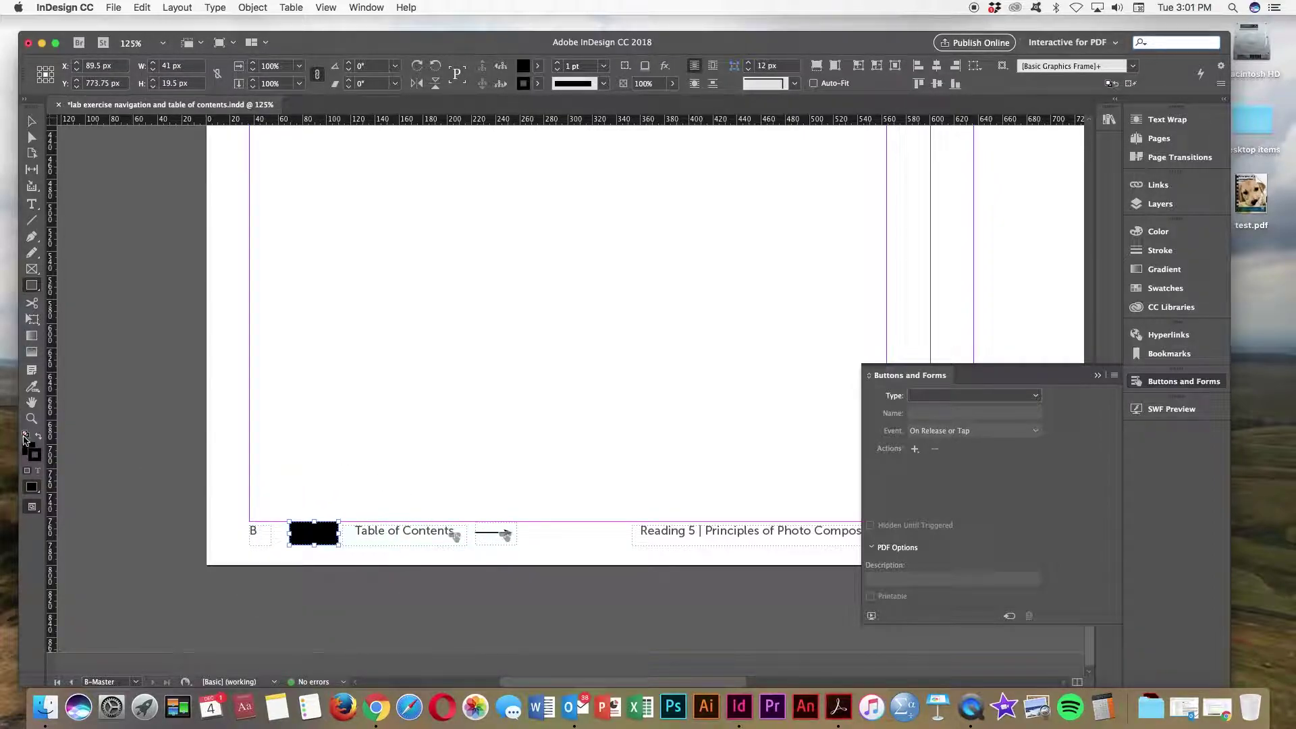
{"action": "left_click", "coordinate": [26, 435]}
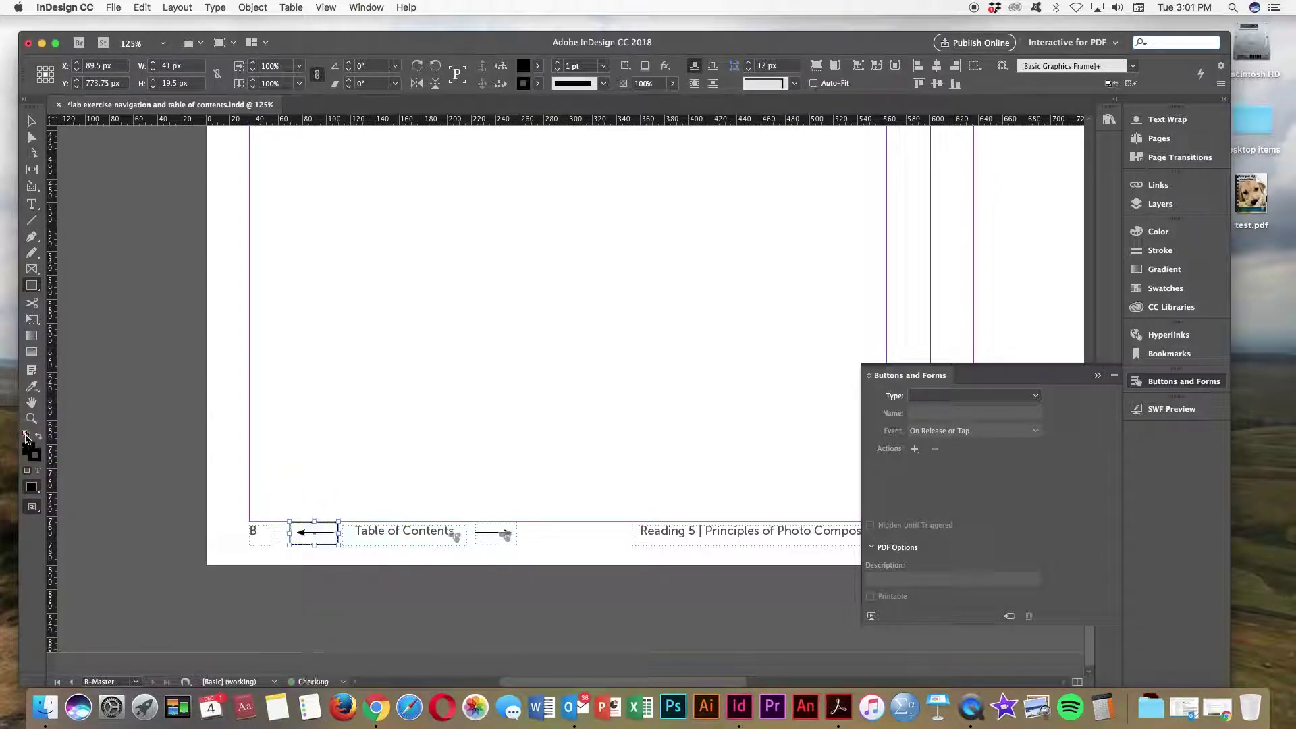
{"action": "left_click", "coordinate": [540, 83]}
{"action": "left_click", "coordinate": [419, 125]}
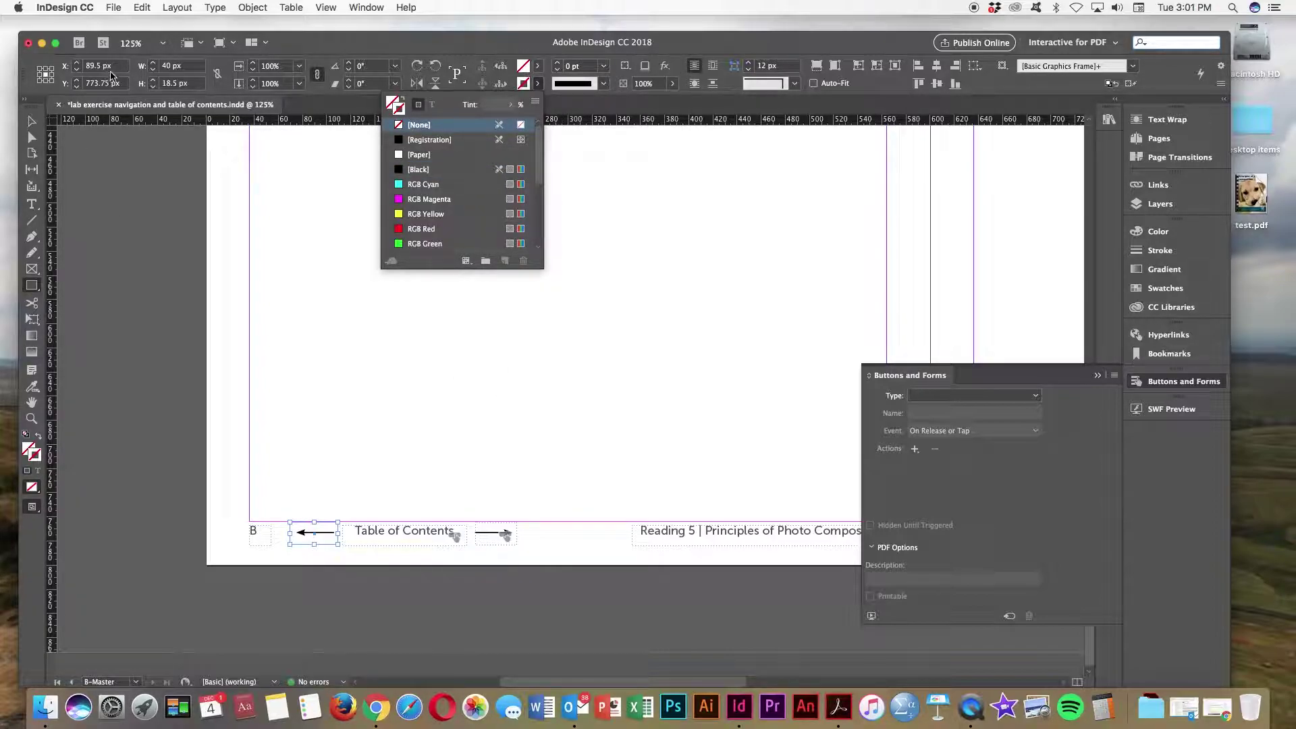
{"action": "left_click", "coordinate": [32, 121]}
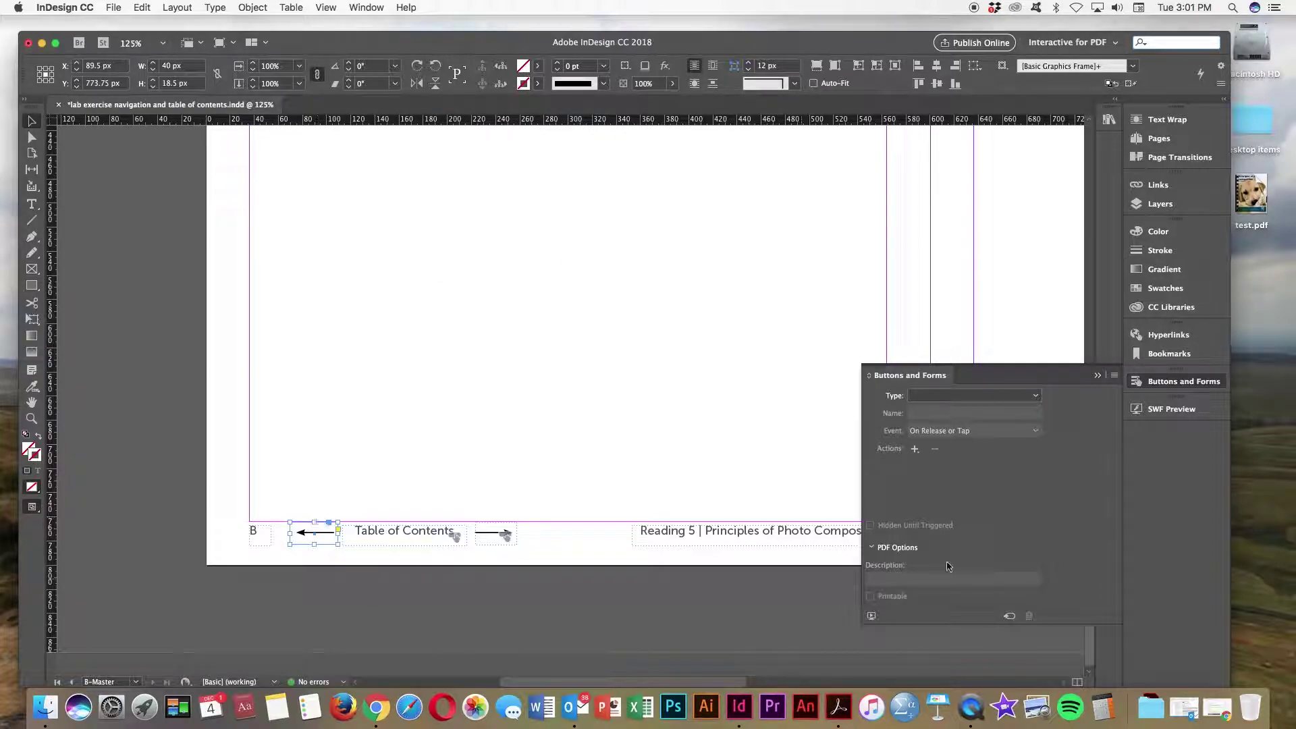
Step: Make the frame a button named 'Previous page', triggered On Click, with Go To Previous Page
{"action": "left_click", "coordinate": [1009, 616]}
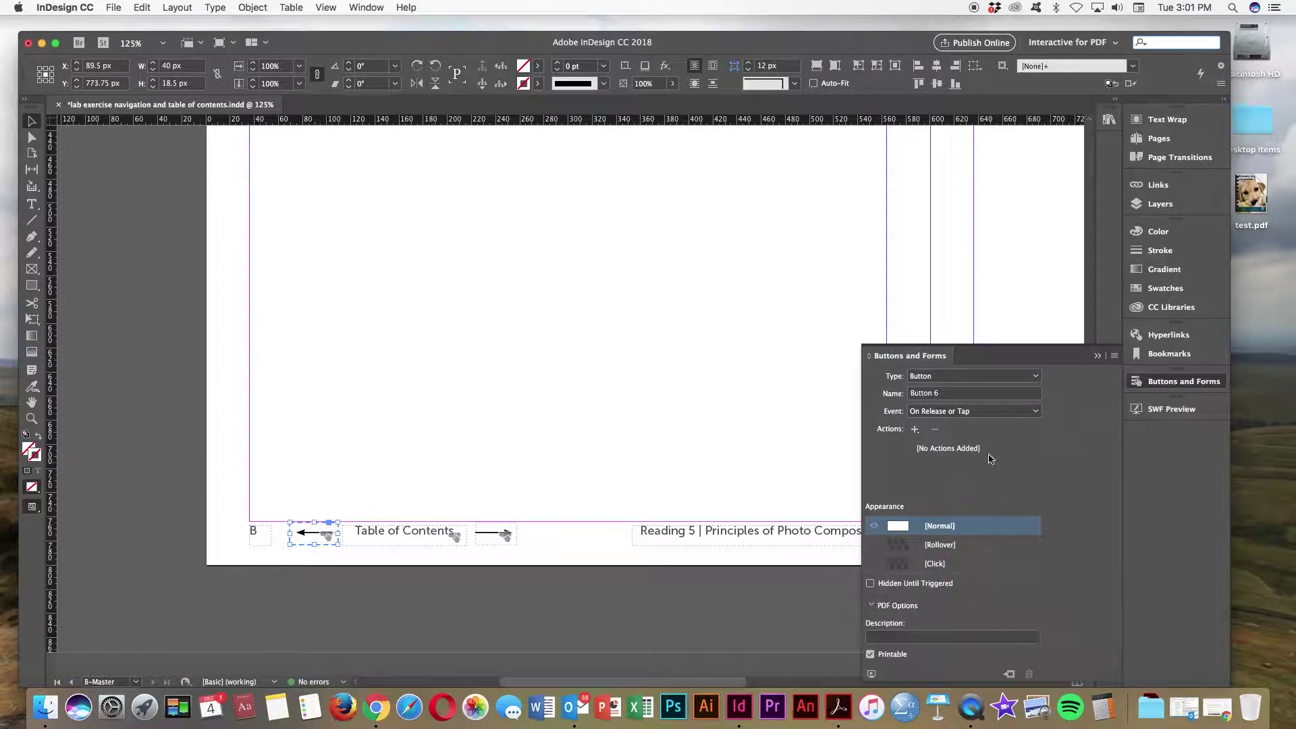
{"action": "left_click", "coordinate": [954, 395]}
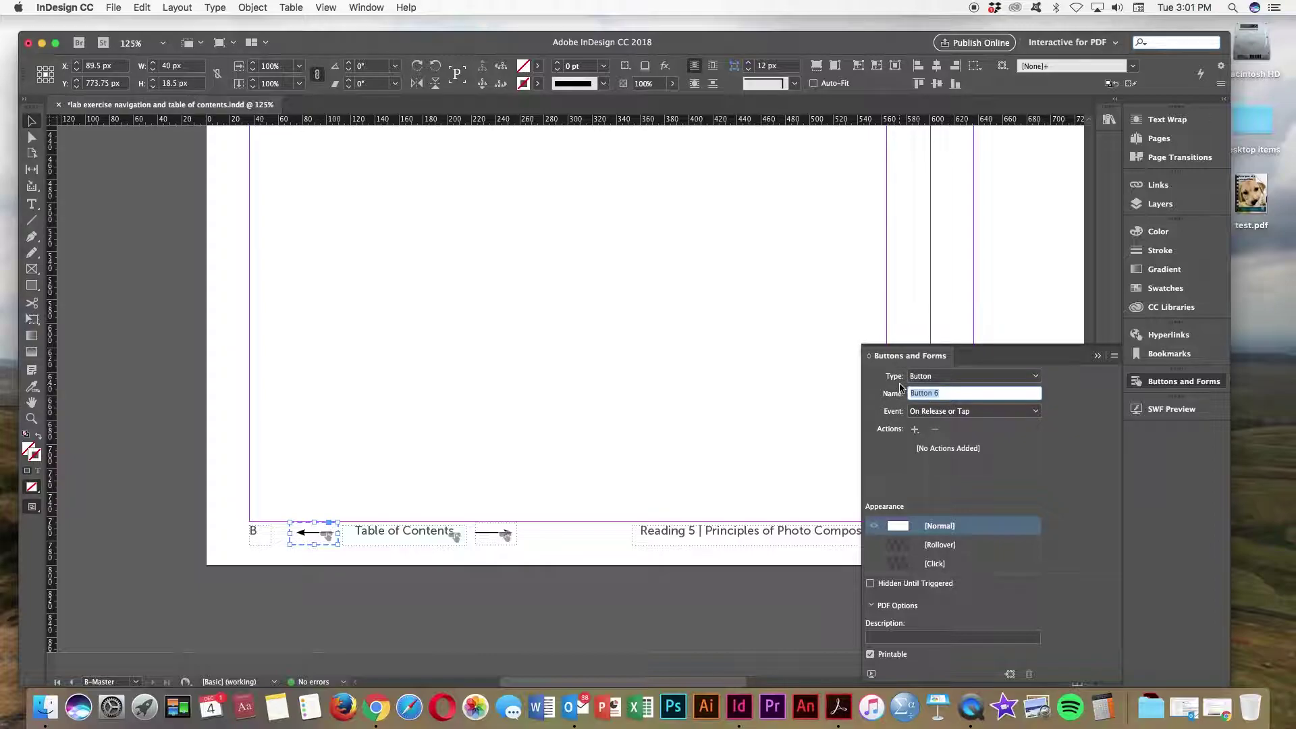
{"action": "type", "text": "Previous page"}
{"action": "left_click", "coordinate": [1021, 411]}
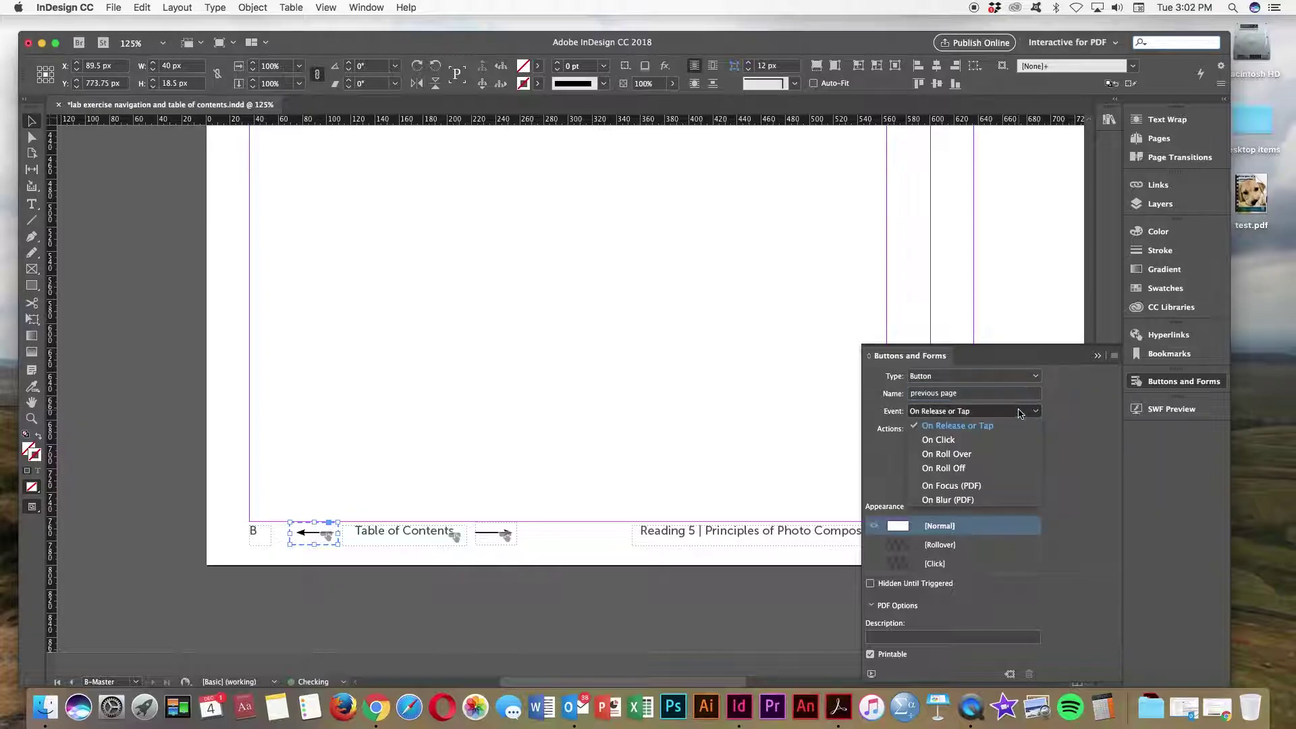
{"action": "left_click", "coordinate": [958, 440]}
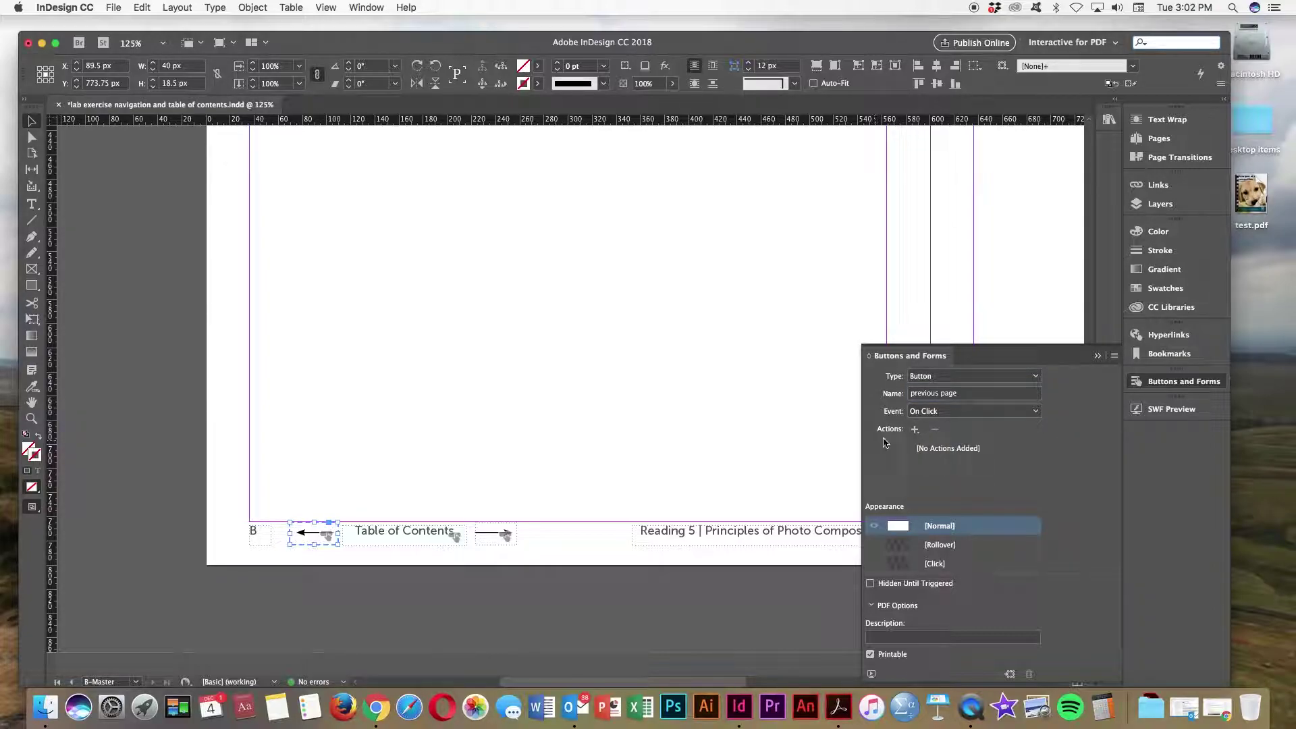
{"action": "left_click", "coordinate": [915, 430]}
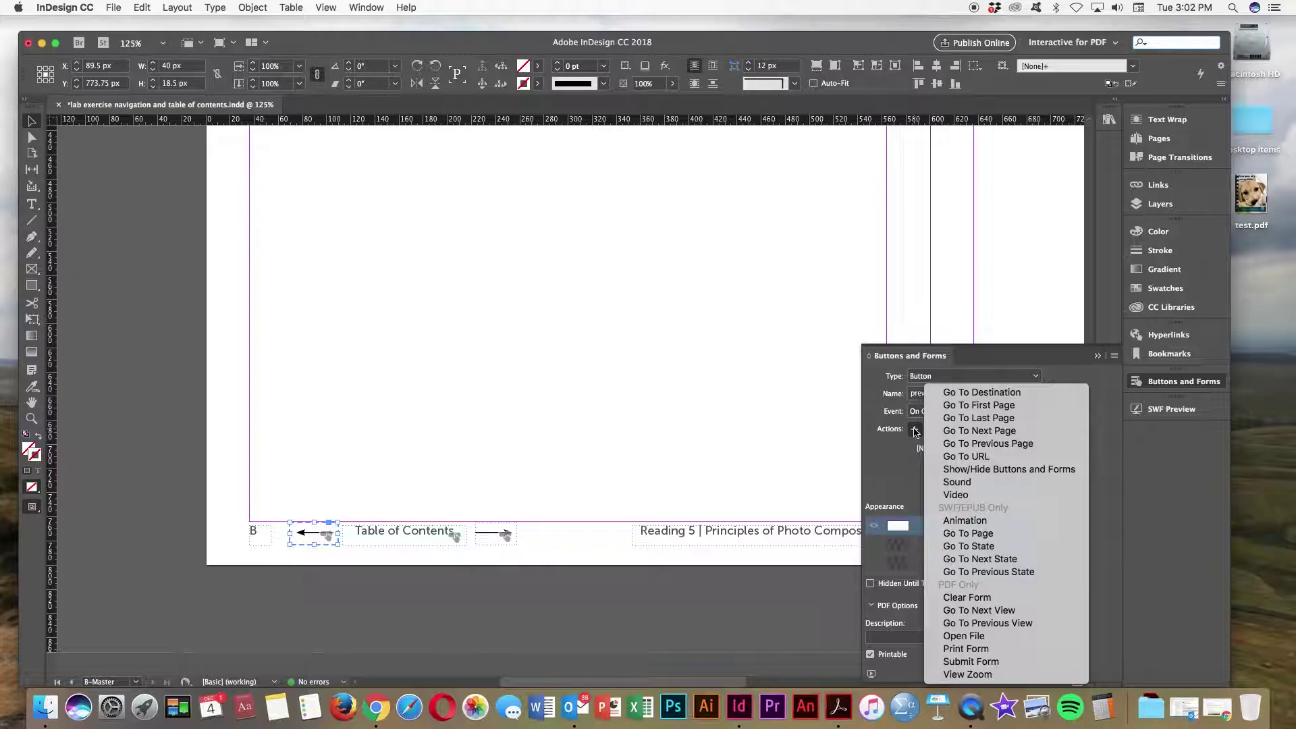
{"action": "left_click", "coordinate": [987, 445]}
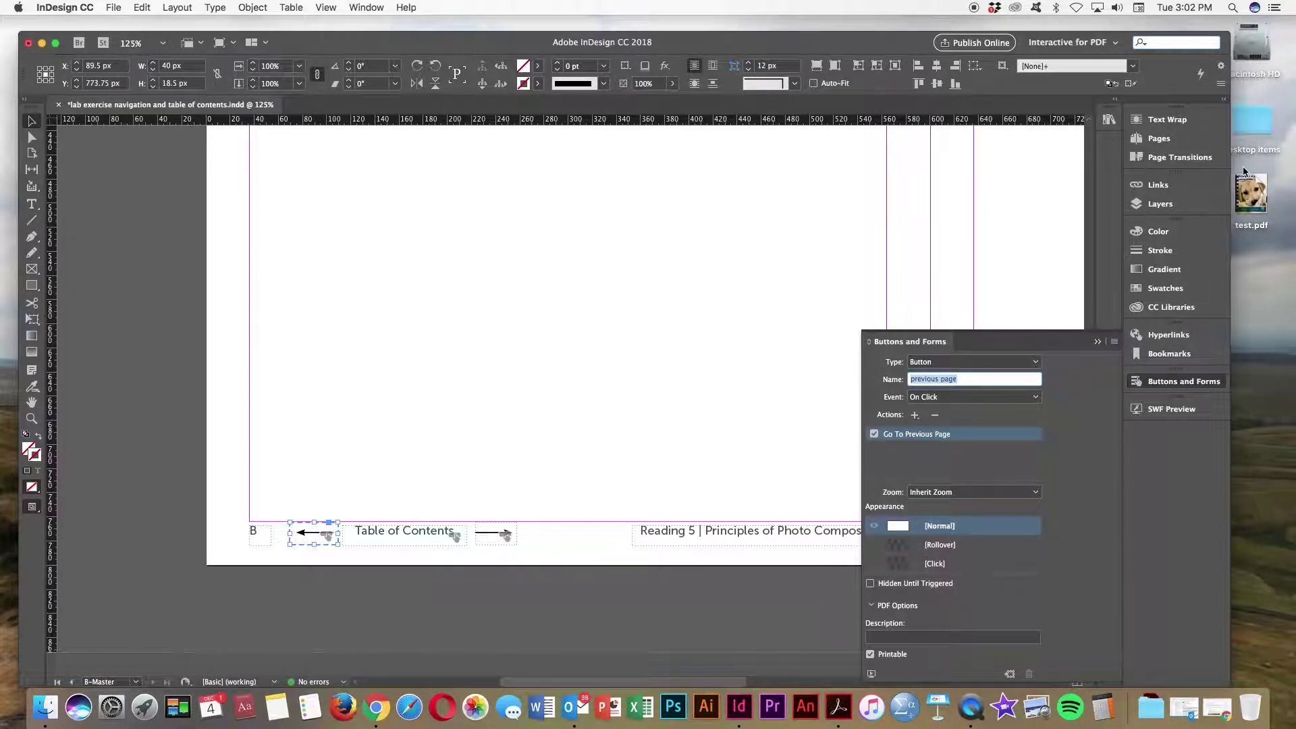
Step: Re-export as interactive PDF test.pdf on the Desktop, replacing the existing file
{"action": "left_click", "coordinate": [705, 609]}
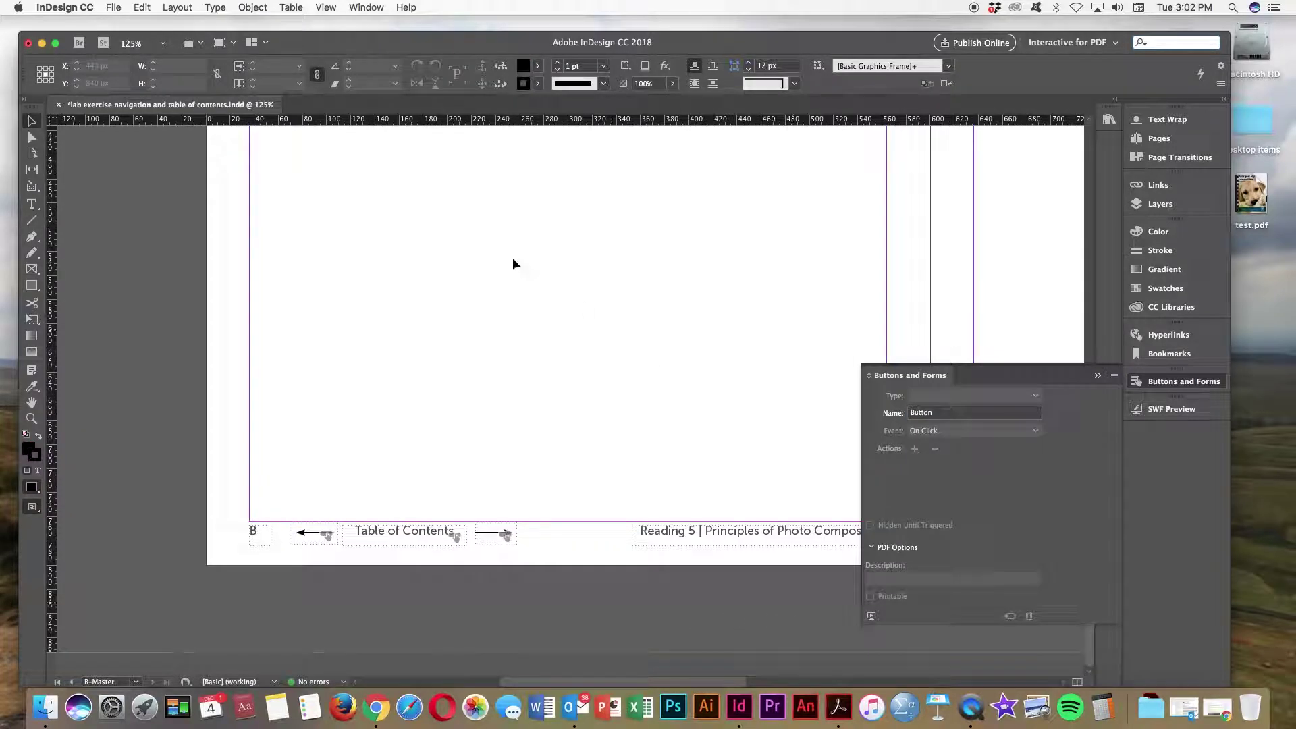
{"action": "left_click", "coordinate": [112, 7]}
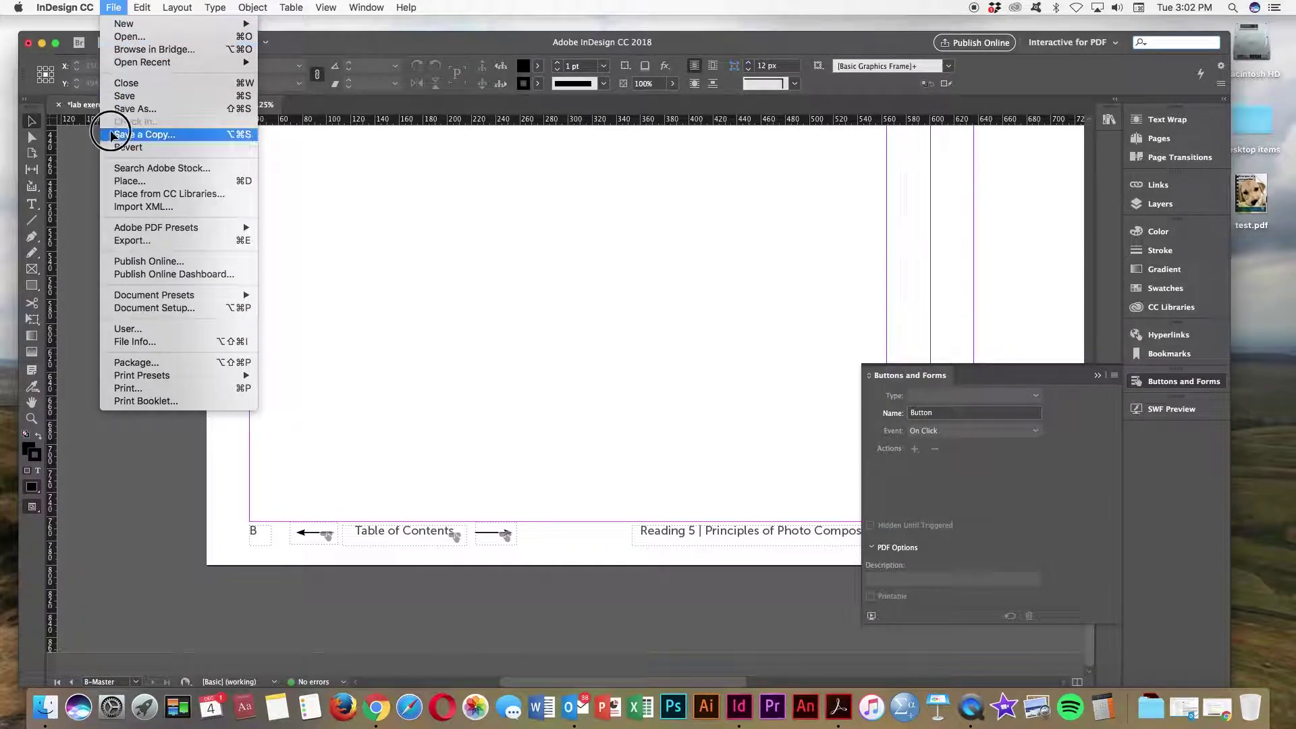
{"action": "left_click", "coordinate": [124, 240]}
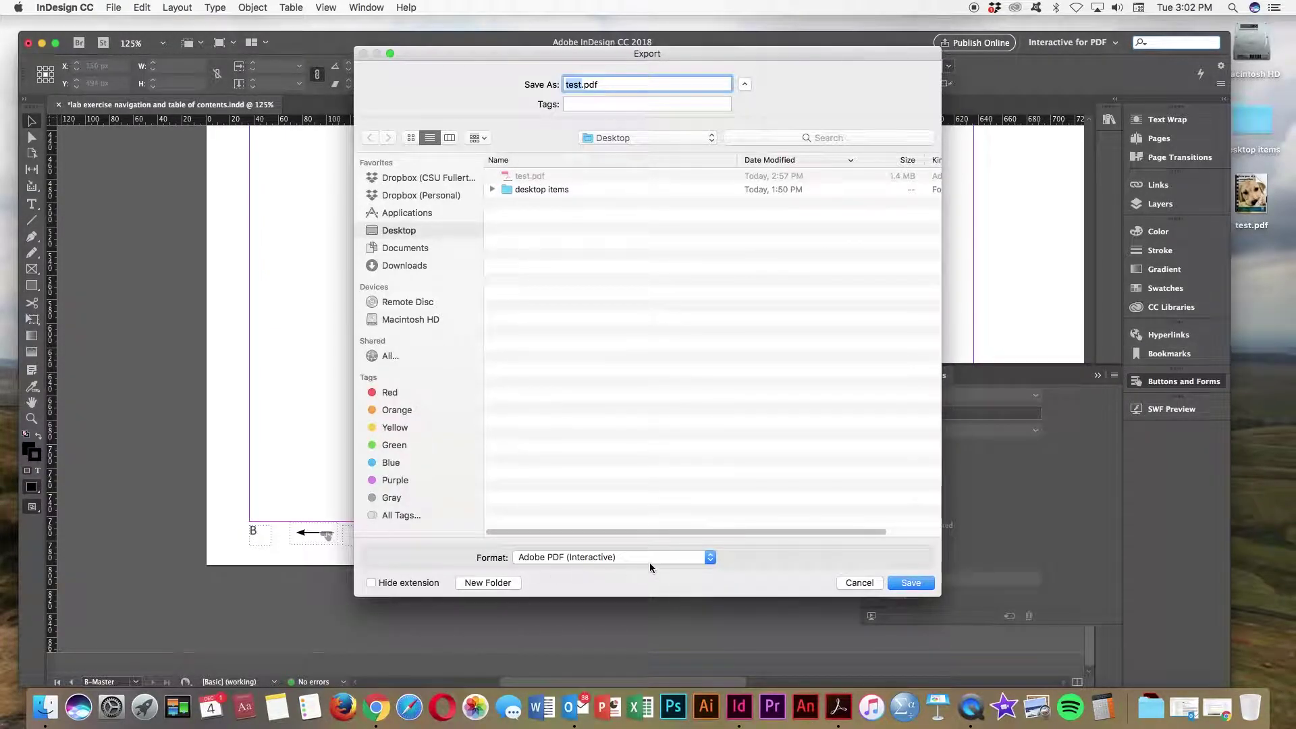
{"action": "left_click", "coordinate": [912, 583]}
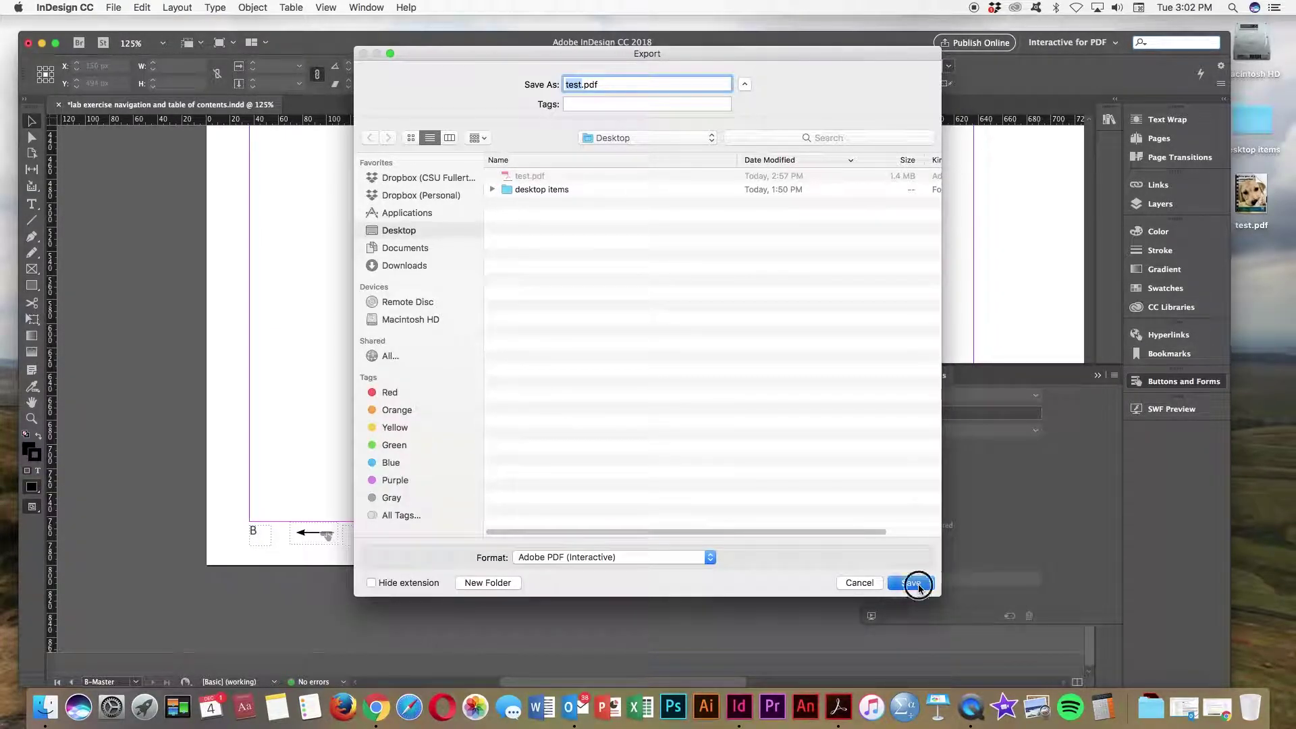
{"action": "left_click", "coordinate": [758, 147]}
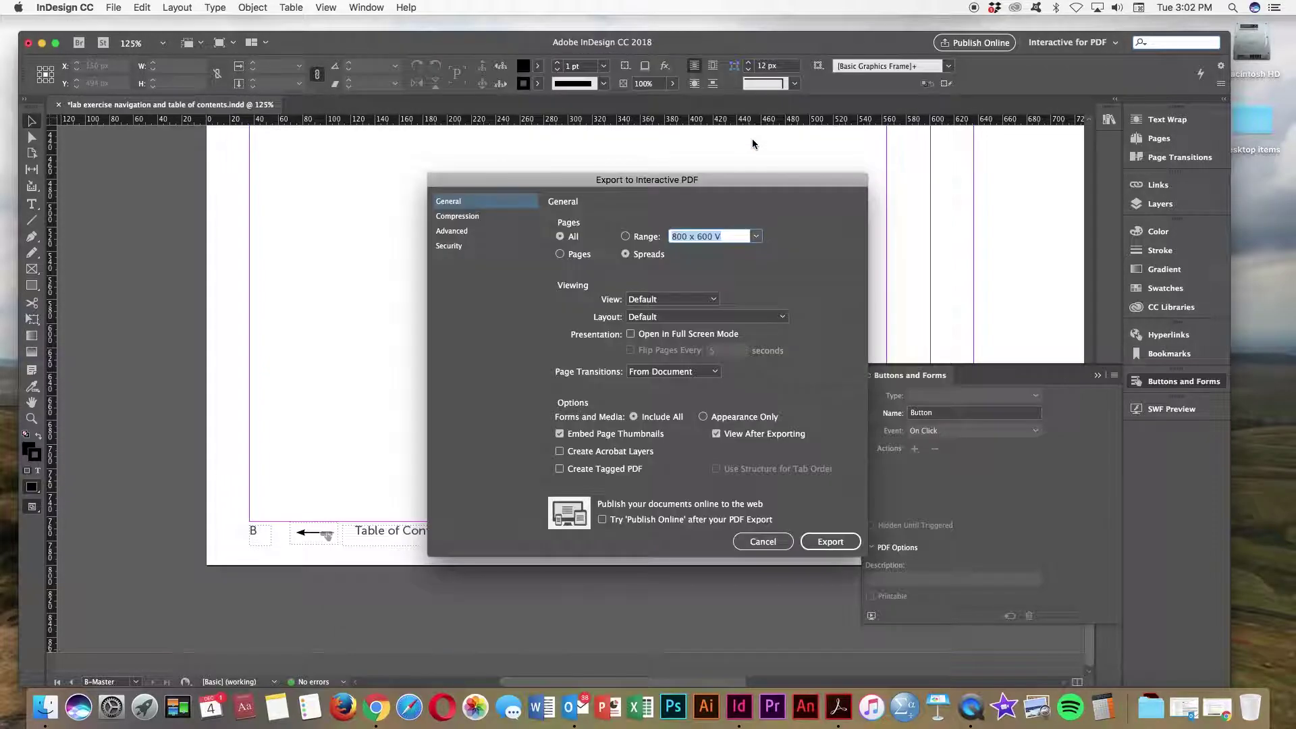
{"action": "left_click", "coordinate": [831, 542]}
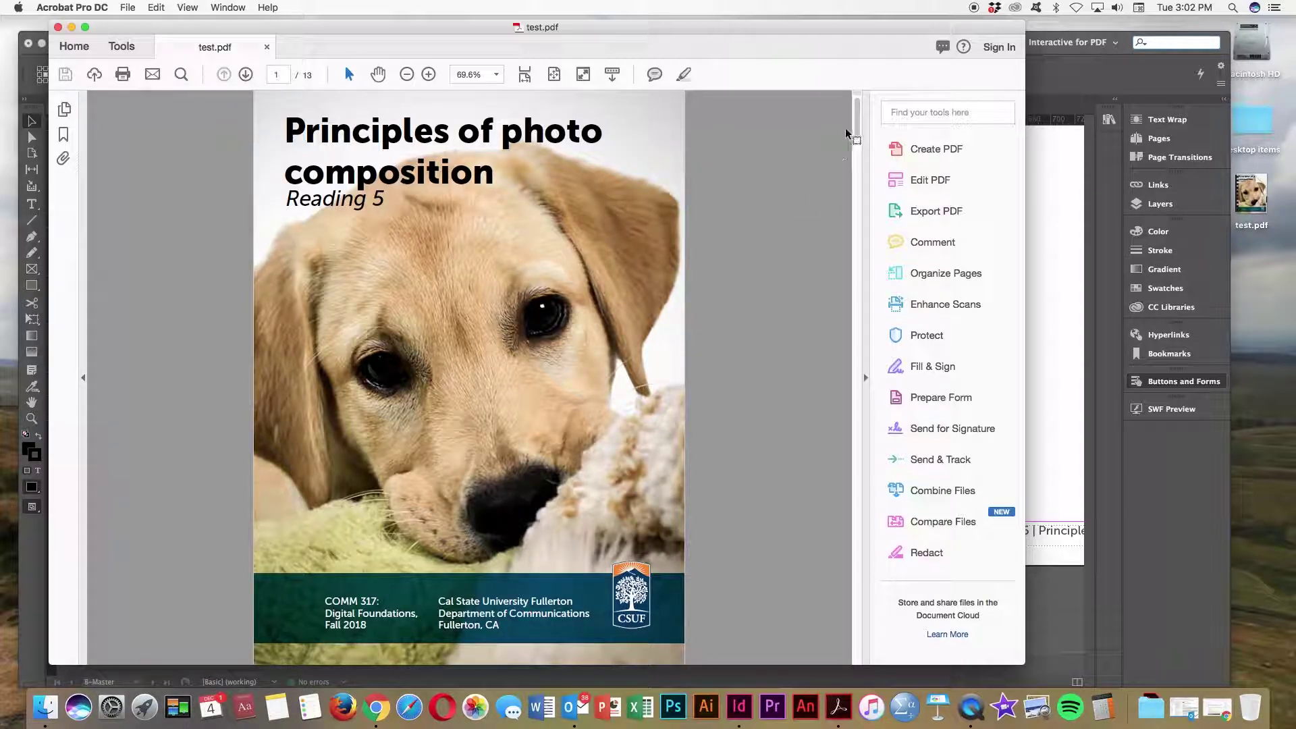
Step: Test the footer Table of Contents link in test.pdf
{"action": "left_click_drag", "start_coordinate": [856, 121], "coordinate": [842, 302]}
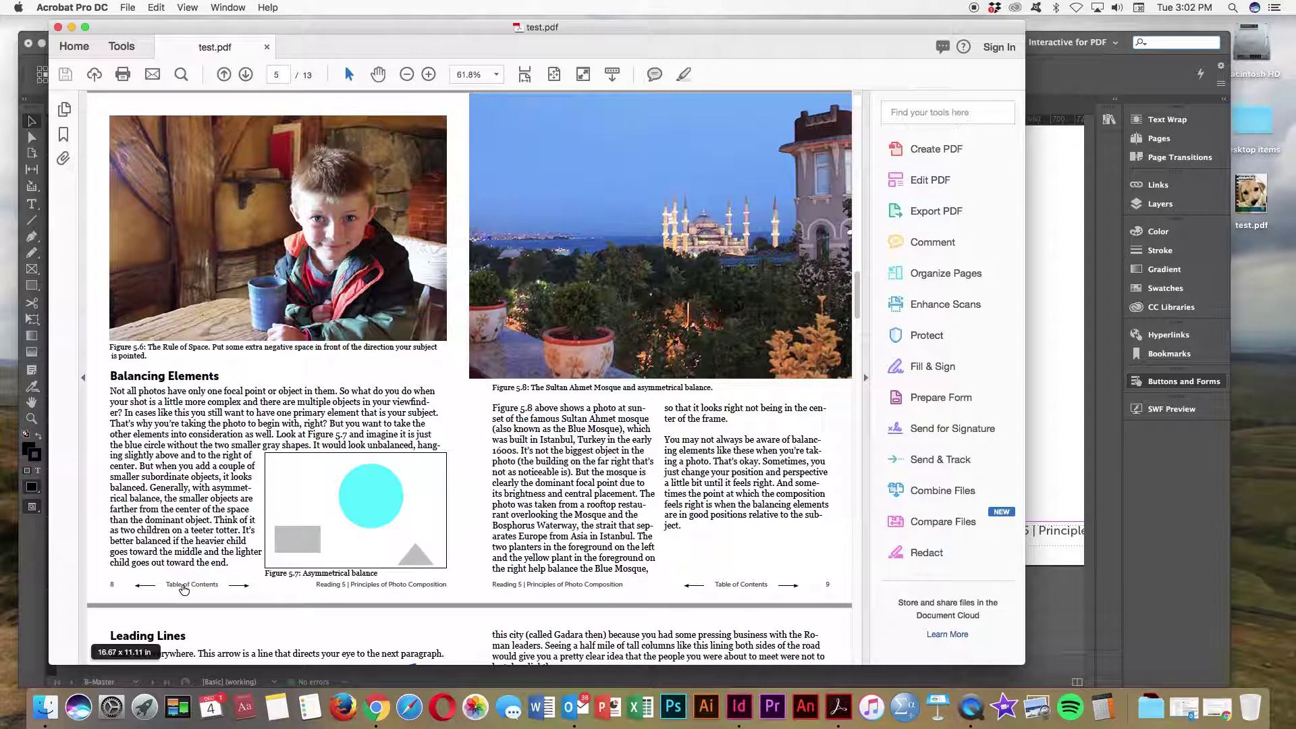
{"action": "left_click", "coordinate": [184, 586]}
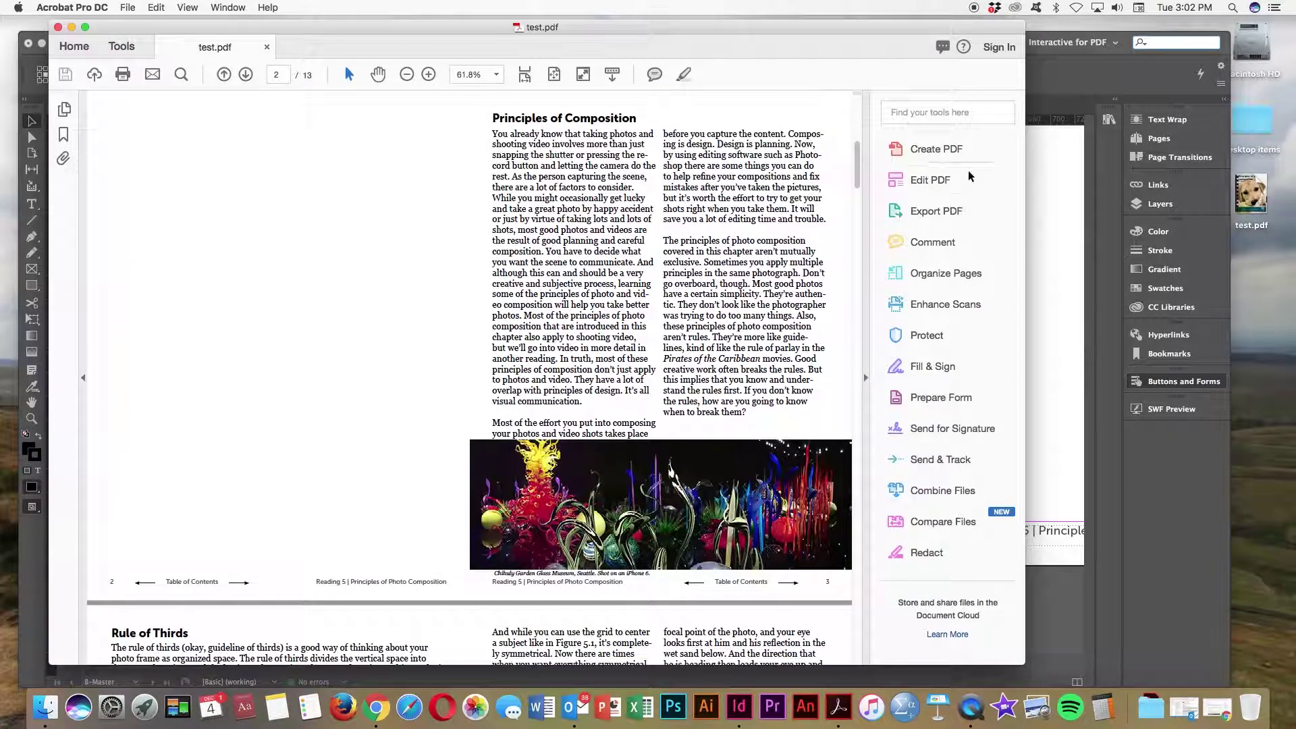
{"action": "left_click_drag", "start_coordinate": [859, 147], "coordinate": [836, 286]}
{"action": "scroll", "coordinate": [337, 492], "scroll_direction": "down", "scroll_amount": 3}
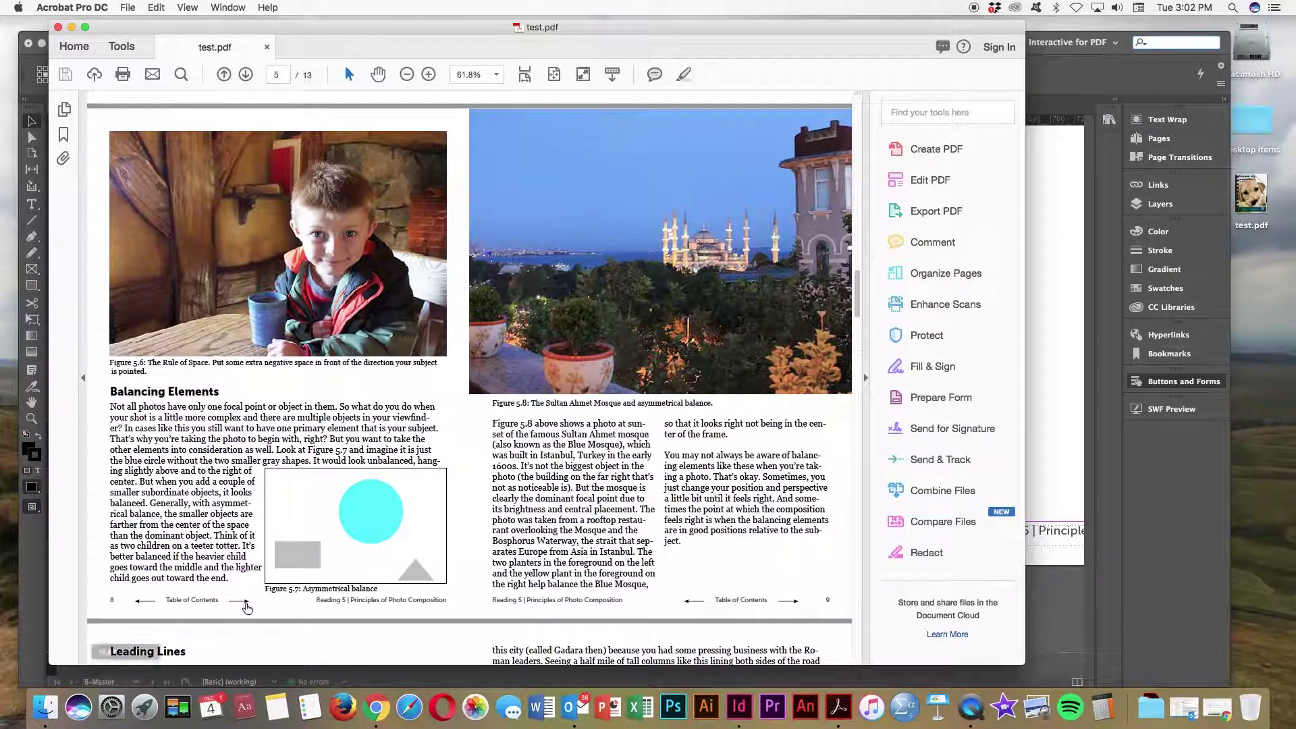
Step: Test the footer next and previous page arrows between spreads, then close test.pdf
{"action": "left_click", "coordinate": [244, 602]}
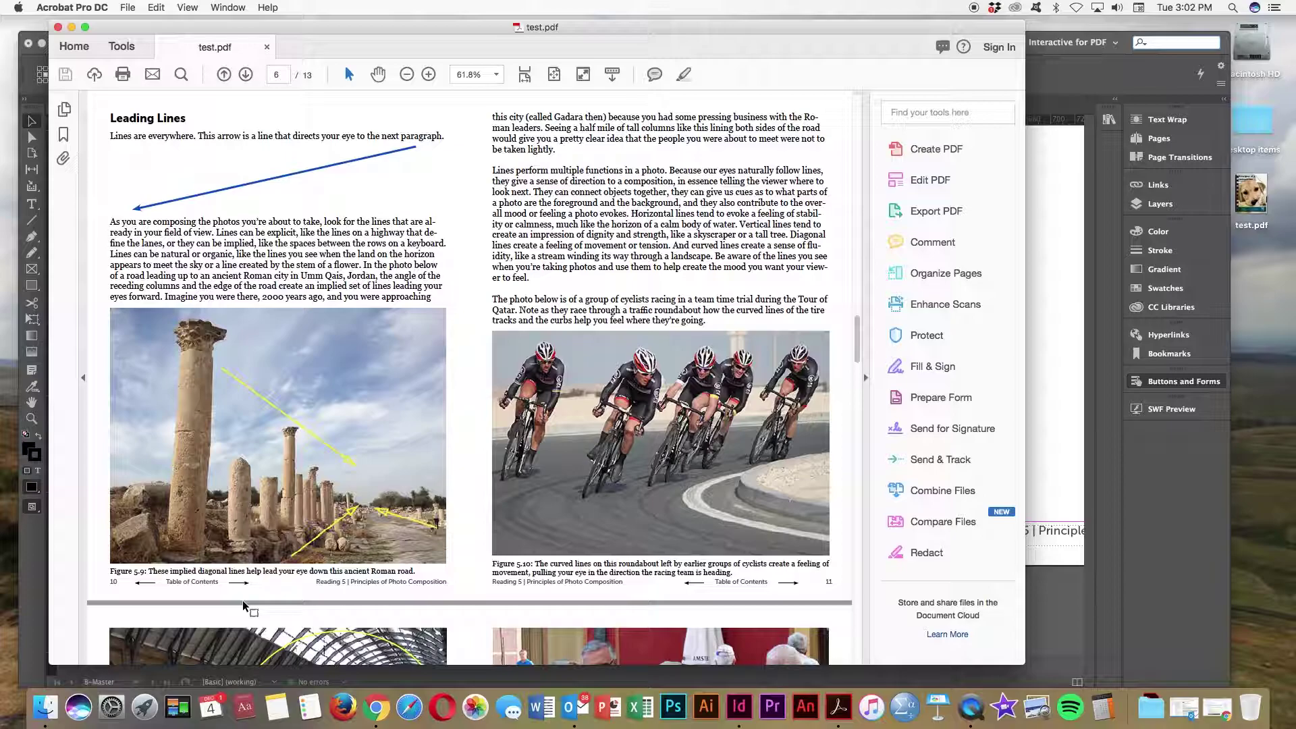
{"action": "left_click", "coordinate": [141, 584]}
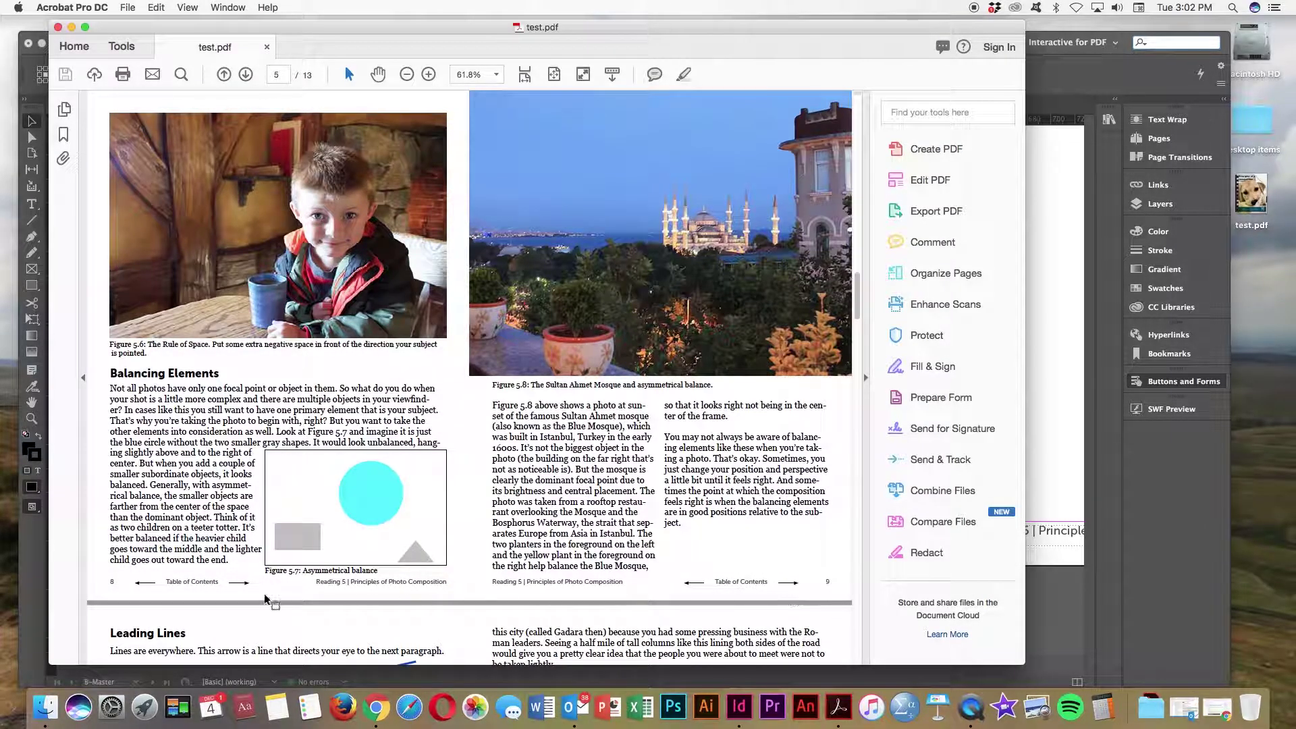
{"action": "left_click", "coordinate": [242, 583]}
{"action": "left_click", "coordinate": [143, 585]}
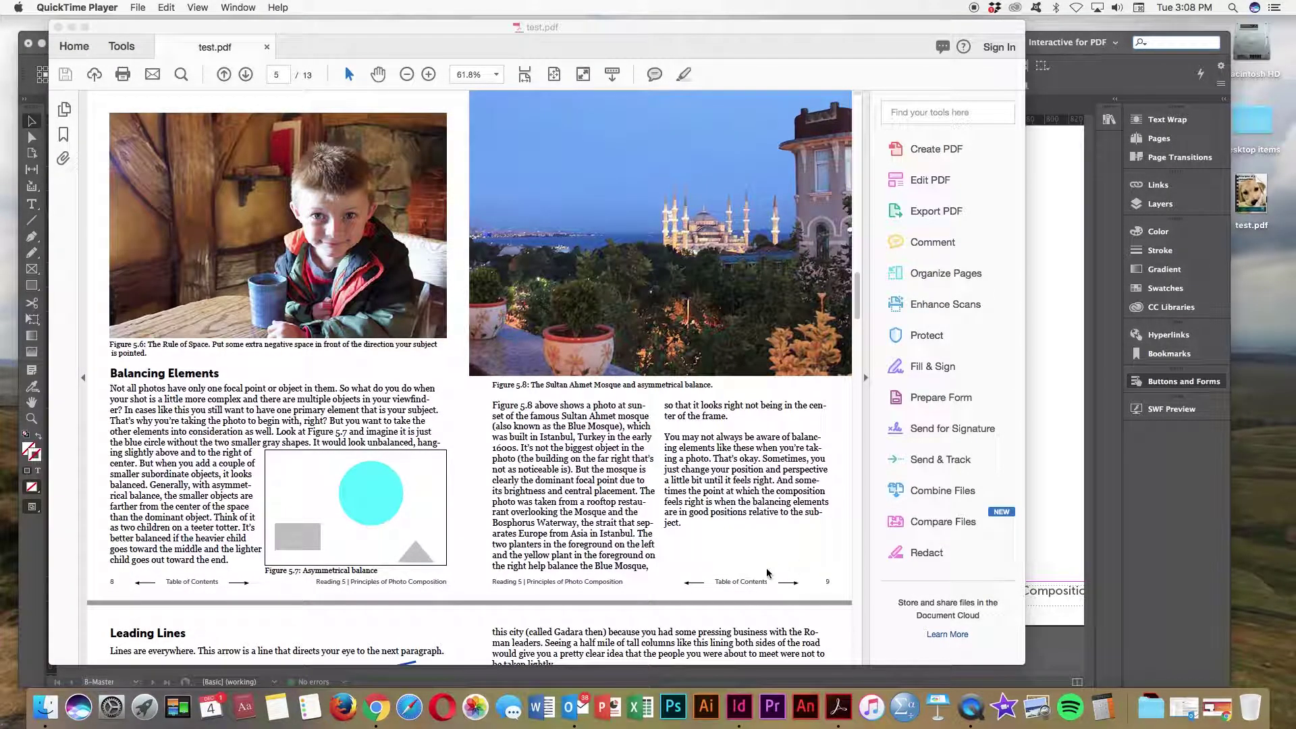
{"action": "left_click", "coordinate": [763, 568]}
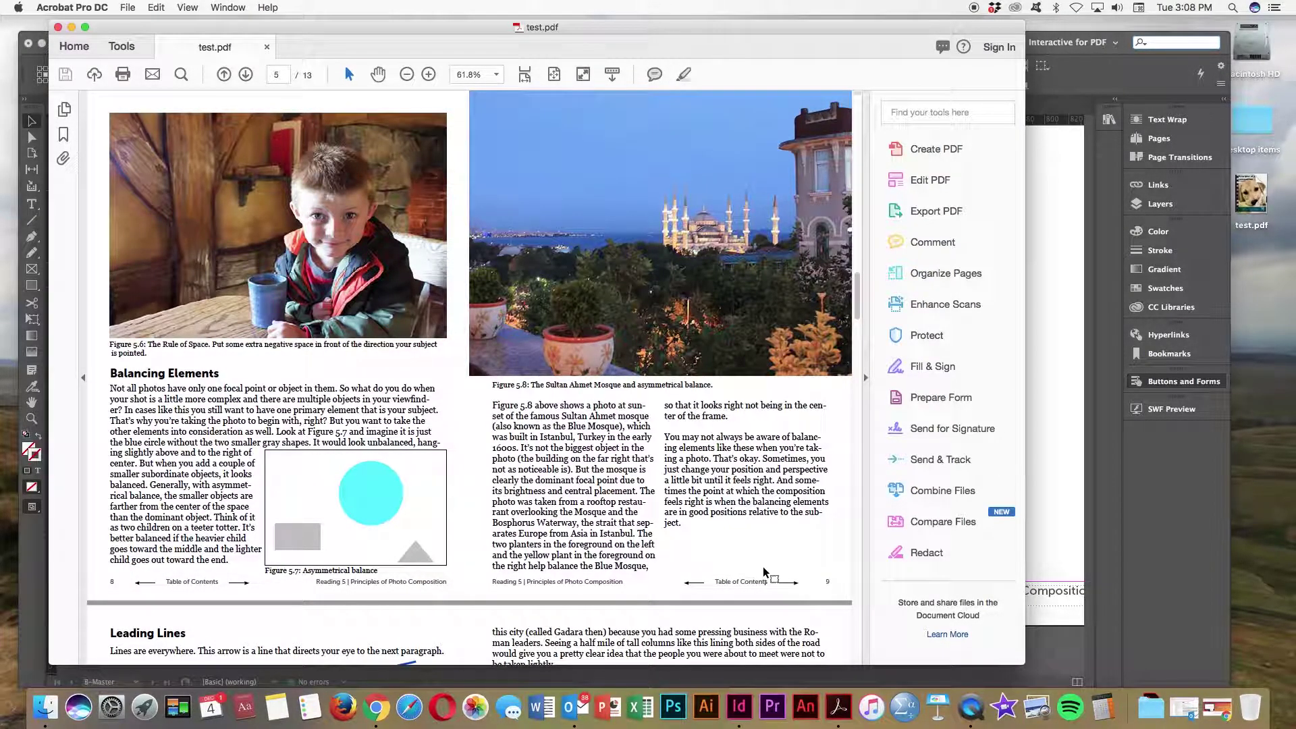
{"action": "key", "text": "super+w"}
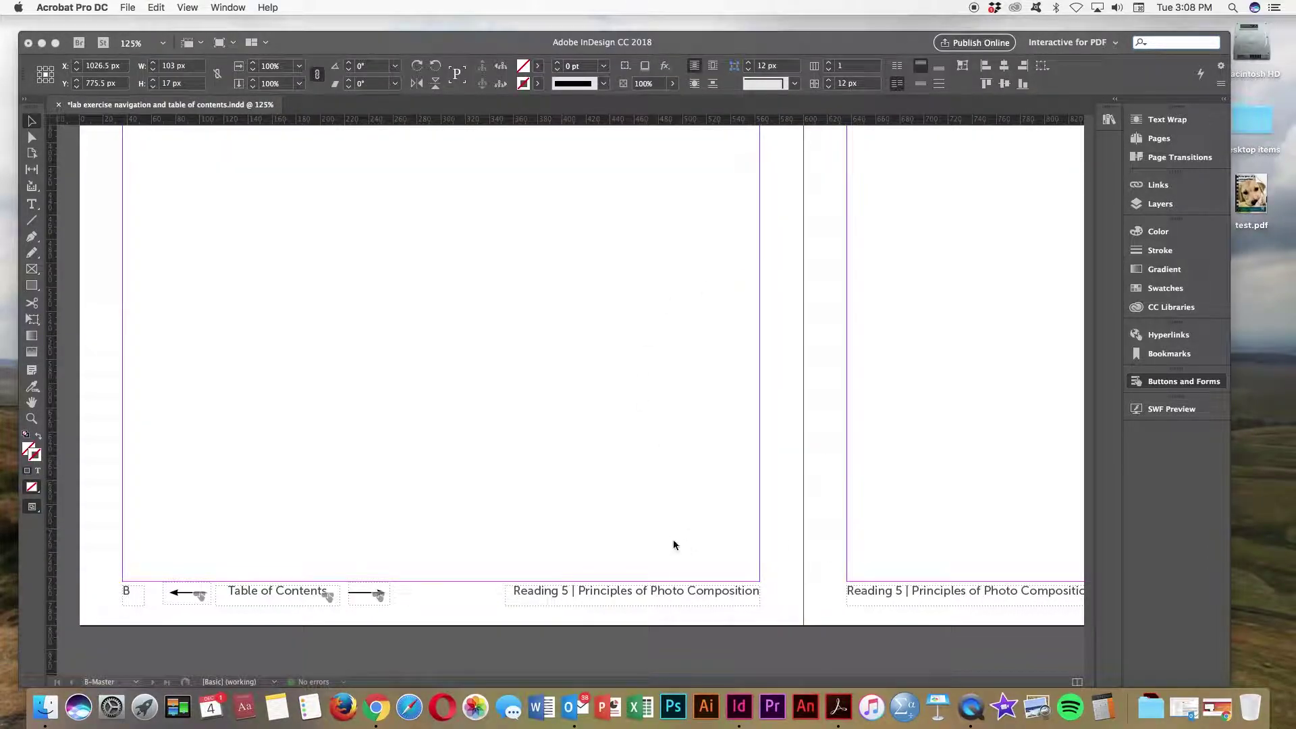
Step: On the B-Master, delete the right page's old footer arrows and Table of Contents frame
{"action": "left_click", "coordinate": [665, 562]}
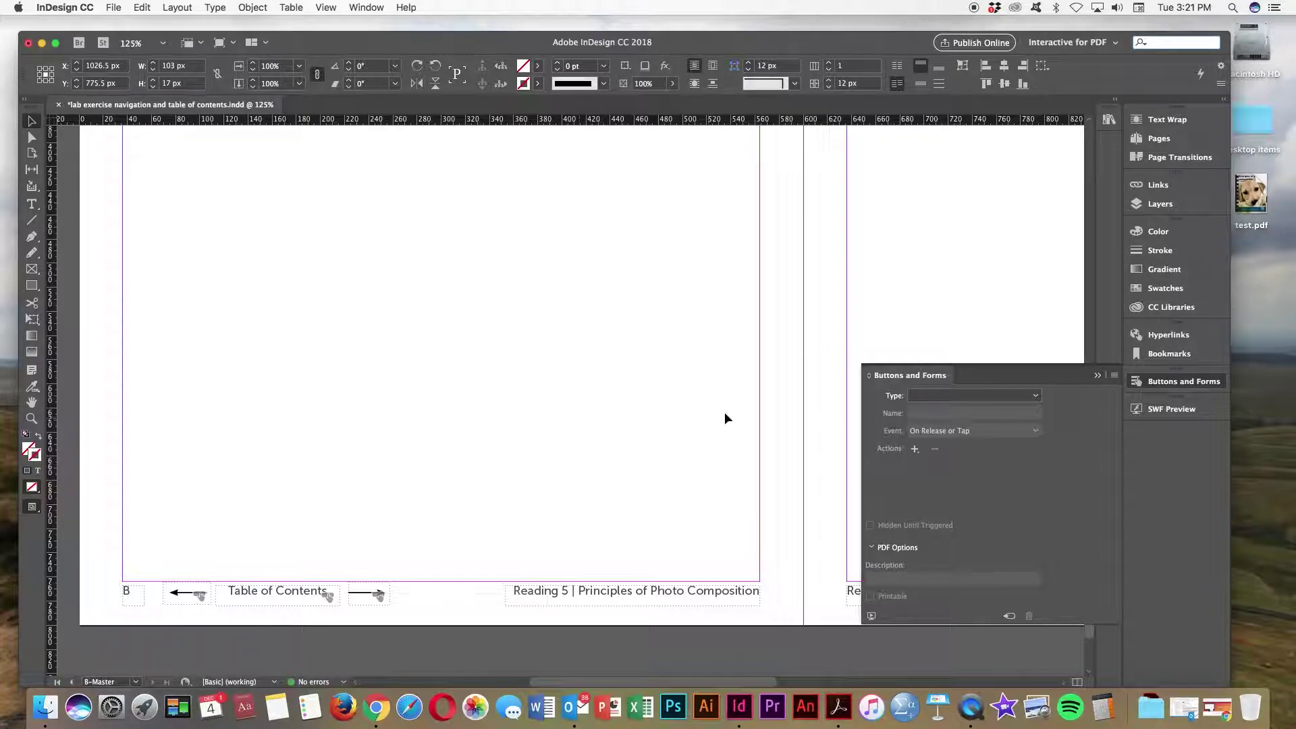
{"action": "left_click", "coordinate": [1097, 376]}
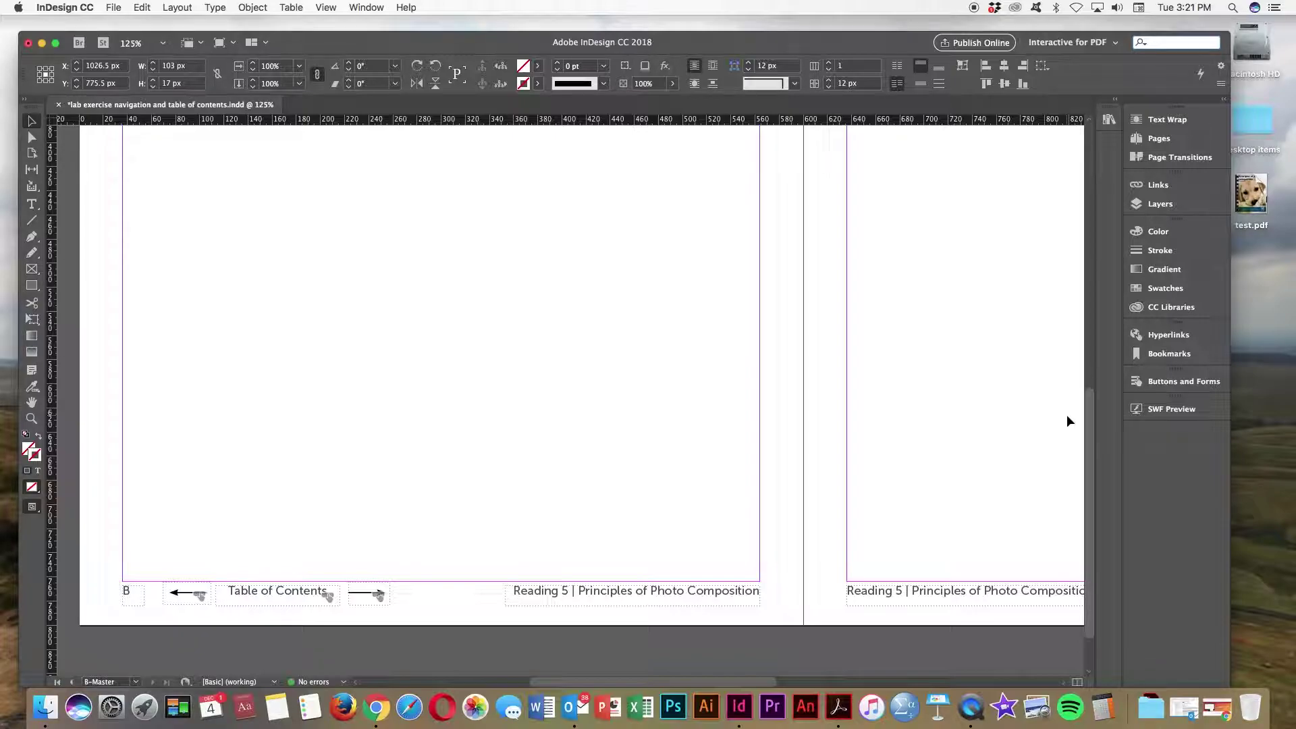
{"action": "key", "text": "super+0"}
{"action": "scroll", "coordinate": [1014, 439], "scroll_direction": "right", "scroll_amount": 5}
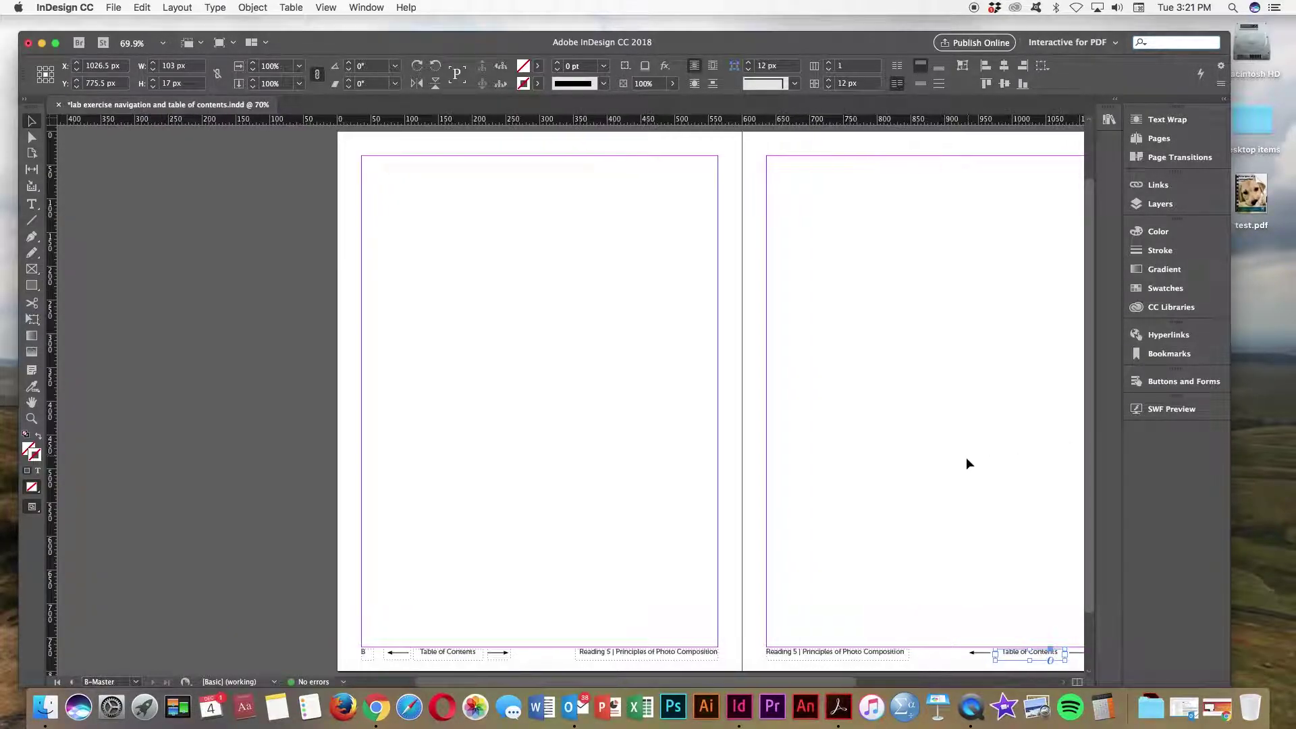
{"action": "left_click", "coordinate": [956, 577]}
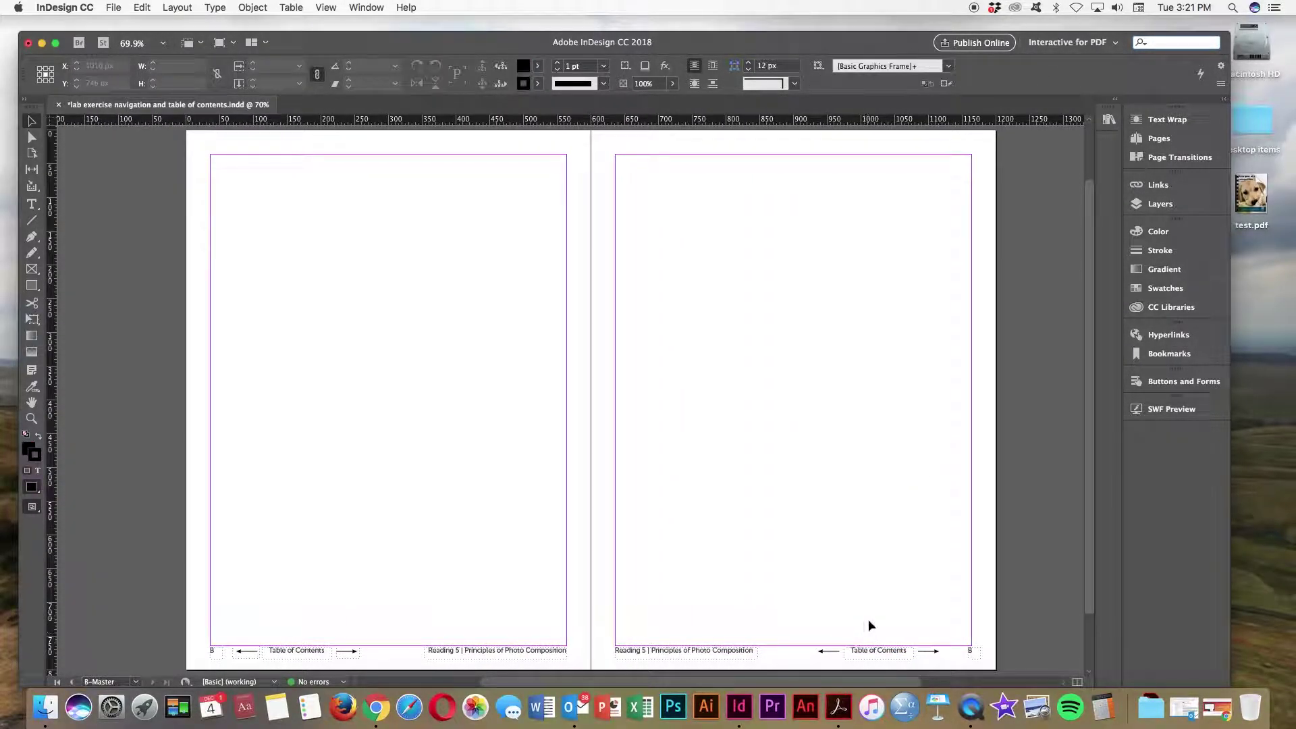
{"action": "left_click", "coordinate": [814, 646]}
{"action": "left_click_drag", "start_coordinate": [812, 646], "coordinate": [955, 666]}
{"action": "key", "text": "Delete"}
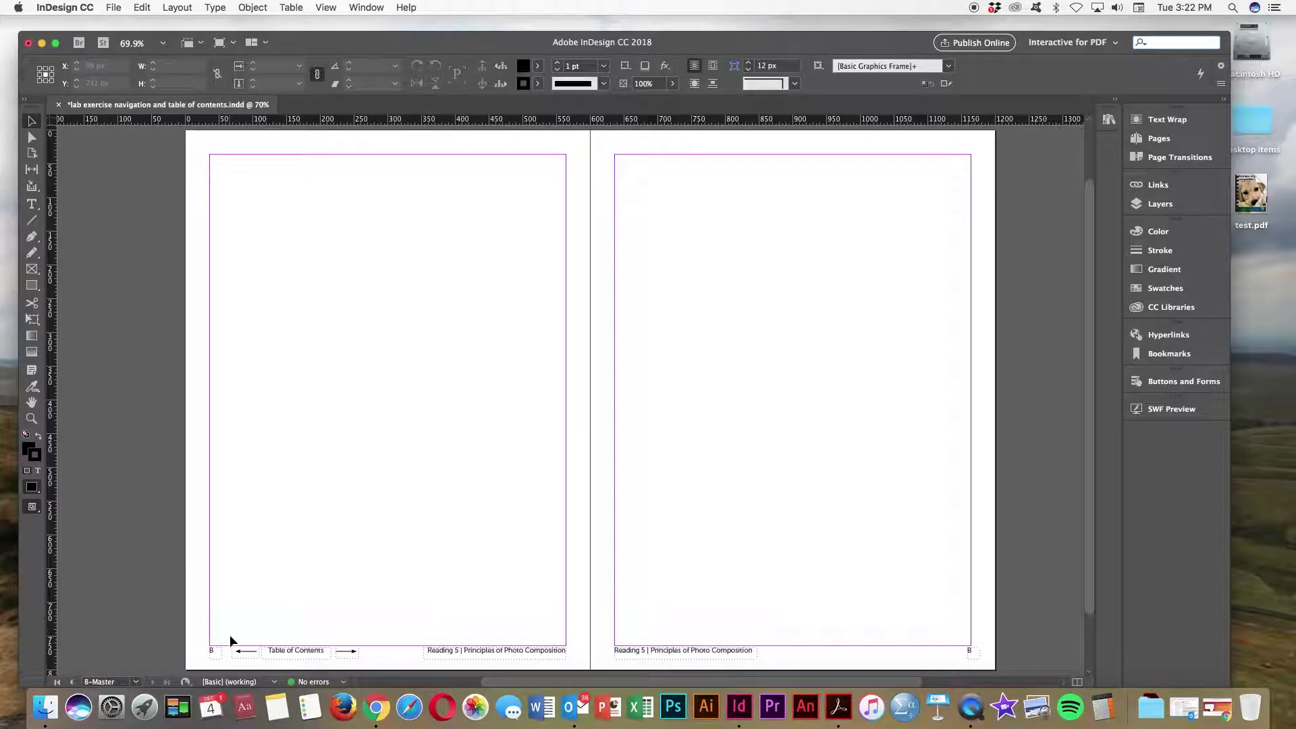
Step: Paste a copy of the left footer navigation group into the right page footer, nudged down
{"action": "left_click_drag", "start_coordinate": [230, 635], "coordinate": [370, 668]}
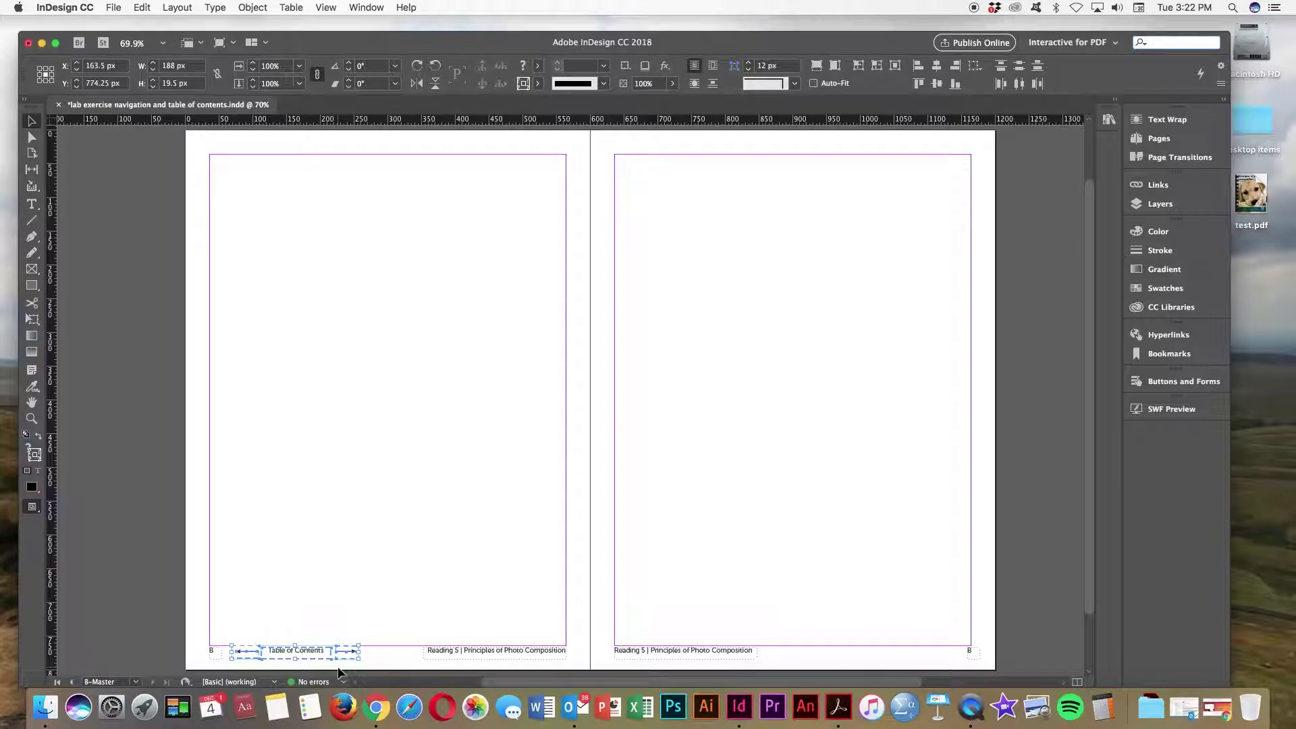
{"action": "key", "text": "ctrl+v"}
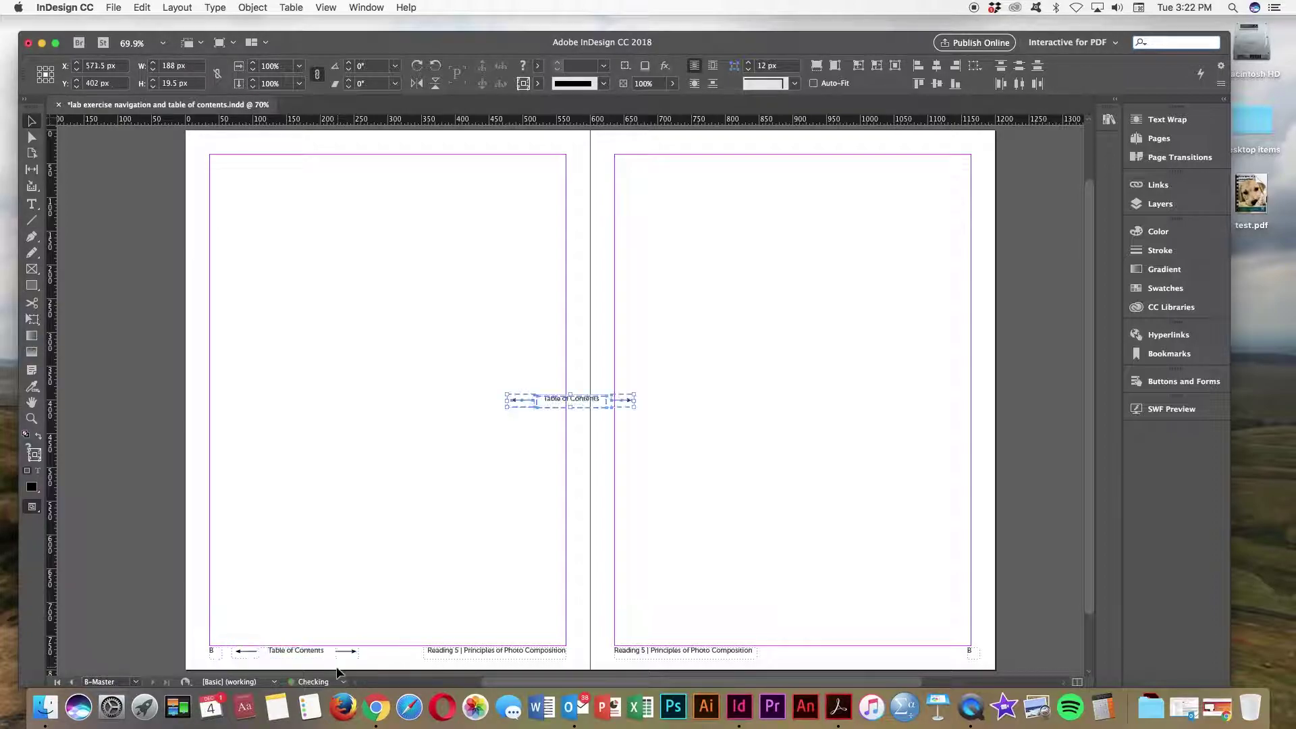
{"action": "left_click_drag", "start_coordinate": [571, 398], "coordinate": [892, 661]}
{"action": "key", "text": "Down"}
{"action": "key", "text": "Down"}
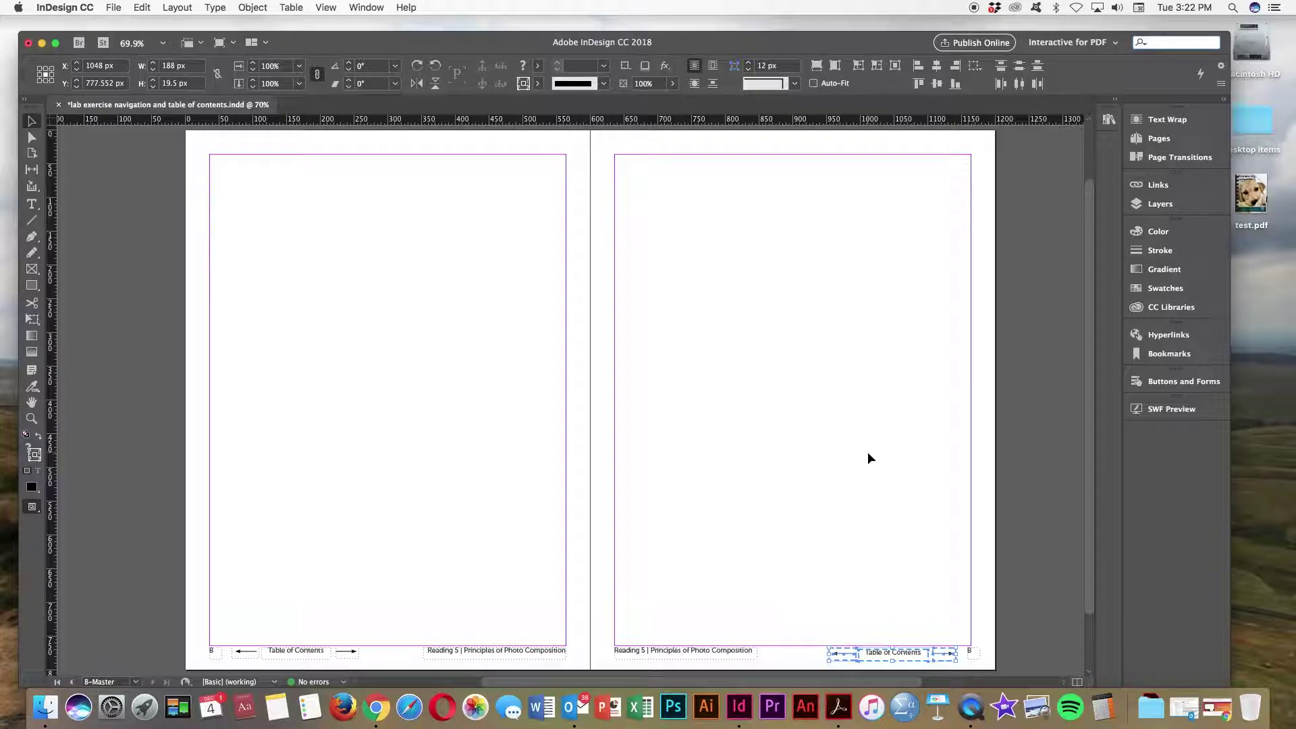
Step: Go to page 2 and select the Principles of Composition heading
{"action": "left_click", "coordinate": [868, 452]}
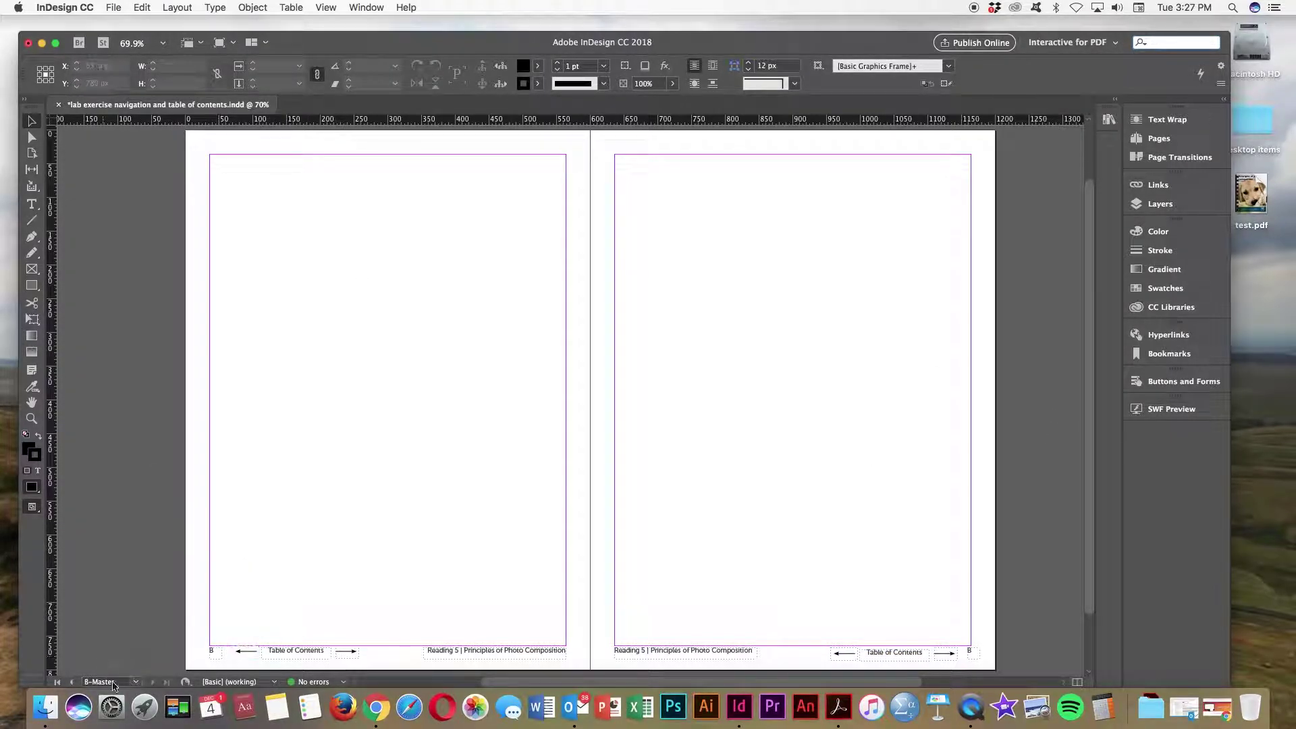
{"action": "left_click", "coordinate": [135, 682]}
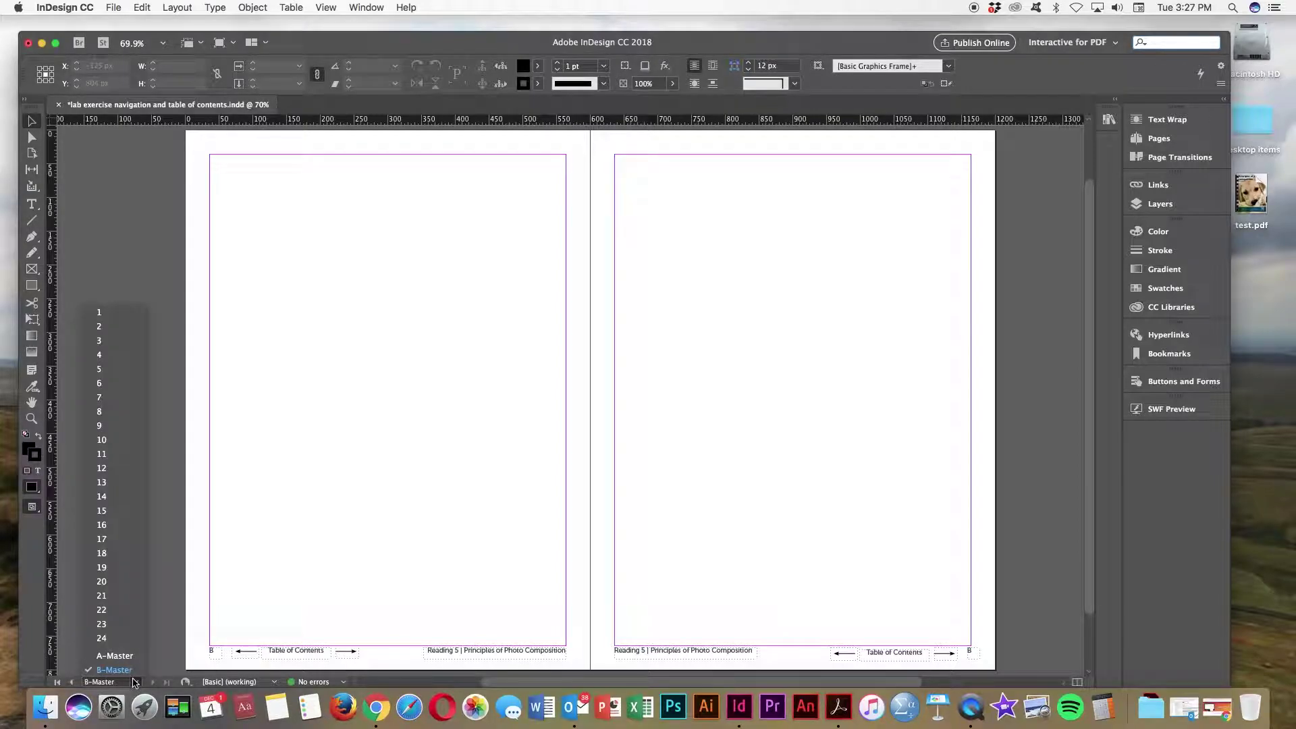
{"action": "left_click", "coordinate": [103, 326]}
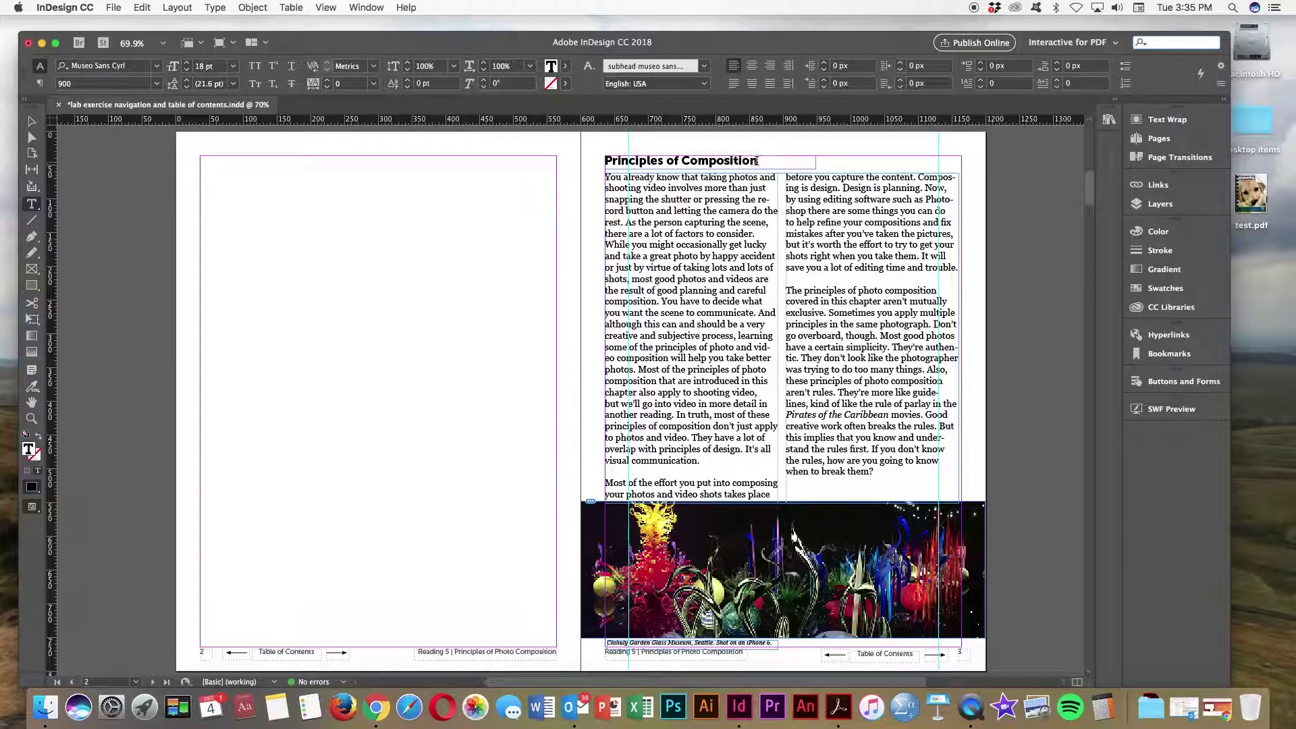
{"action": "left_click_drag", "start_coordinate": [756, 161], "coordinate": [608, 161]}
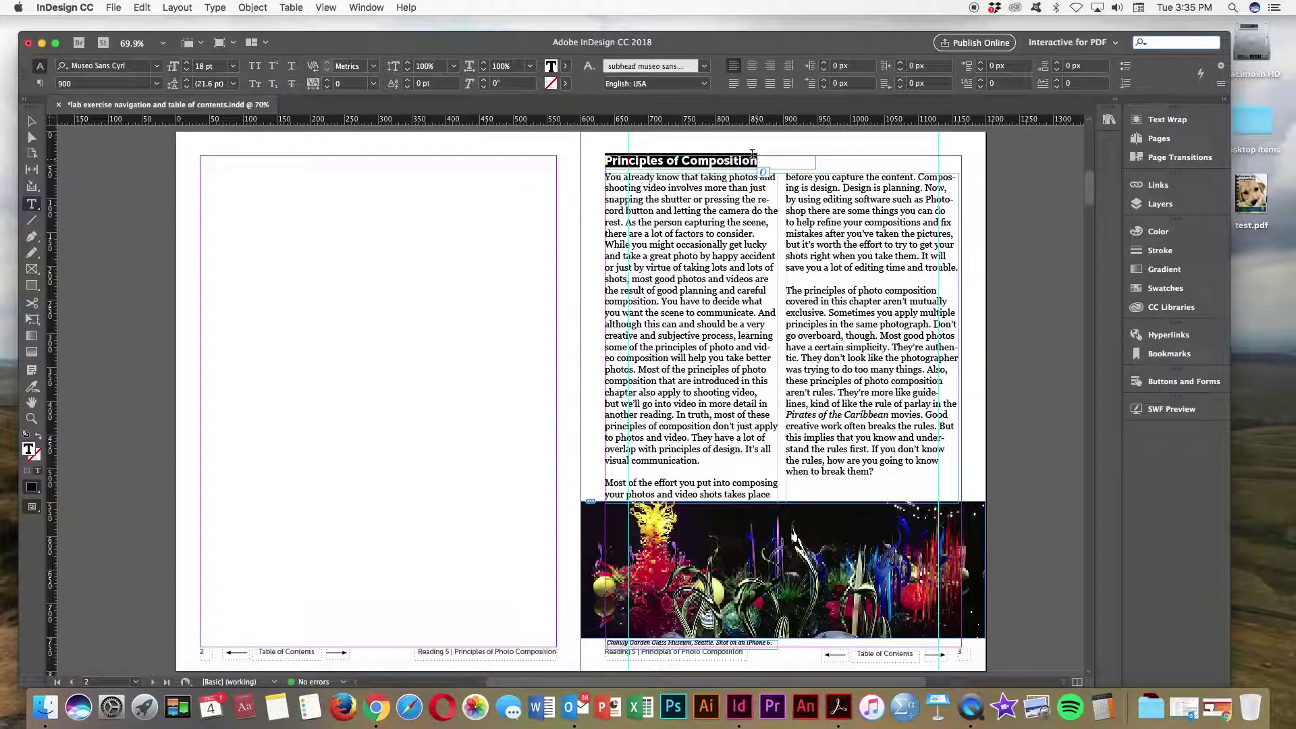
{"action": "left_click", "coordinate": [801, 162]}
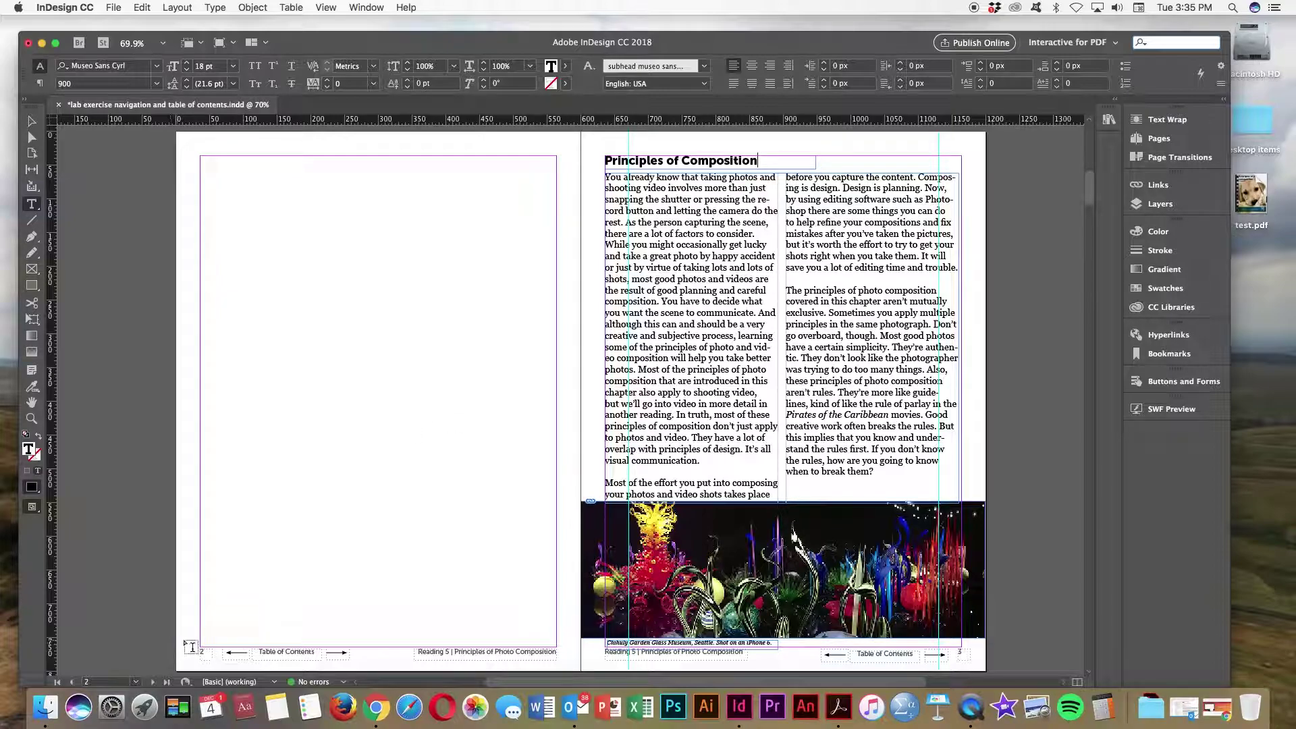
Step: Step through spreads 4–5 and 6–7, selecting the Rule of Thirds and Rule of Gaze headings
{"action": "left_click", "coordinate": [154, 682]}
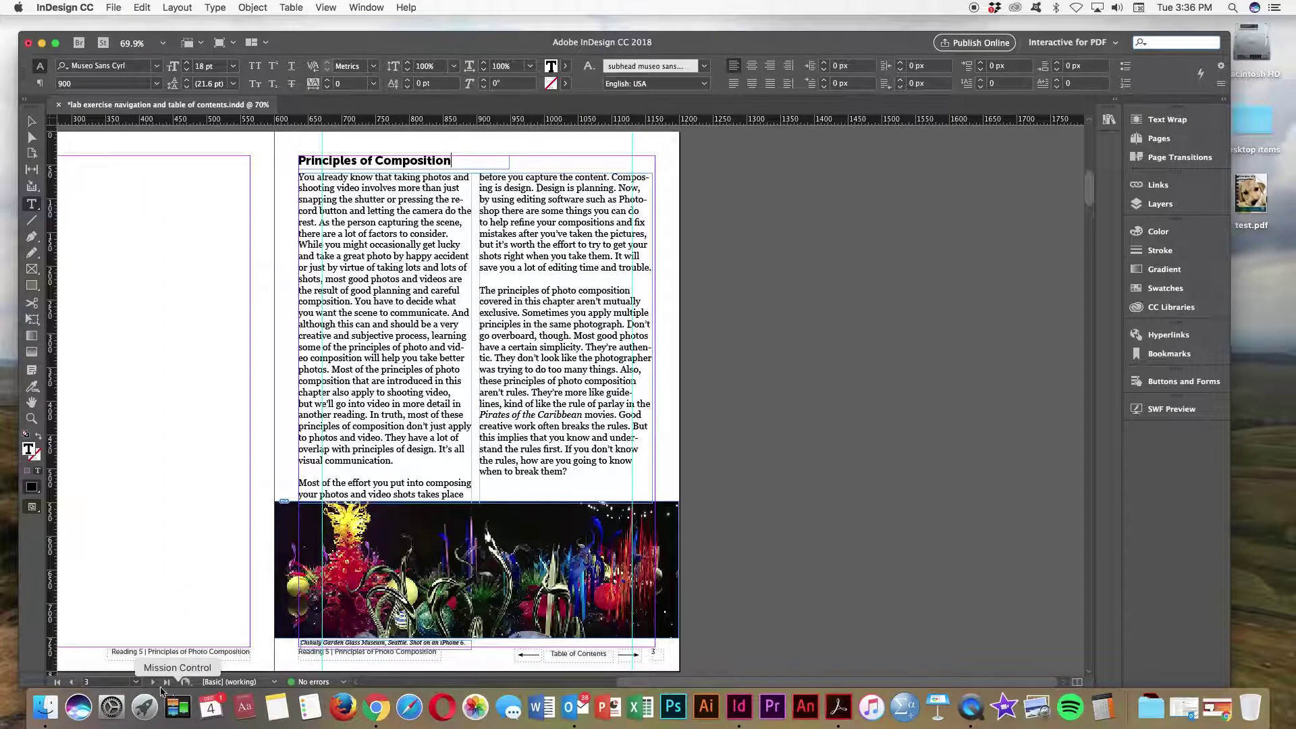
{"action": "left_click", "coordinate": [154, 683]}
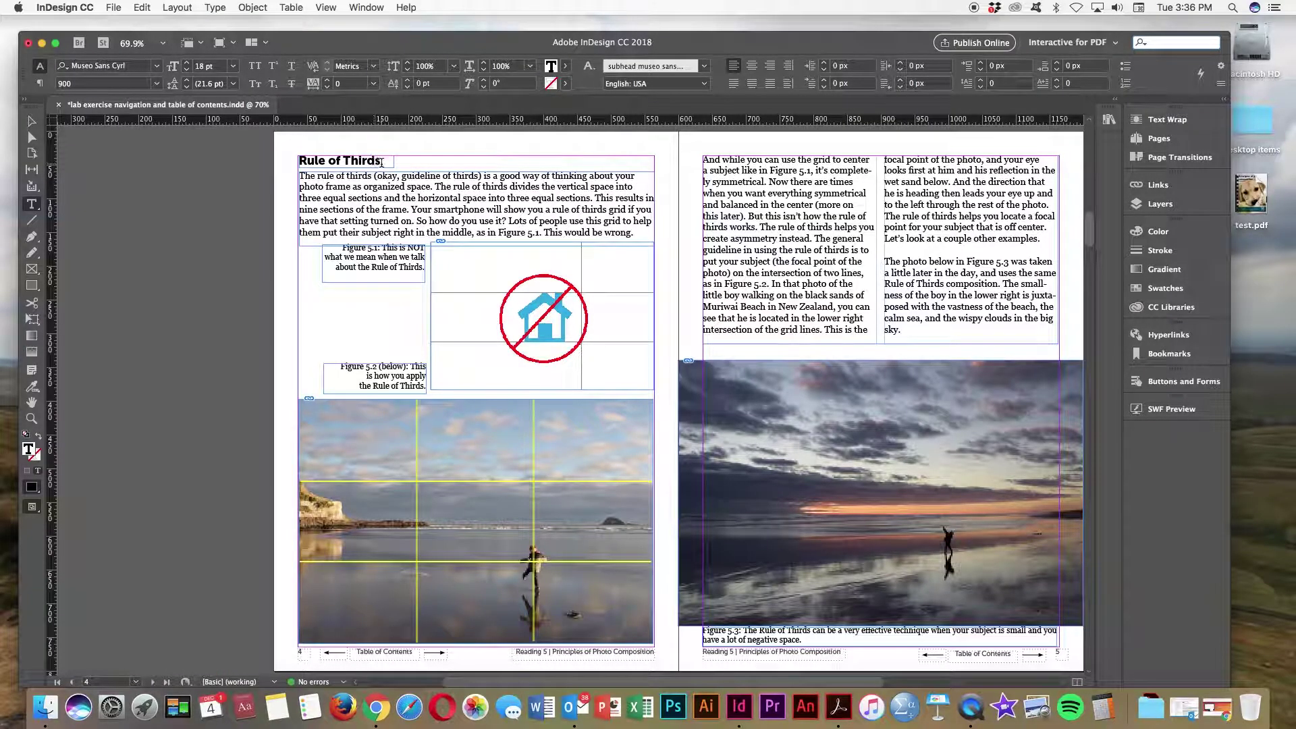
{"action": "left_click_drag", "start_coordinate": [381, 160], "coordinate": [302, 160]}
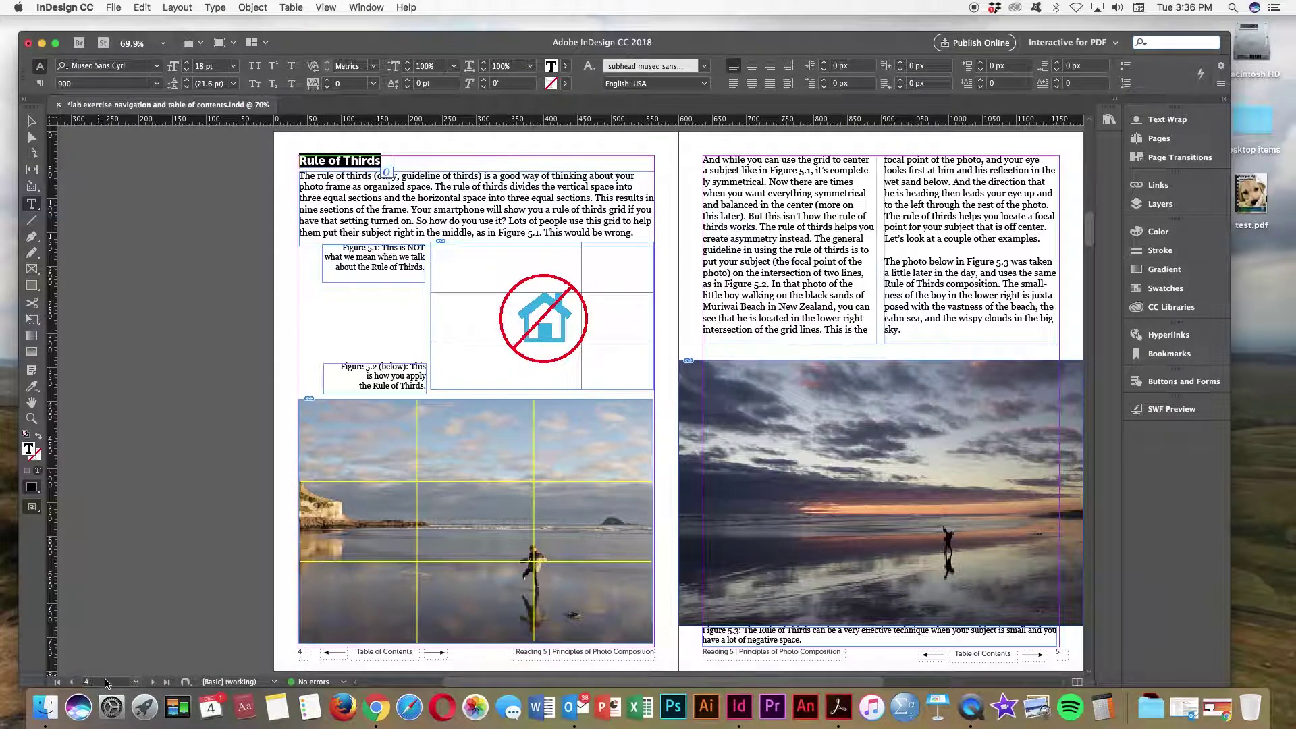
{"action": "left_click", "coordinate": [153, 682]}
{"action": "left_click", "coordinate": [153, 682]}
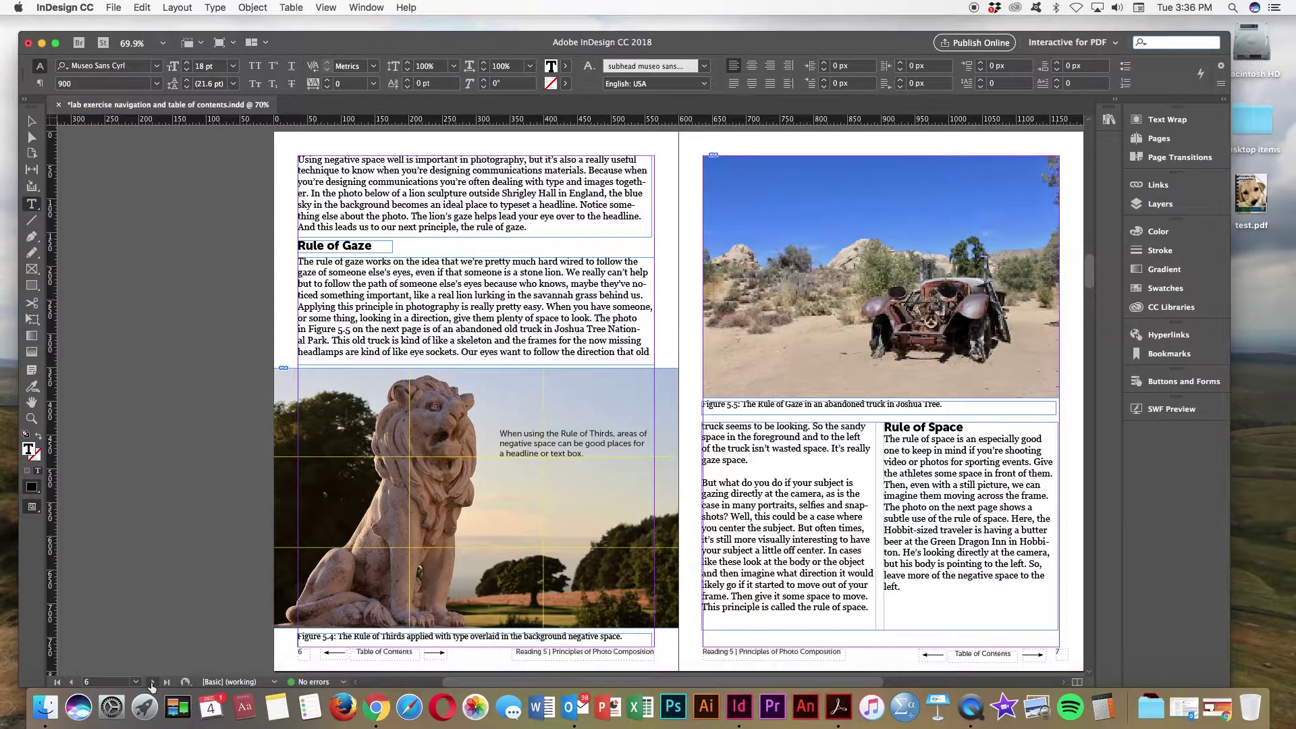
{"action": "left_click_drag", "start_coordinate": [377, 246], "coordinate": [298, 246]}
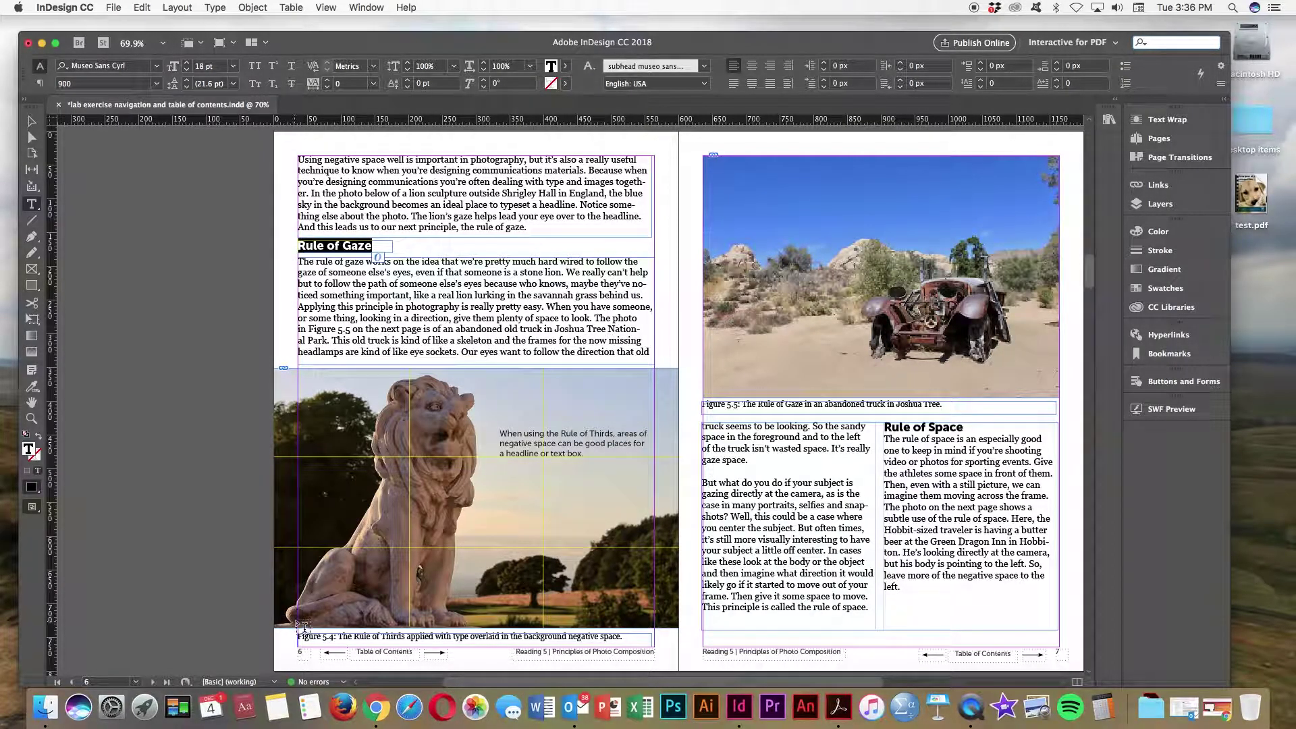
{"action": "left_click", "coordinate": [152, 682]}
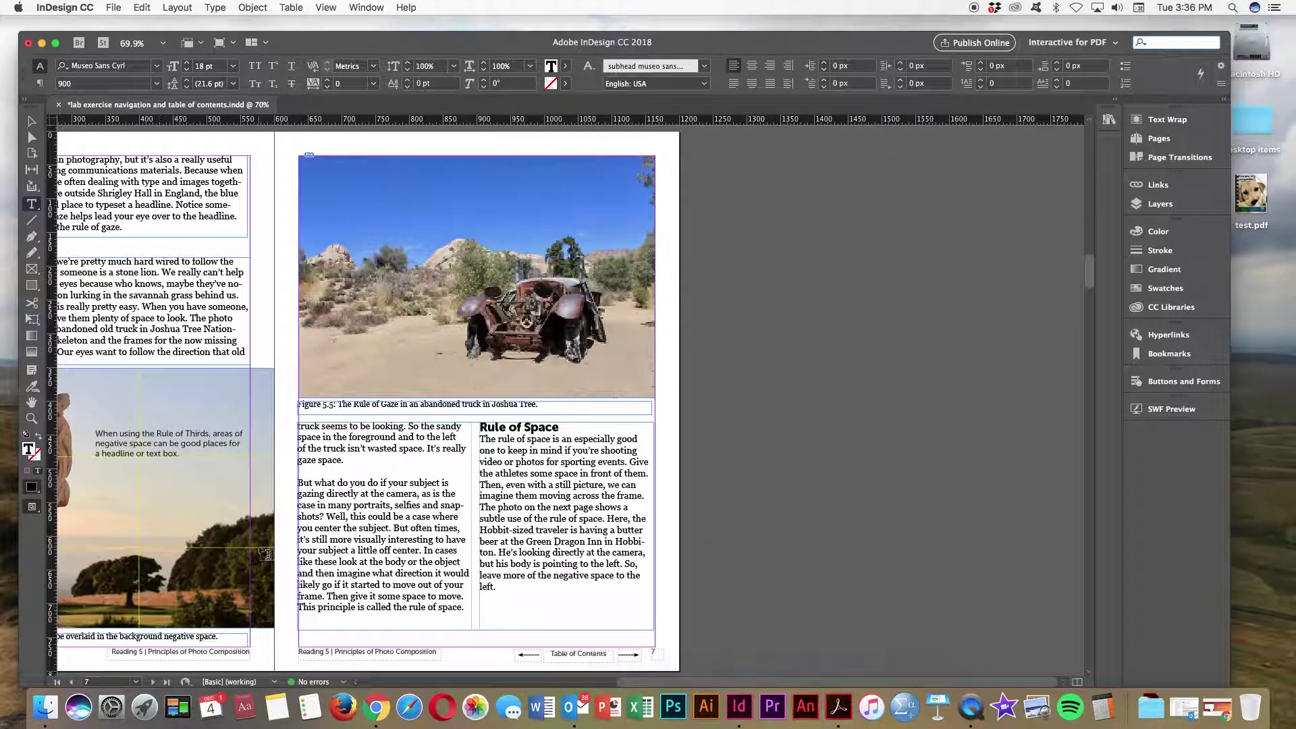
{"action": "left_click", "coordinate": [71, 683]}
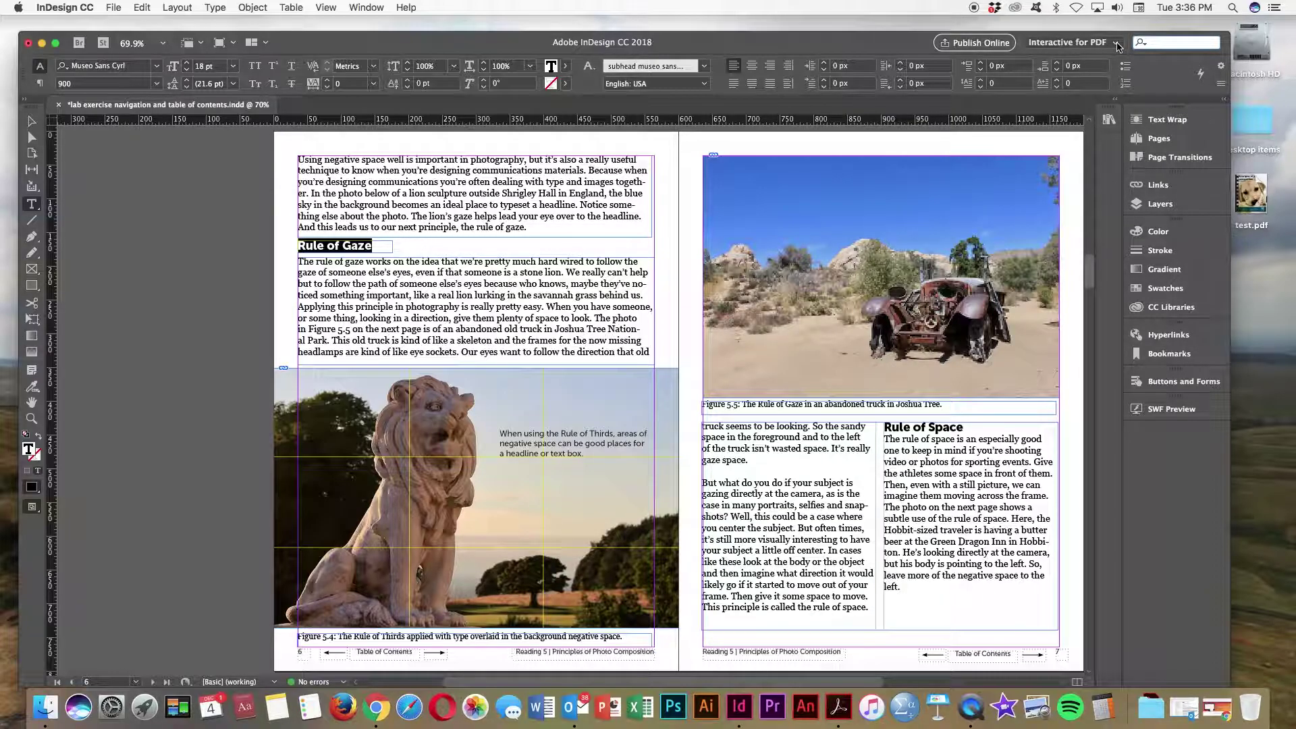
Step: Switch to the Advanced workspace and show the Paragraph Styles panel
{"action": "left_click", "coordinate": [1117, 45]}
{"action": "left_click", "coordinate": [1095, 46]}
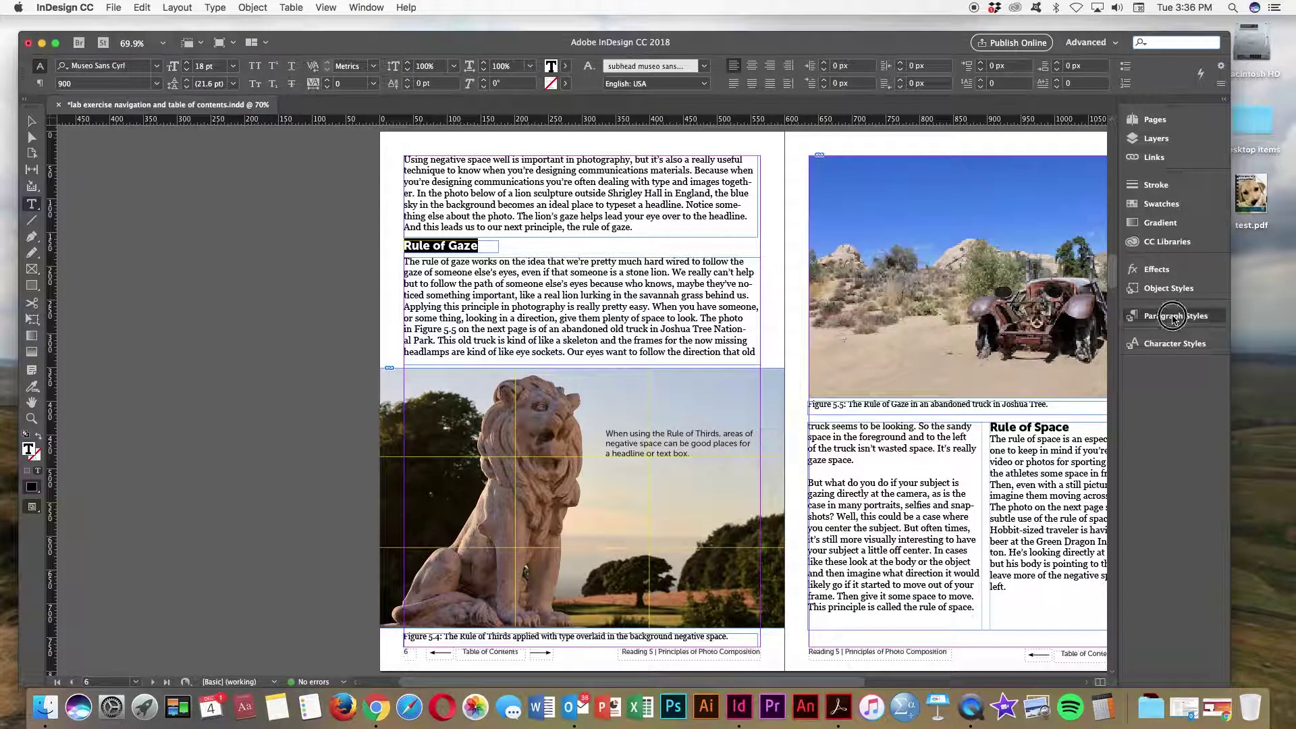
{"action": "left_click", "coordinate": [1175, 316]}
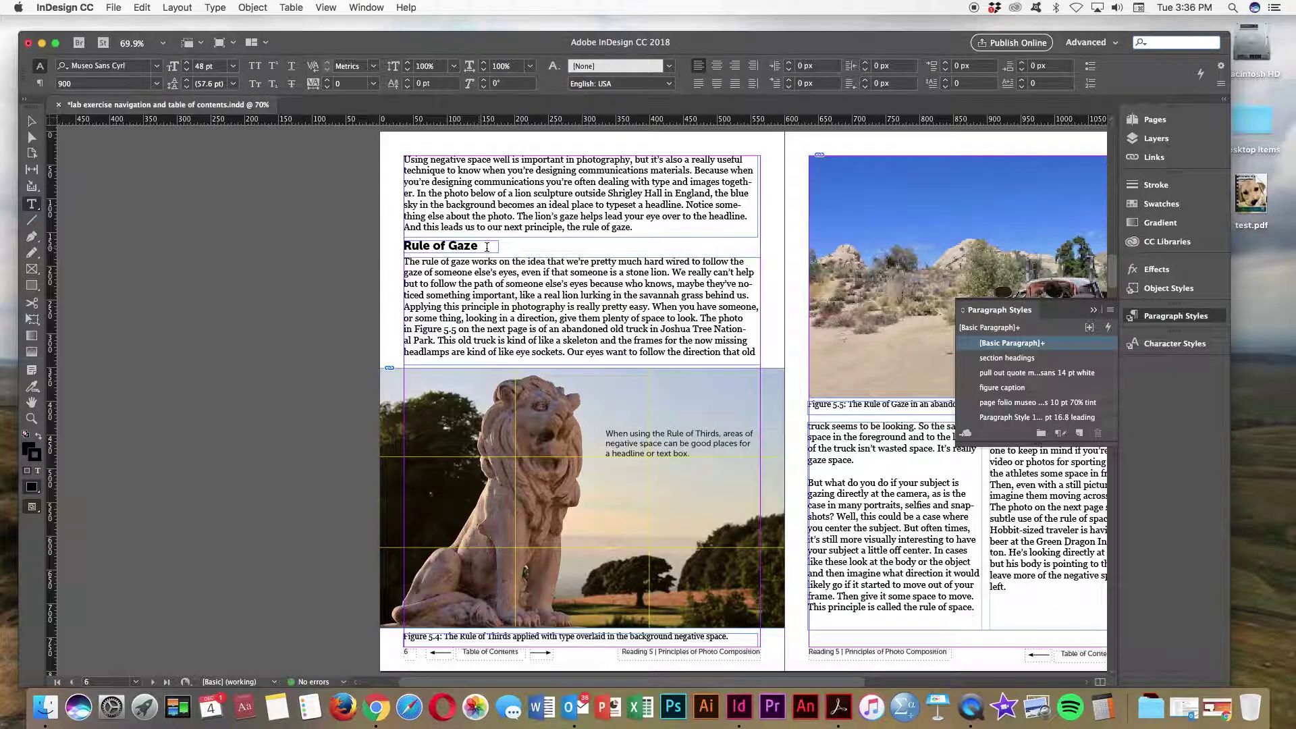
{"action": "left_click", "coordinate": [365, 242]}
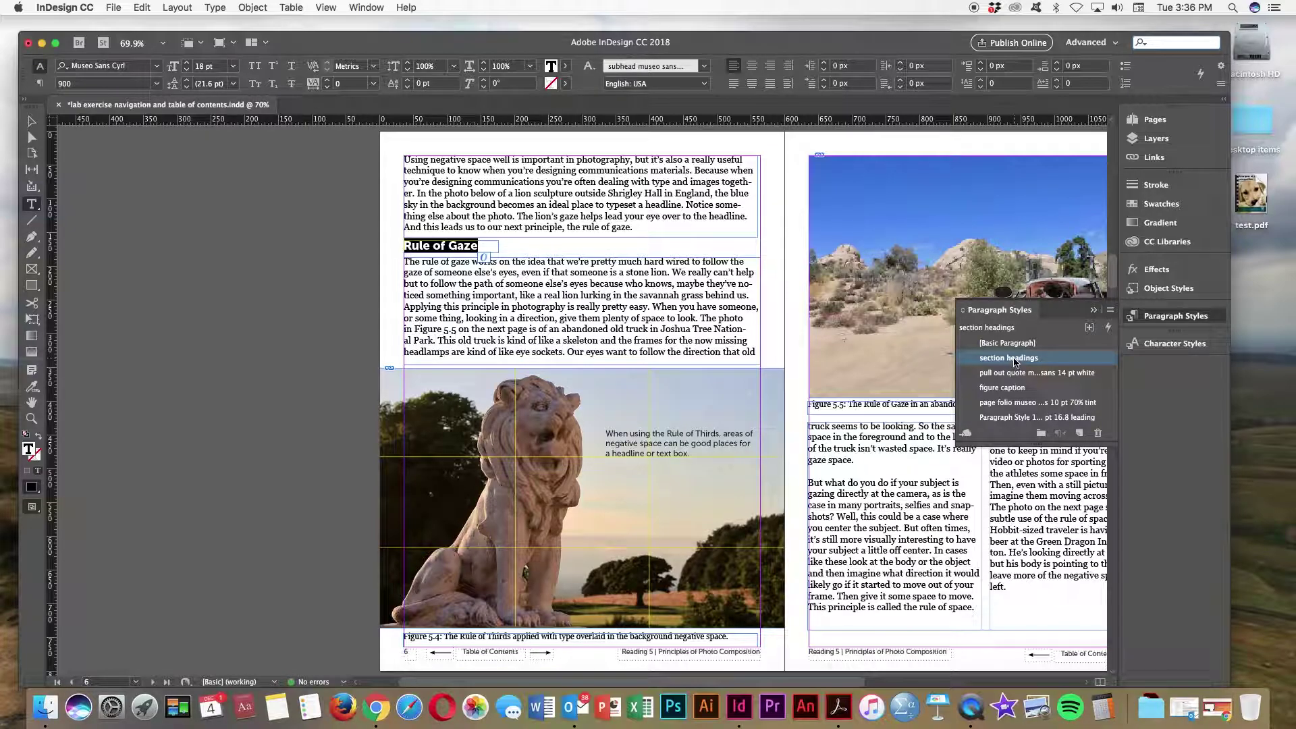
Step: Review the section headings paragraph style options, keep them, and collapse the Paragraph Styles panel
{"action": "double_click", "coordinate": [1013, 358]}
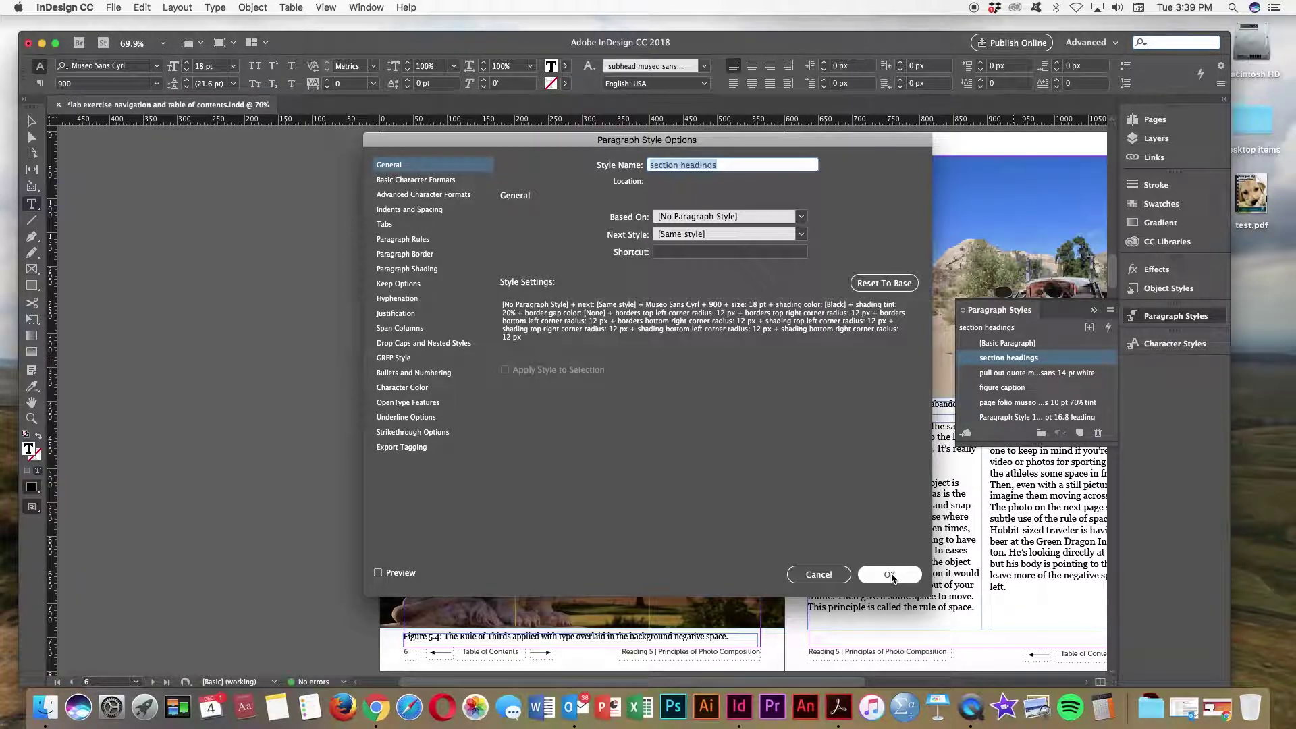
{"action": "left_click", "coordinate": [890, 575]}
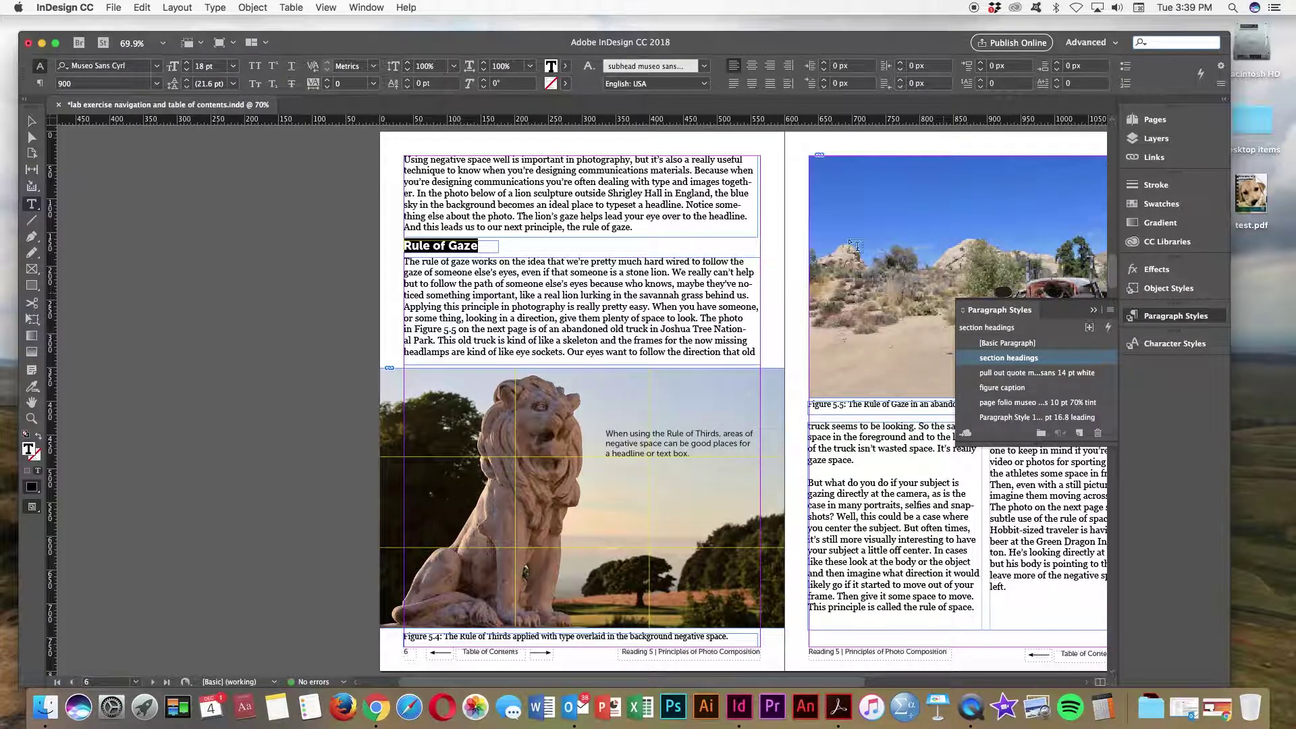
{"action": "left_click", "coordinate": [848, 290]}
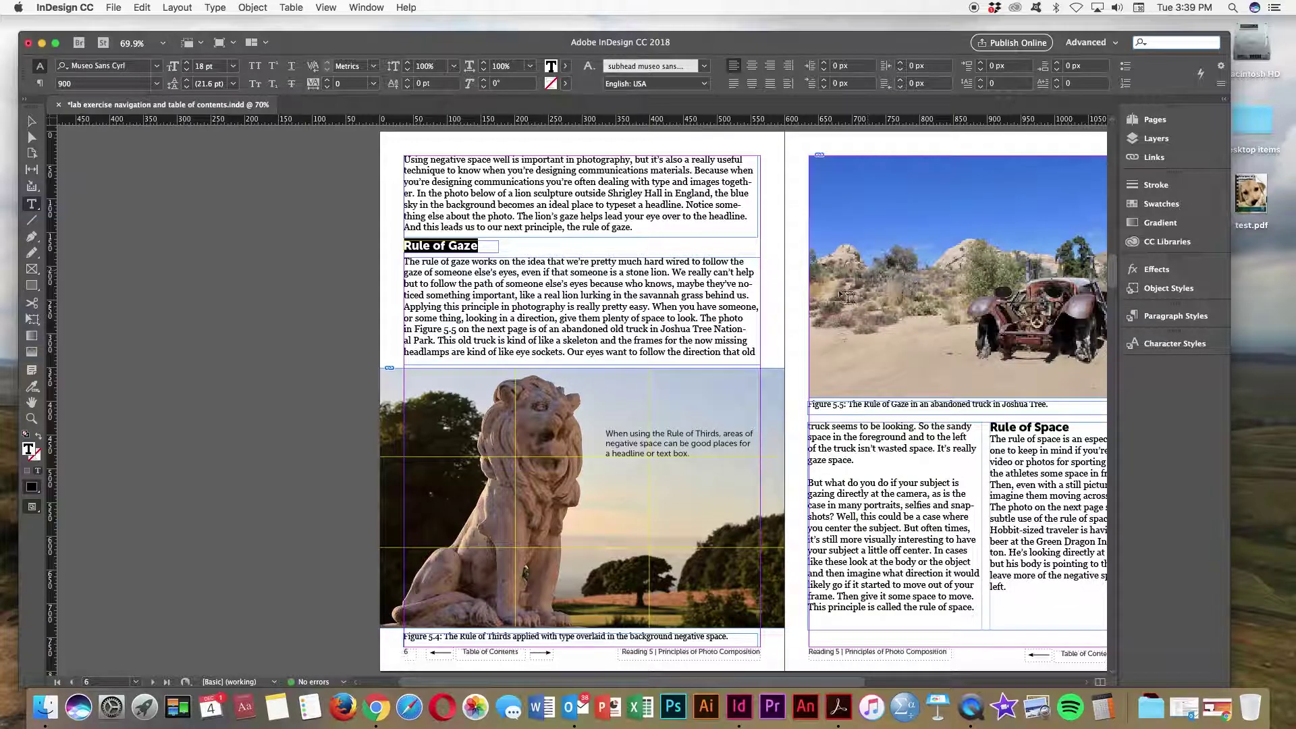
{"action": "scroll", "coordinate": [849, 297], "scroll_direction": "right", "scroll_amount": 5}
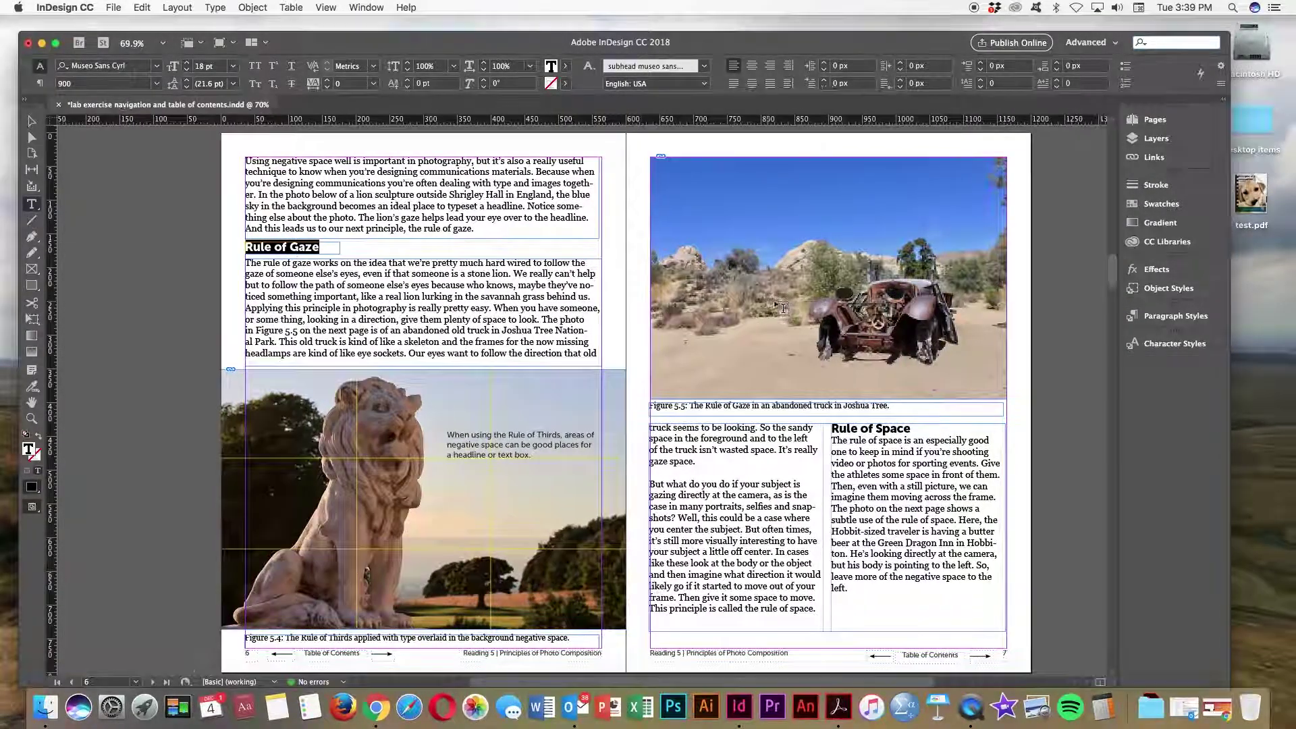
{"action": "scroll", "coordinate": [784, 308], "scroll_direction": "right", "scroll_amount": 3}
Step: Generate a table of contents via Layout > Table of Contents, including the section headings style
{"action": "left_click", "coordinate": [174, 9]}
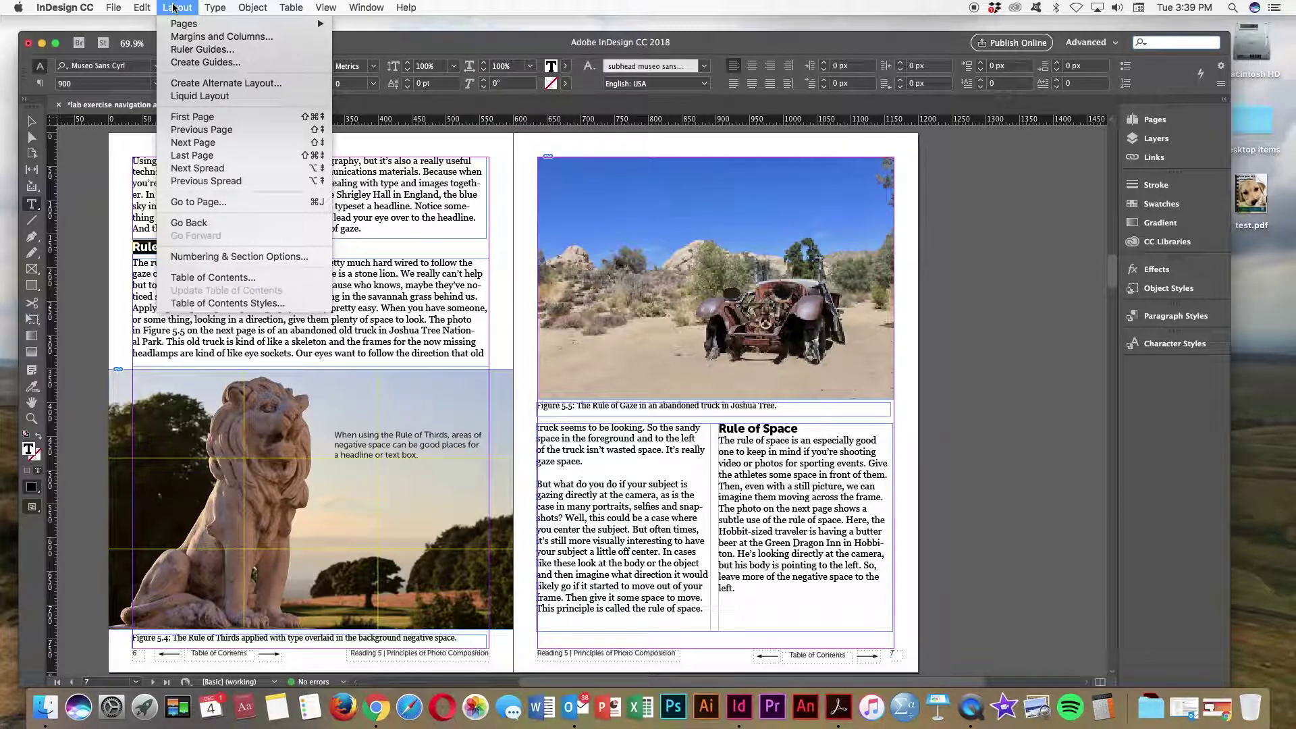
{"action": "left_click", "coordinate": [206, 278]}
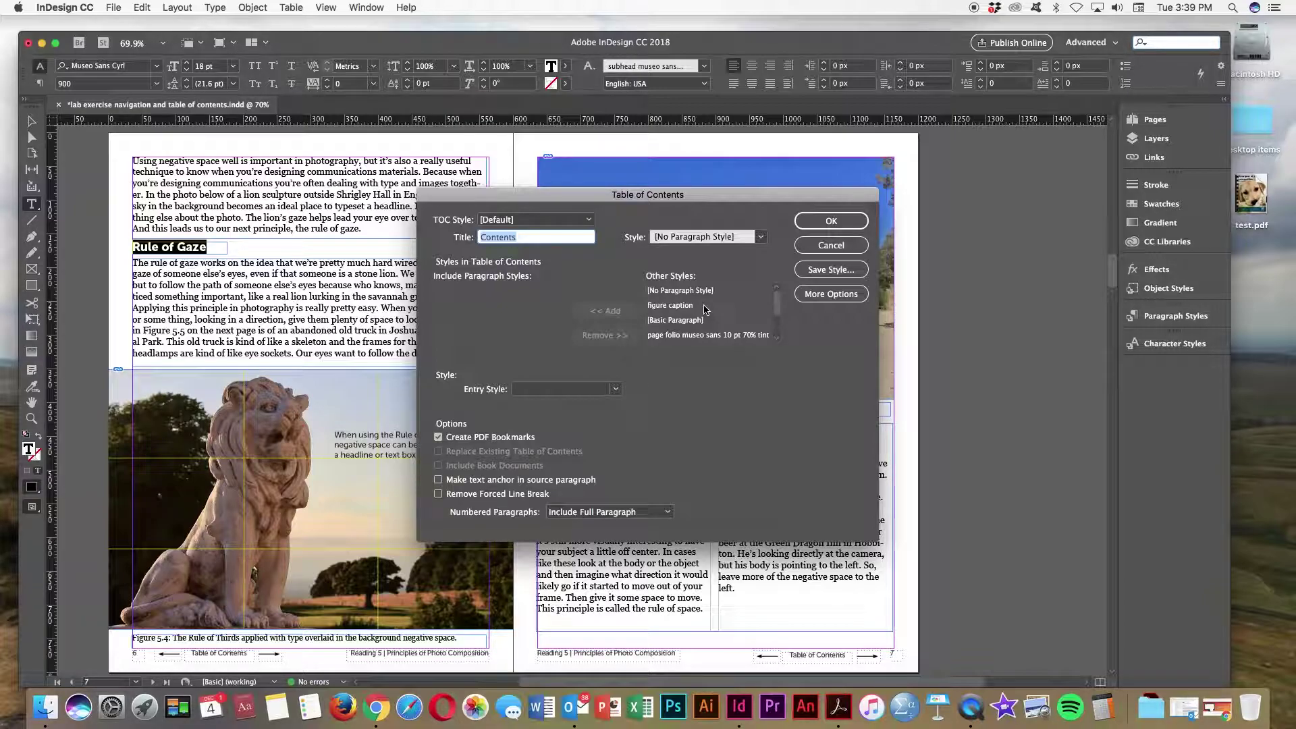
{"action": "left_click_drag", "start_coordinate": [779, 307], "coordinate": [777, 331]}
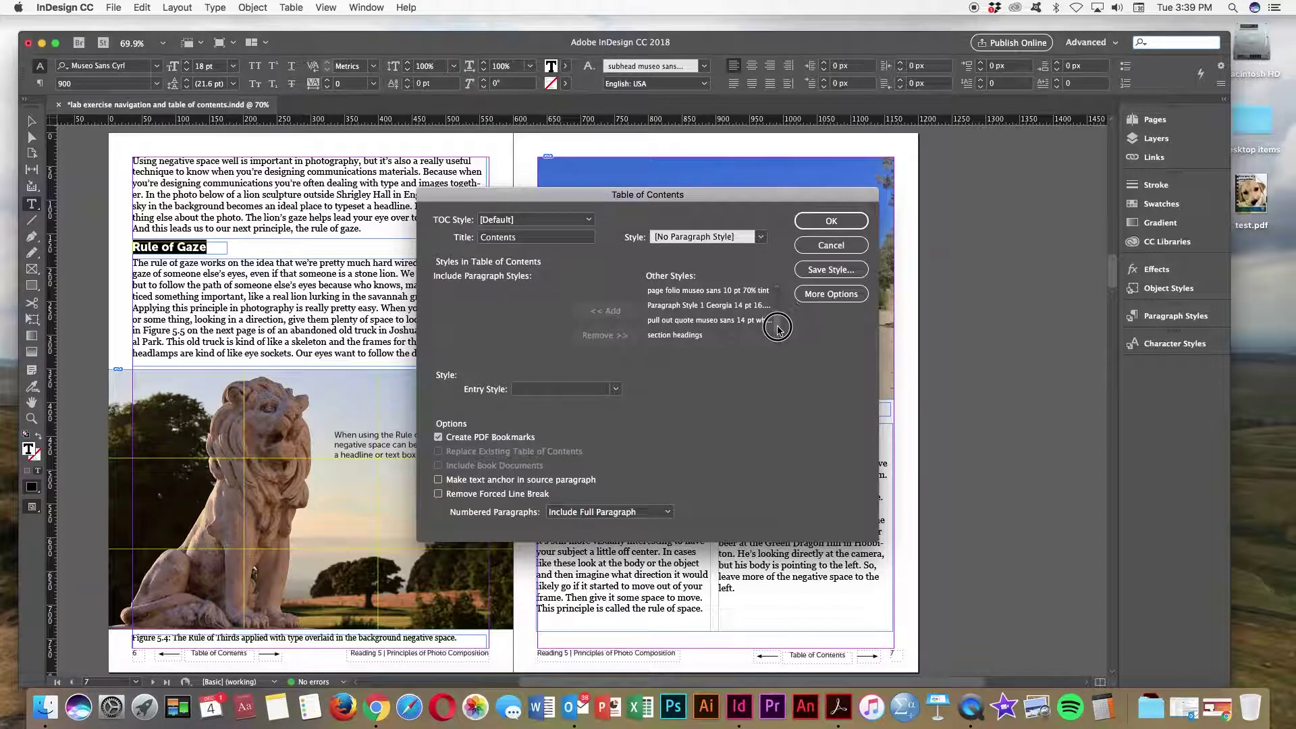
{"action": "left_click", "coordinate": [696, 338]}
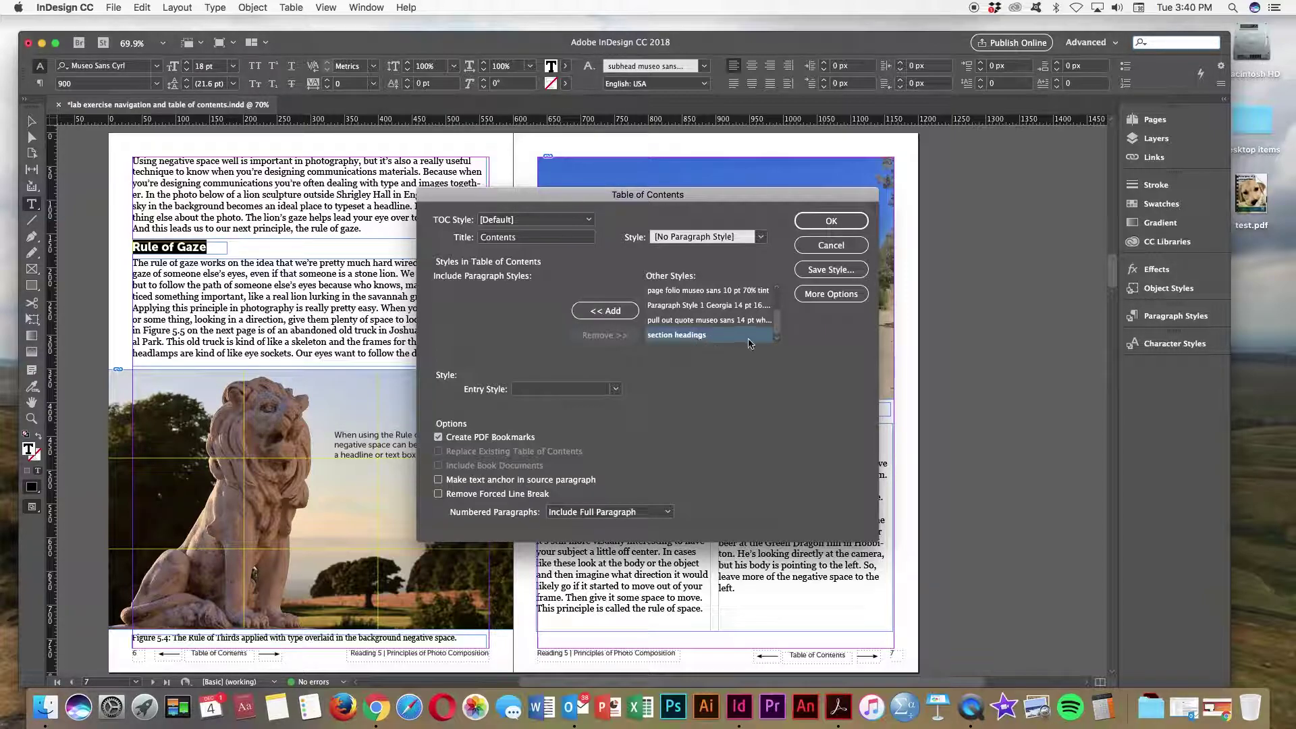
{"action": "left_click", "coordinate": [609, 312]}
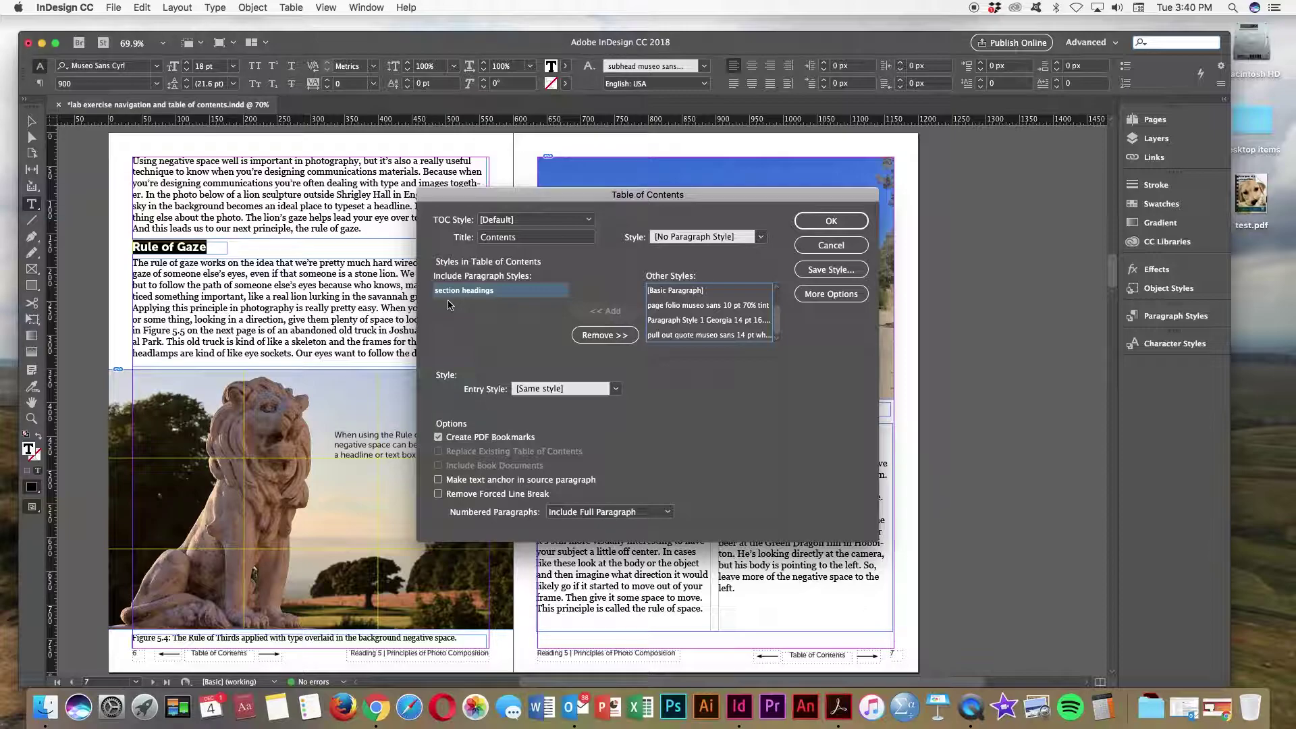
{"action": "left_click", "coordinate": [830, 223]}
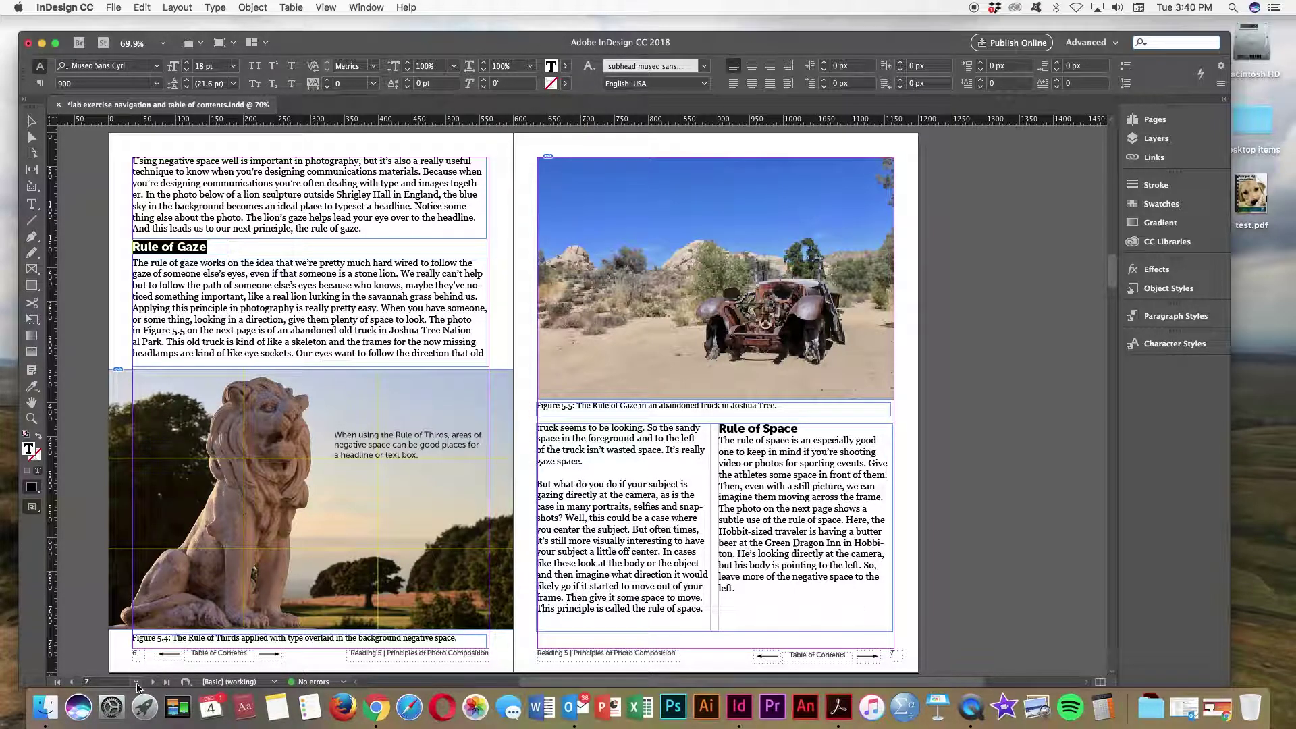
Step: Jump to page 2 and place the generated table of contents text there
{"action": "left_click", "coordinate": [136, 682]}
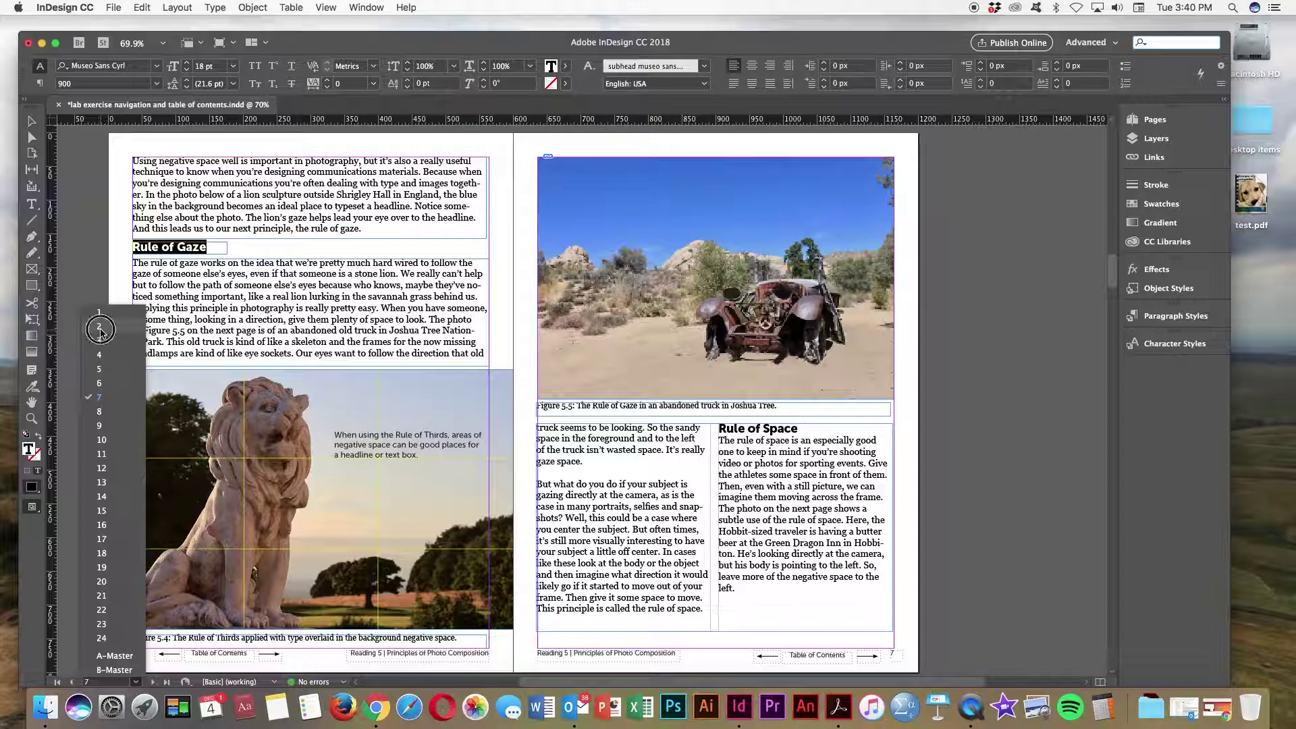
{"action": "left_click", "coordinate": [95, 326]}
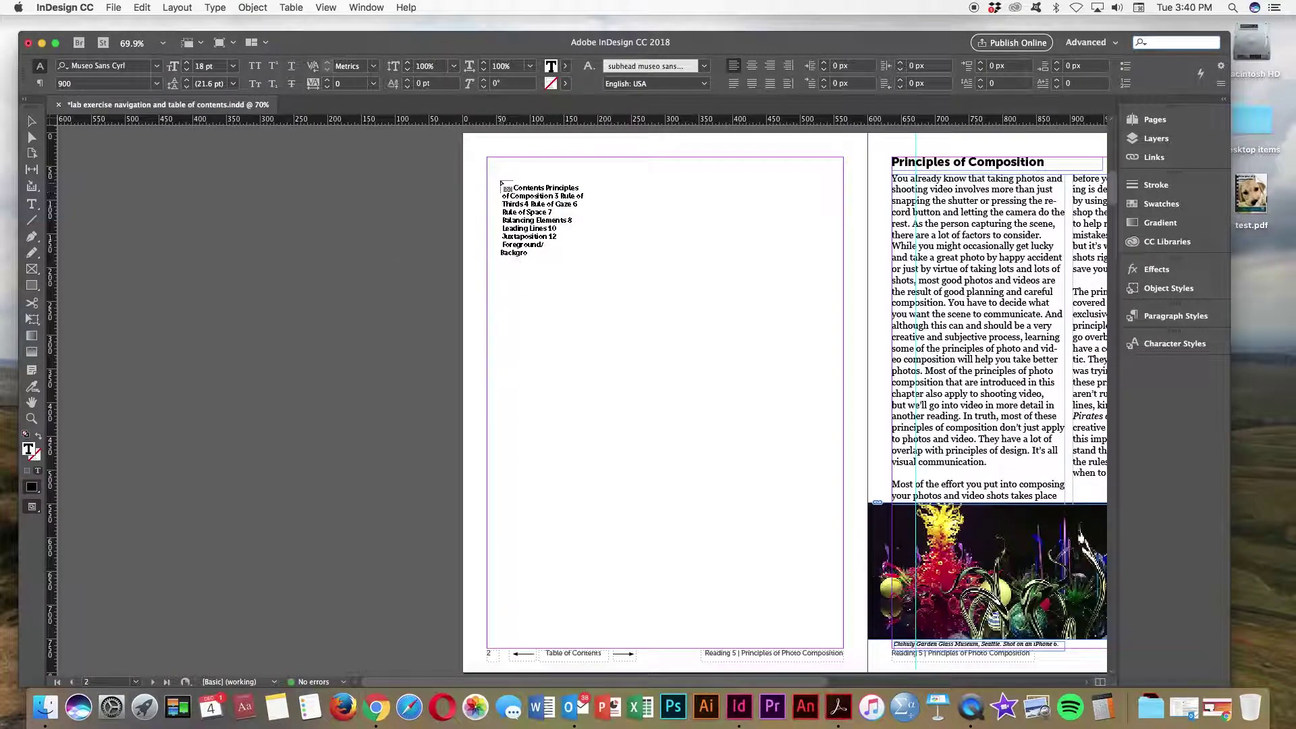
{"action": "left_click", "coordinate": [489, 162]}
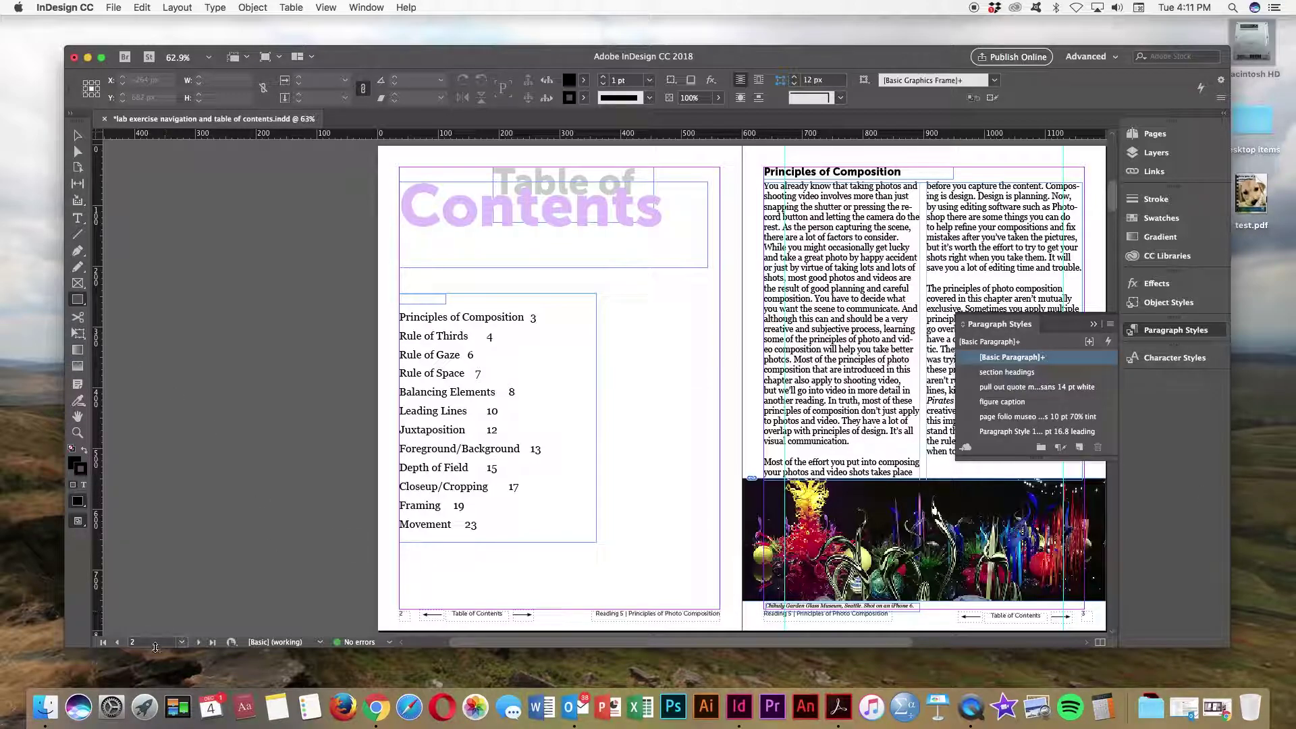
{"action": "left_click", "coordinate": [182, 642]}
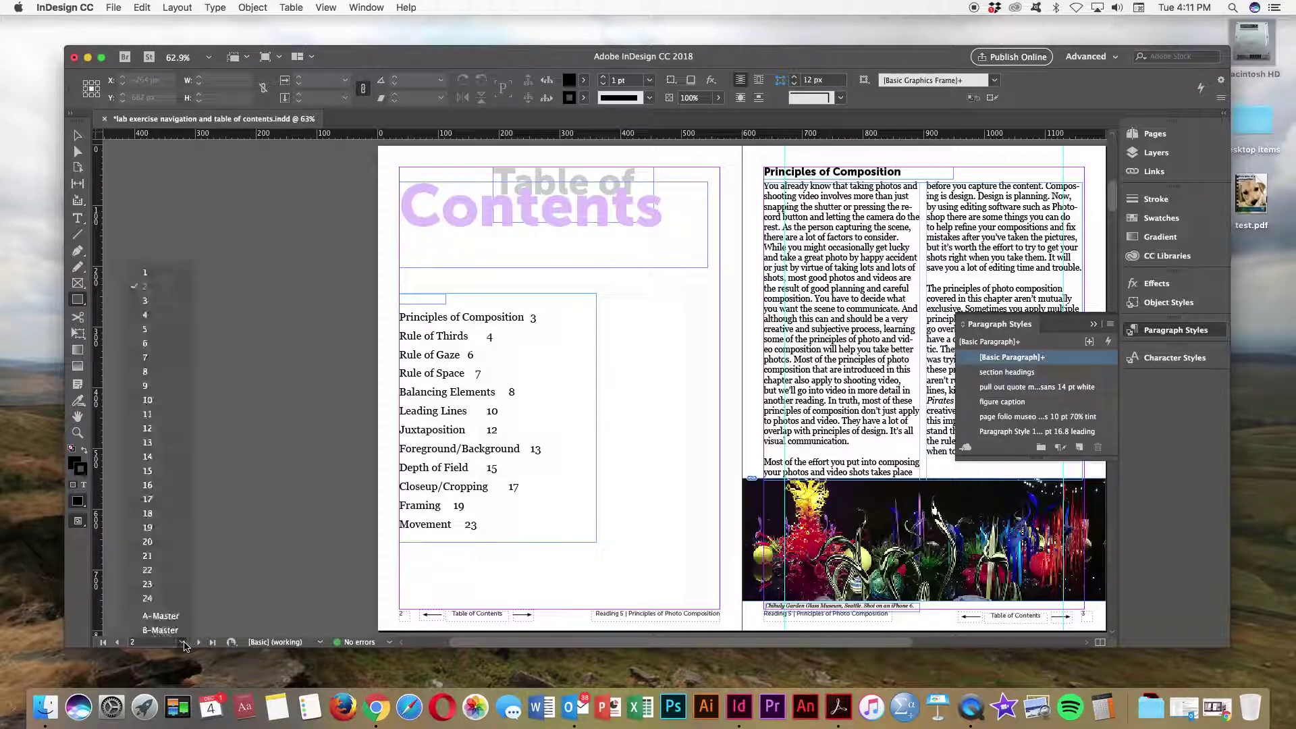
Step: On the cover page, shorten the Reading 5 text frame
{"action": "left_click", "coordinate": [154, 274]}
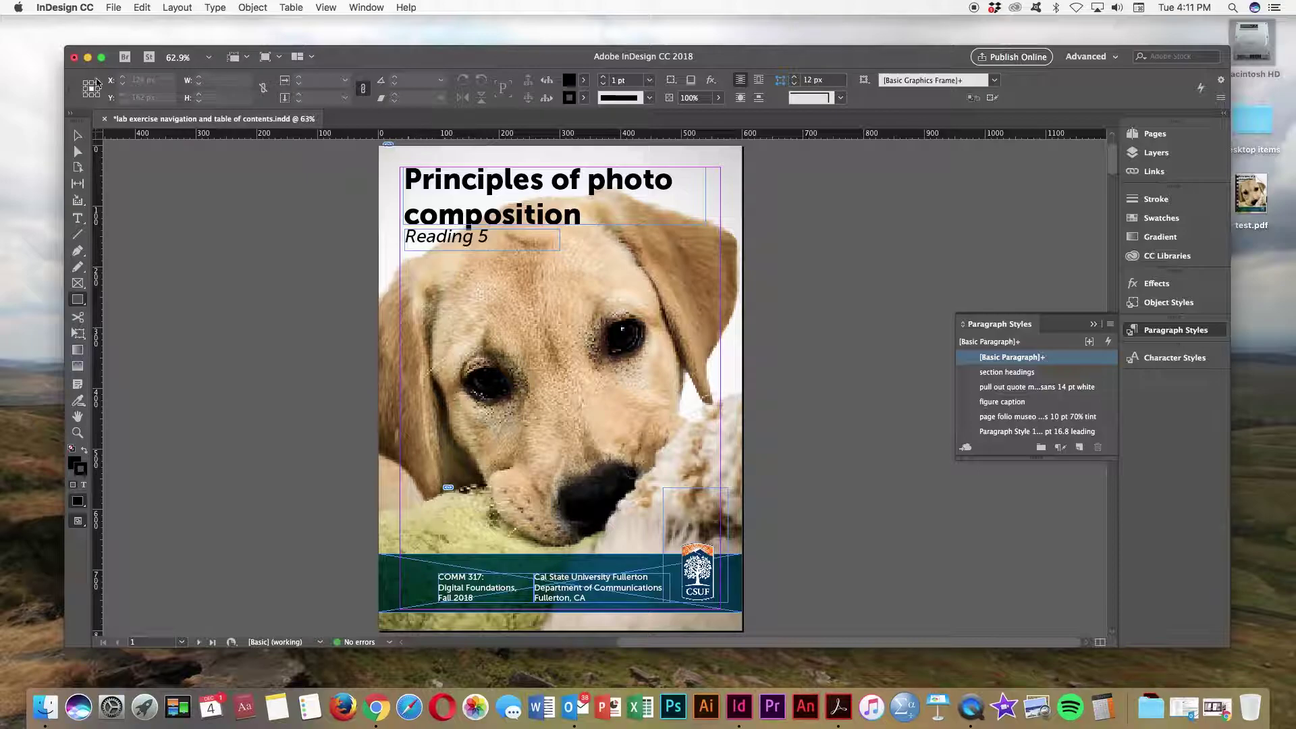
{"action": "key", "text": "v"}
{"action": "left_click", "coordinate": [481, 245]}
{"action": "left_click_drag", "start_coordinate": [484, 246], "coordinate": [482, 247]}
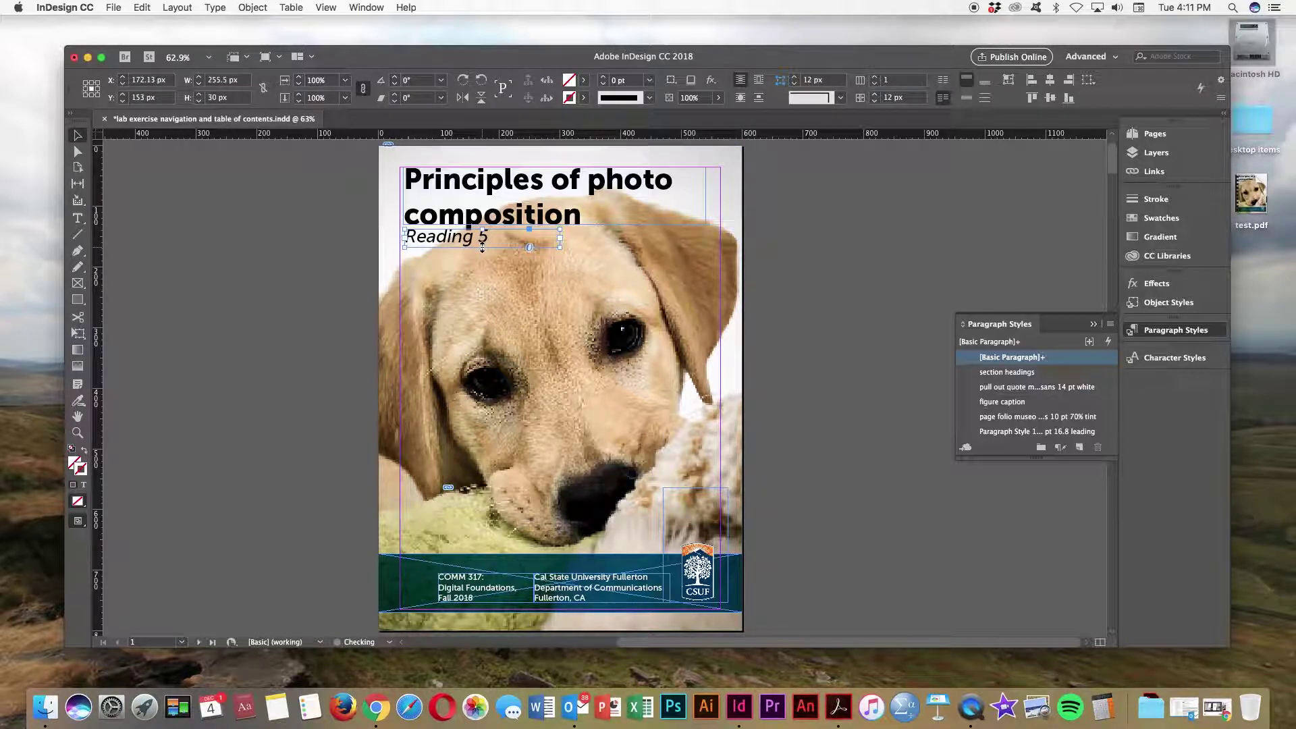
{"action": "left_click", "coordinate": [407, 254]}
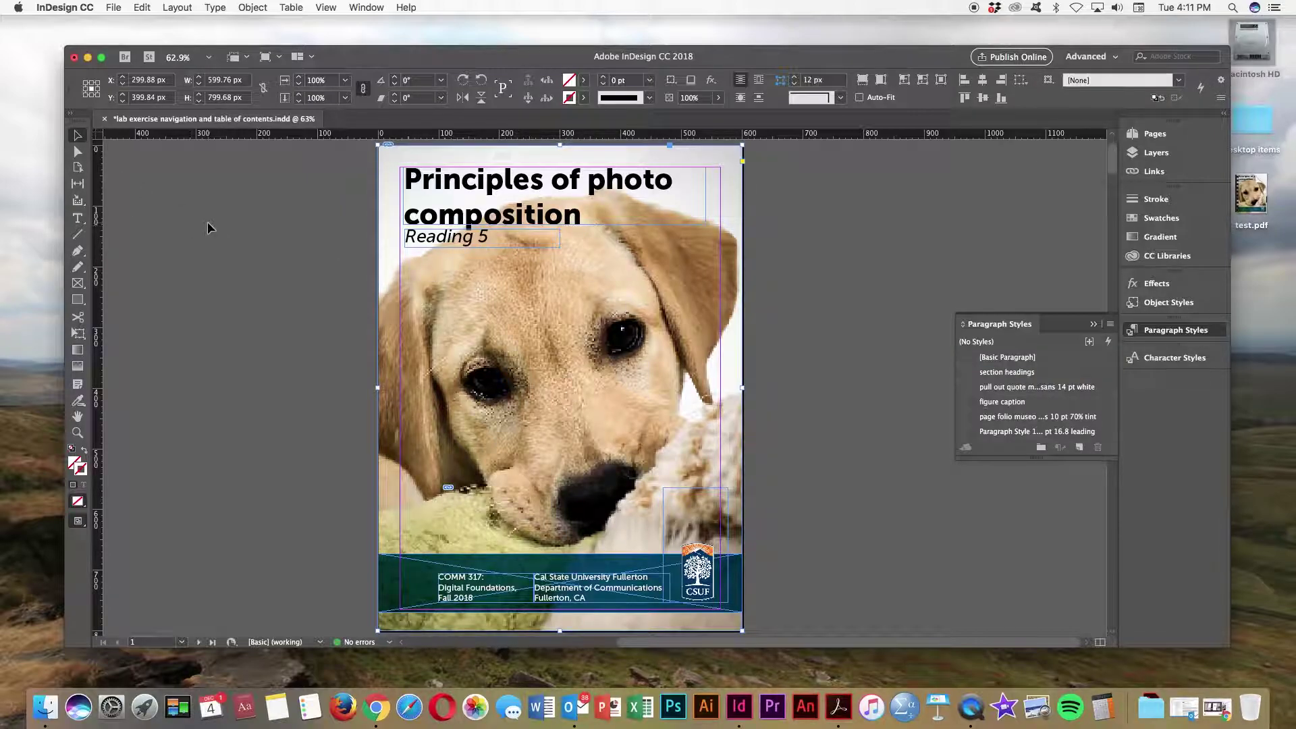
Step: Below Reading 5, add a Museo Sans 11 pt text frame containing the contact e-mail address
{"action": "left_click", "coordinate": [77, 218]}
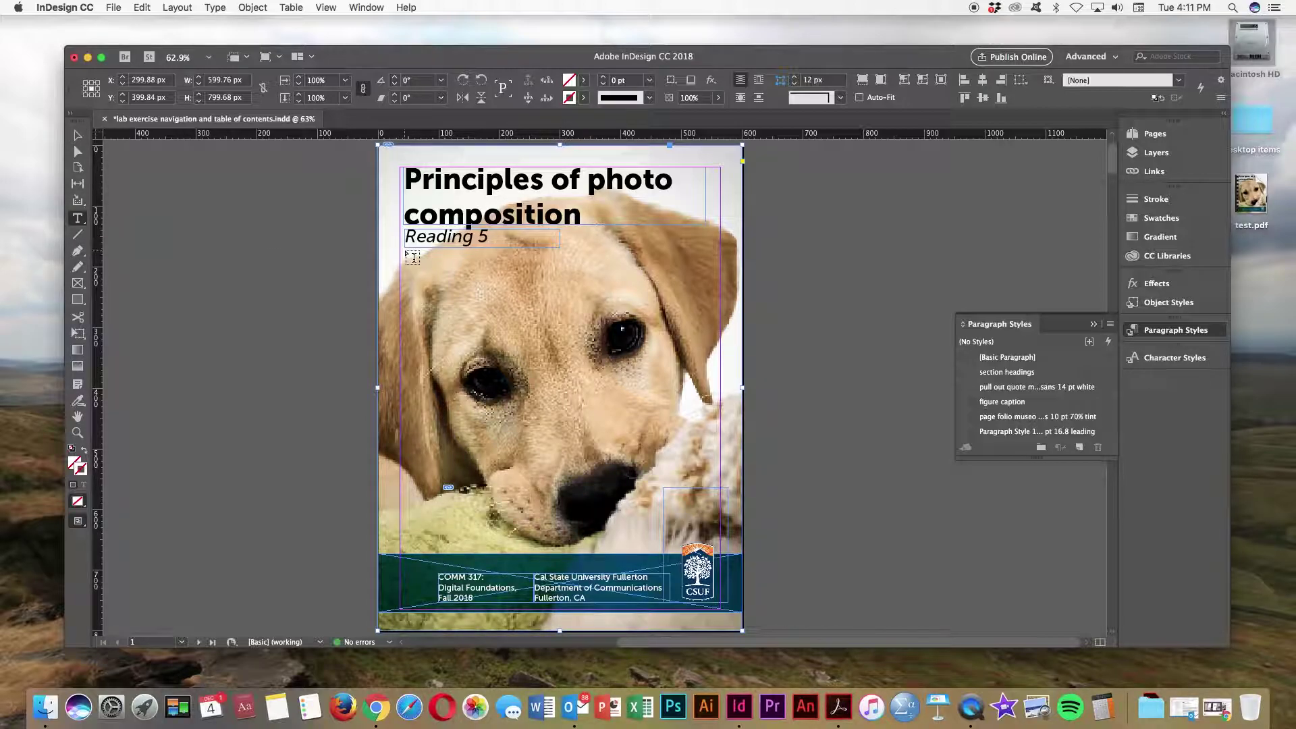
{"action": "left_click_drag", "start_coordinate": [404, 251], "coordinate": [560, 271]}
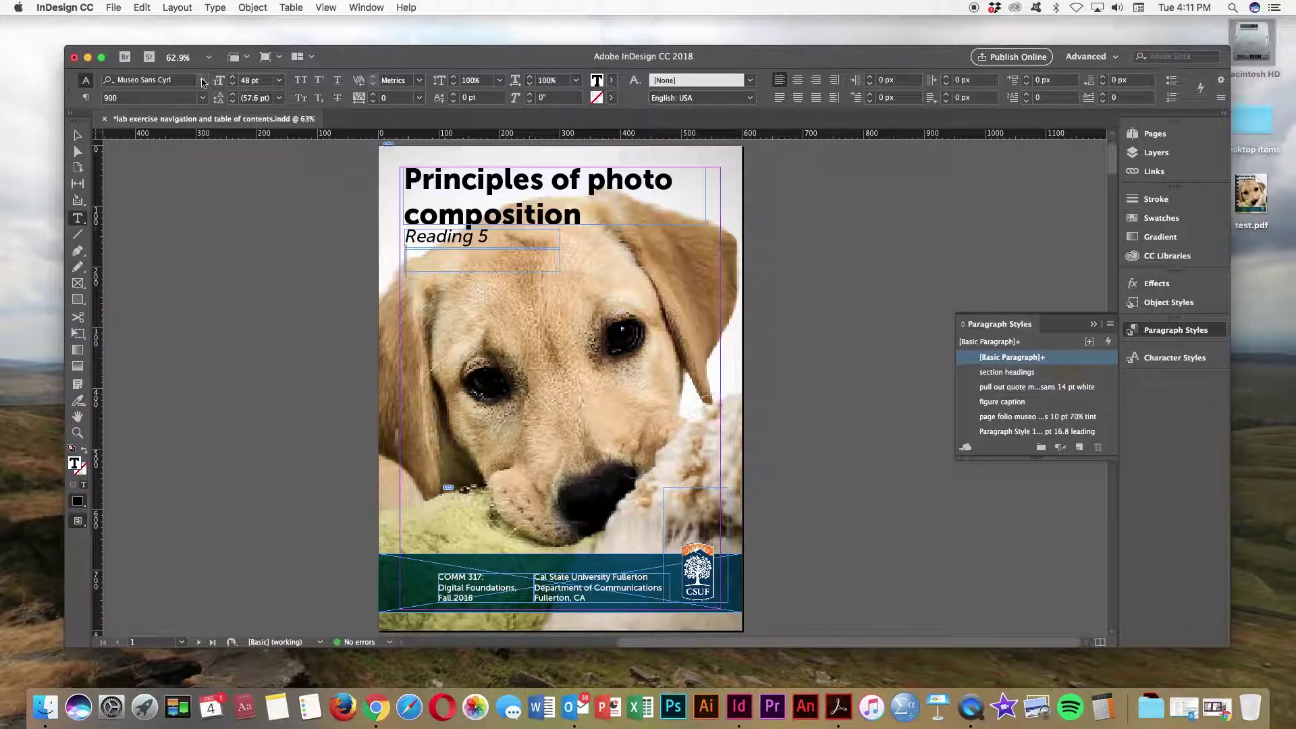
{"action": "left_click", "coordinate": [202, 79]}
{"action": "key", "text": "Down"}
{"action": "key", "text": "Down"}
{"action": "key", "text": "Up"}
{"action": "key", "text": "Return"}
{"action": "left_click", "coordinate": [279, 80]}
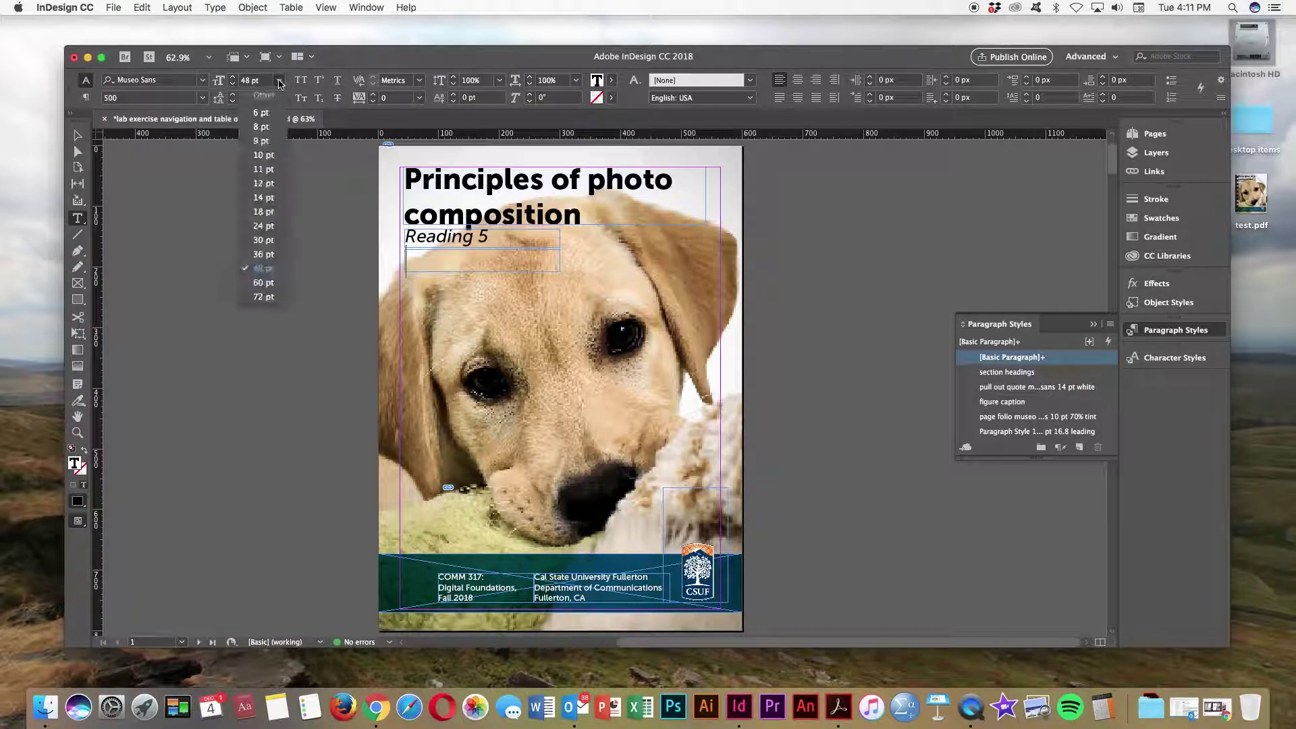
{"action": "left_click", "coordinate": [263, 169]}
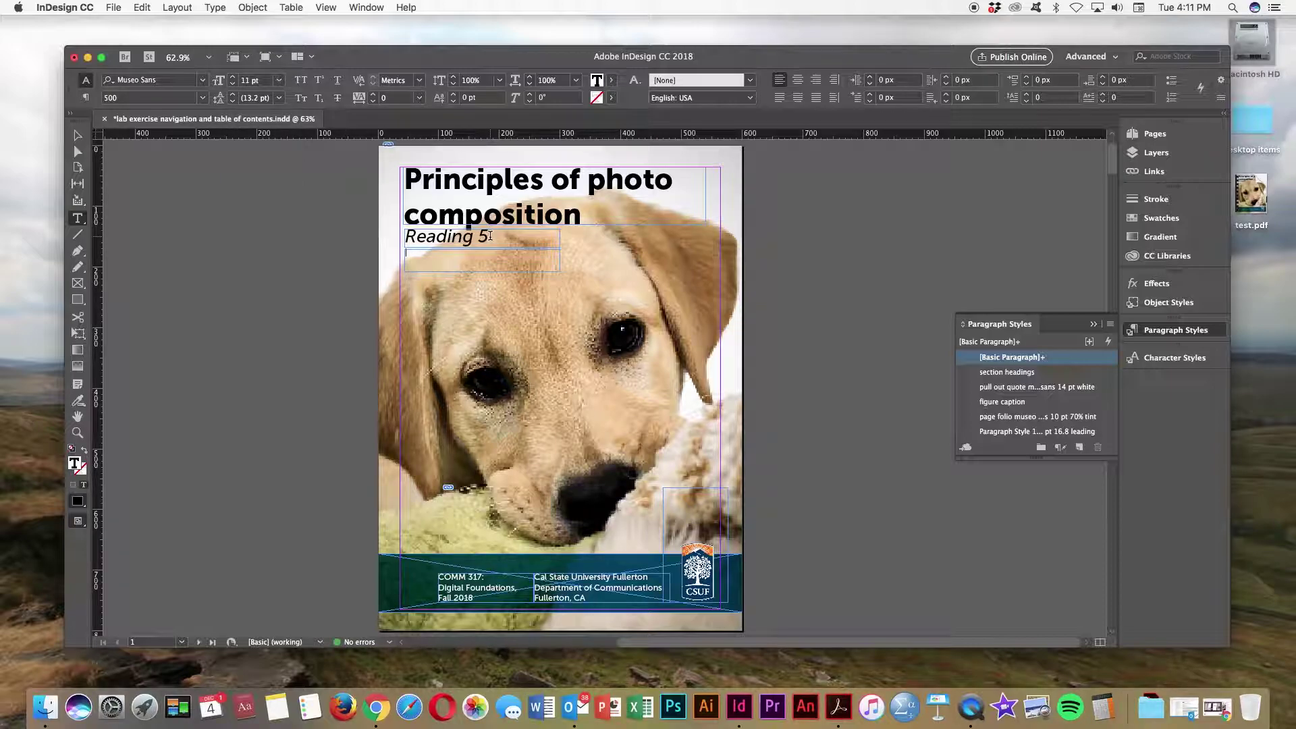
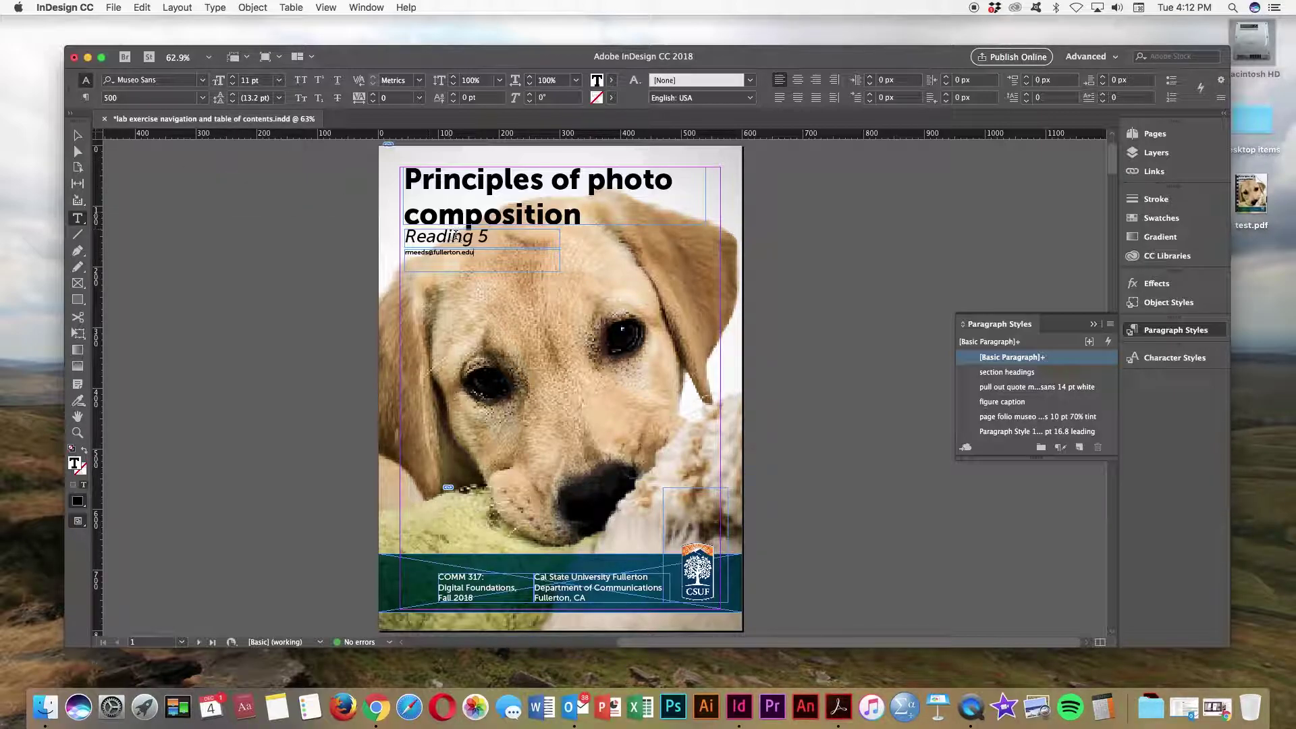
{"action": "left_click_drag", "start_coordinate": [476, 253], "coordinate": [404, 252]}
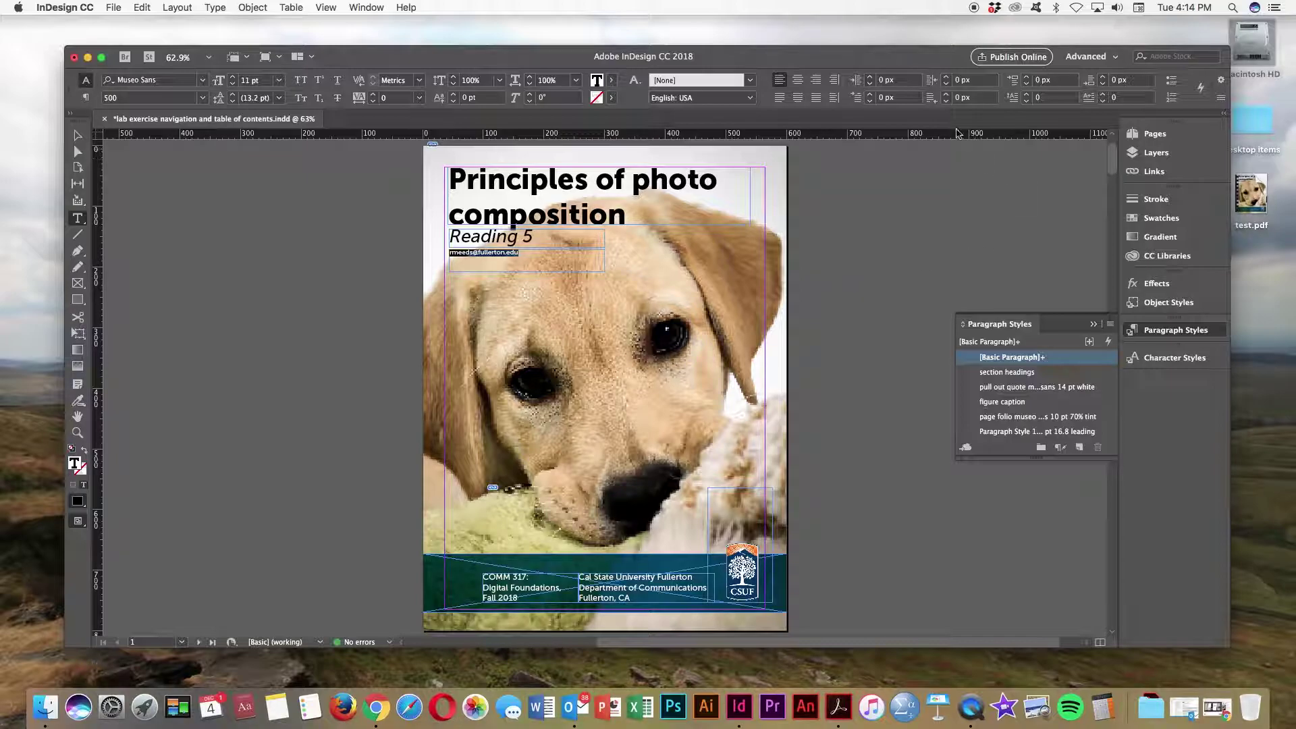
Step: Switch to the Interactive for PDF workspace and open the Hyperlinks panel
{"action": "left_click", "coordinate": [1122, 59]}
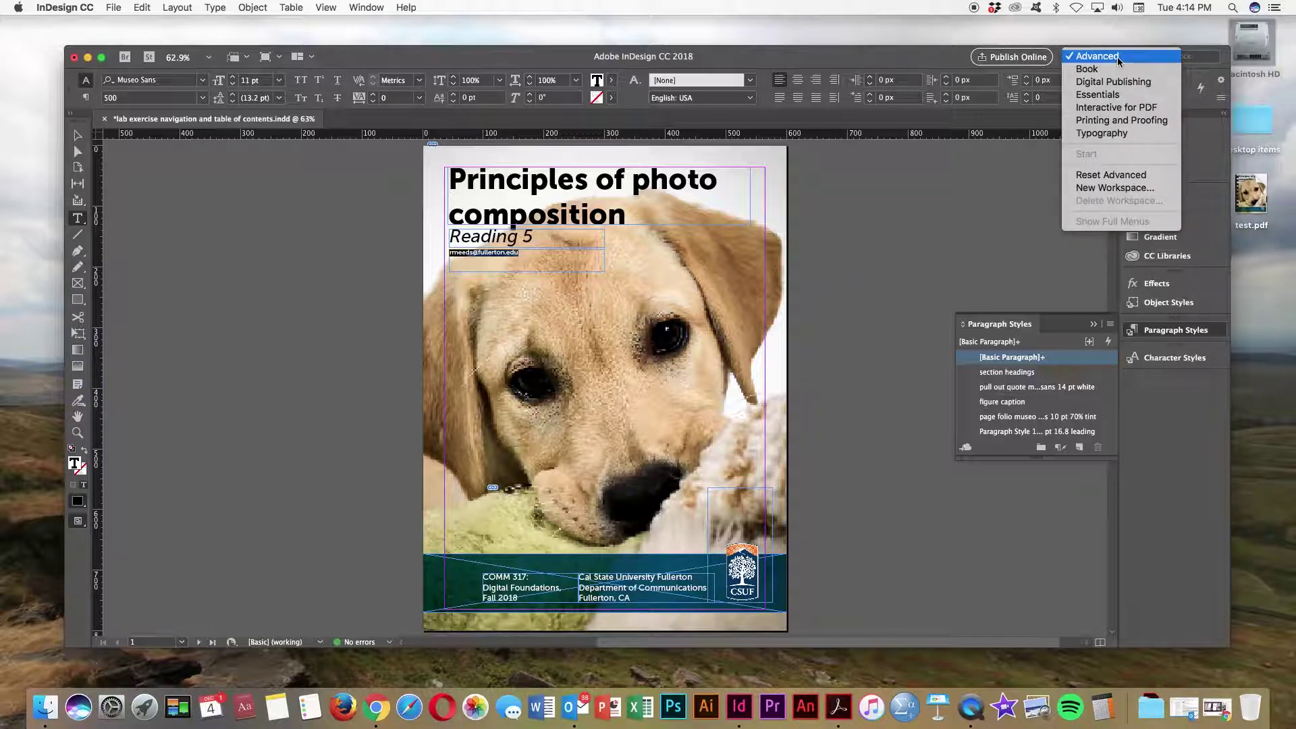
{"action": "left_click", "coordinate": [1107, 108]}
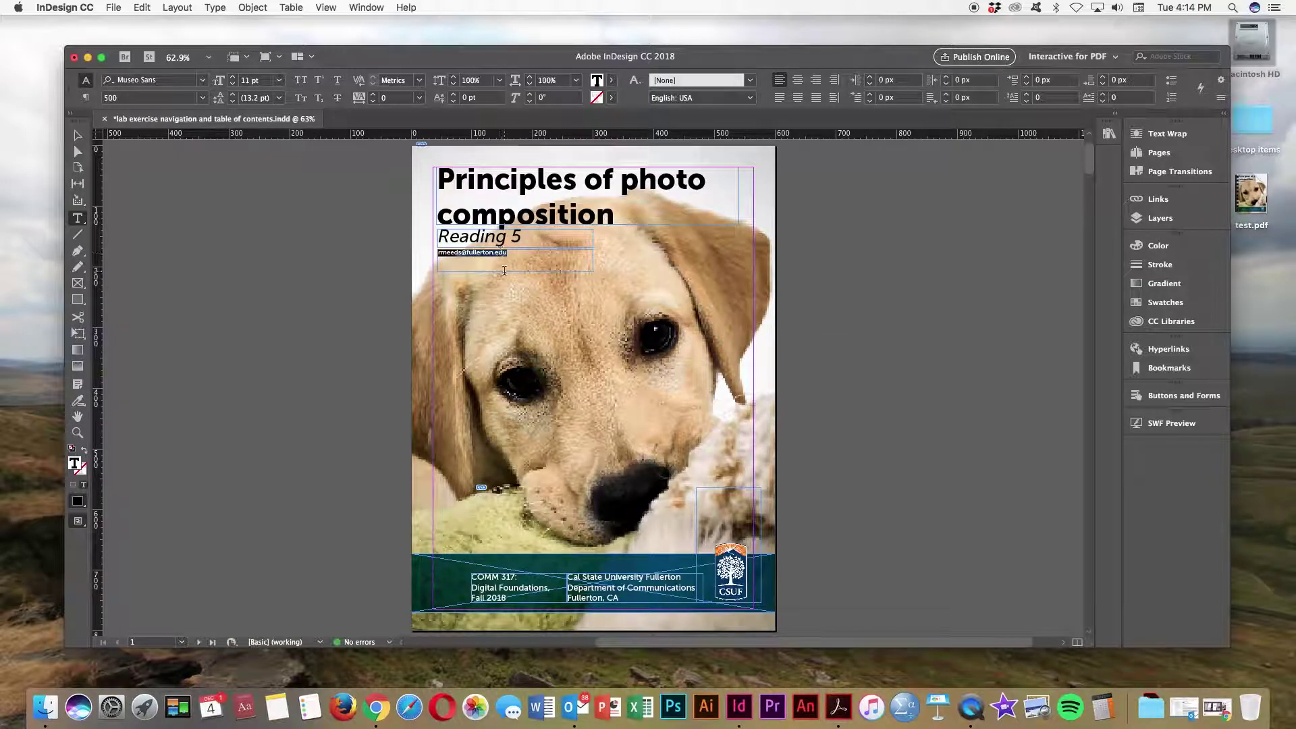
{"action": "left_click", "coordinate": [1164, 350]}
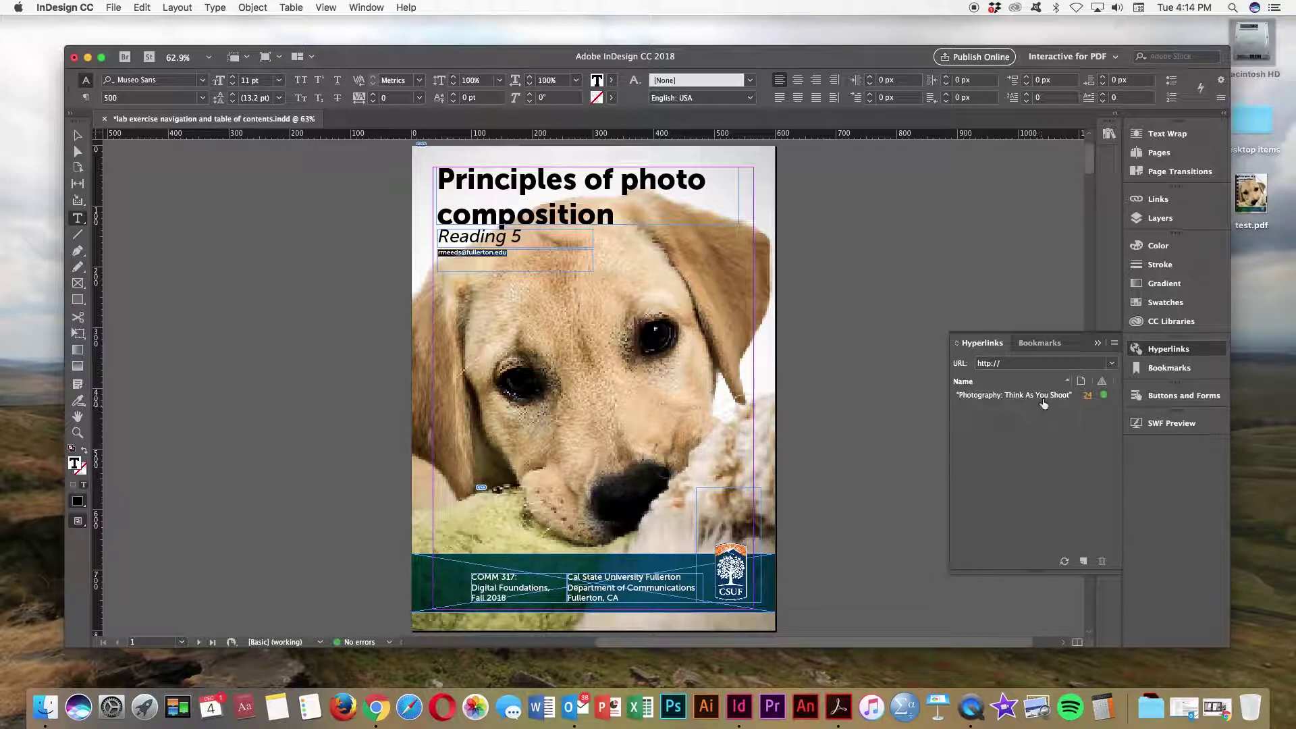
{"action": "mouse_move", "coordinate": [978, 401]}
{"action": "left_click", "coordinate": [1112, 365]}
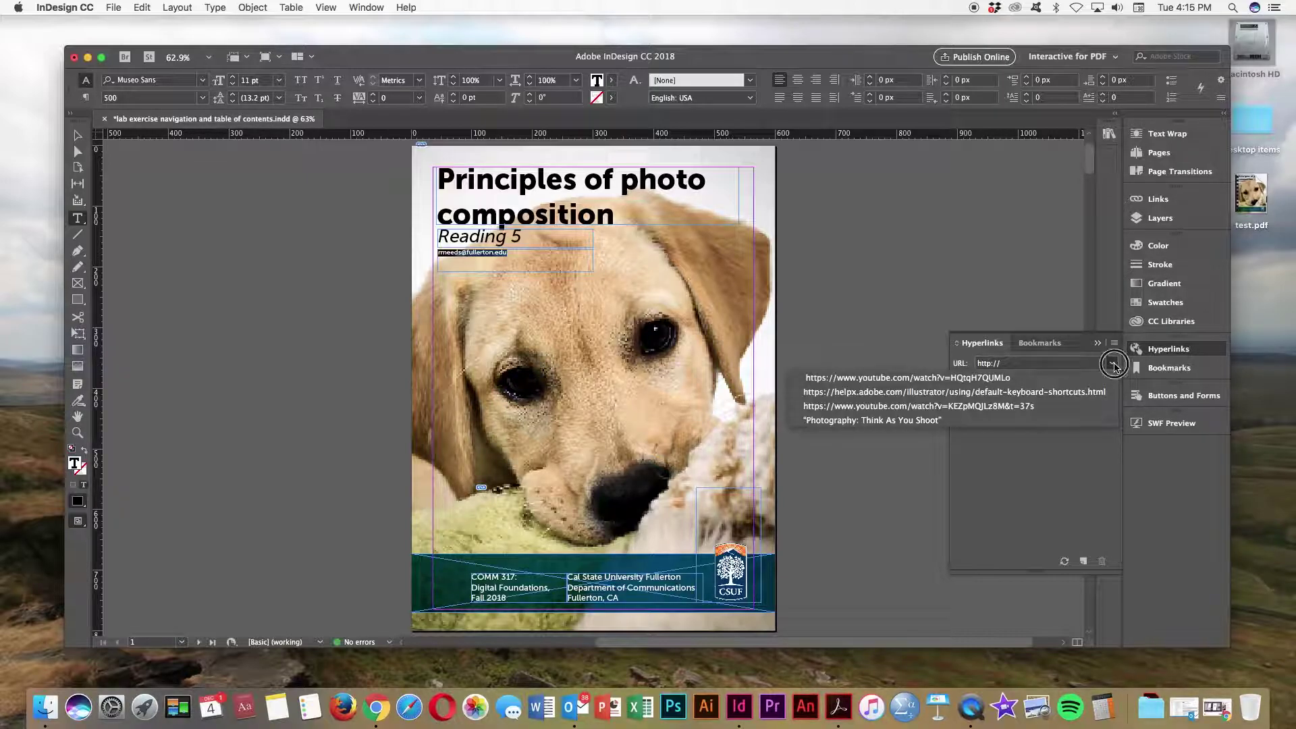
{"action": "left_click", "coordinate": [1113, 365]}
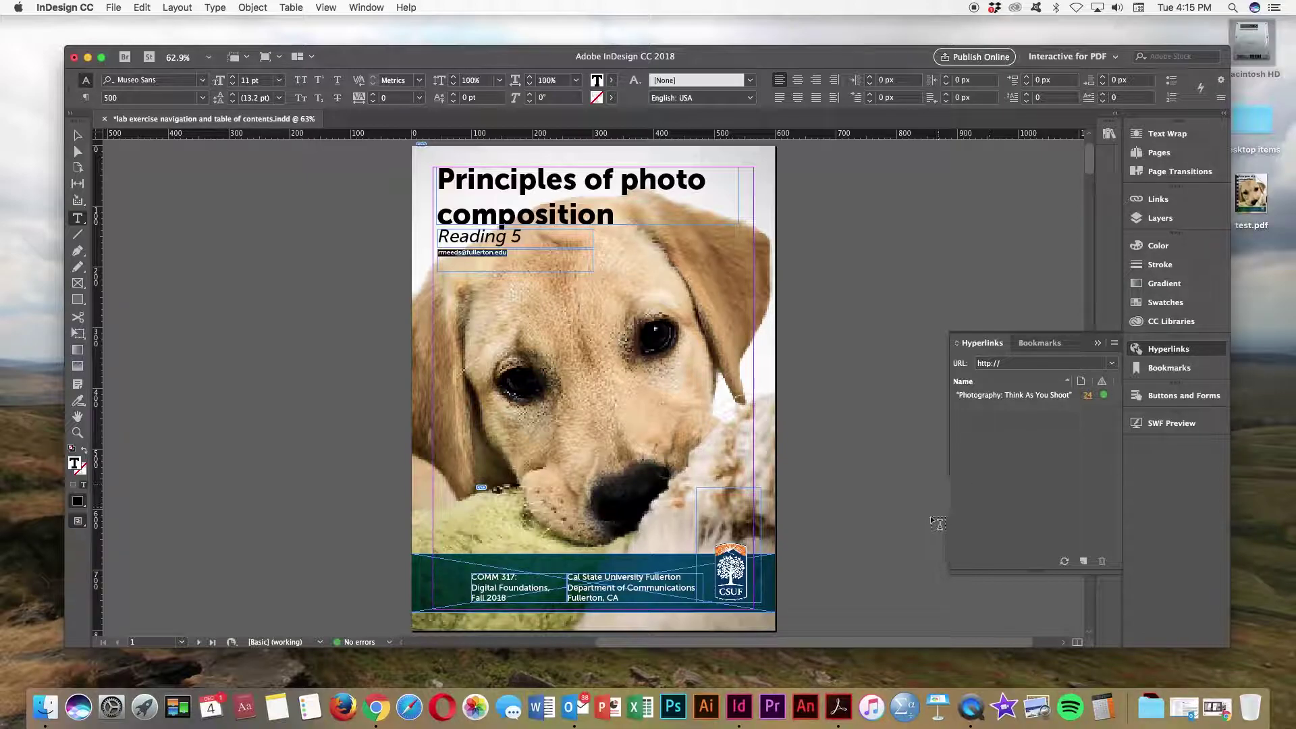
{"action": "left_click", "coordinate": [1084, 562]}
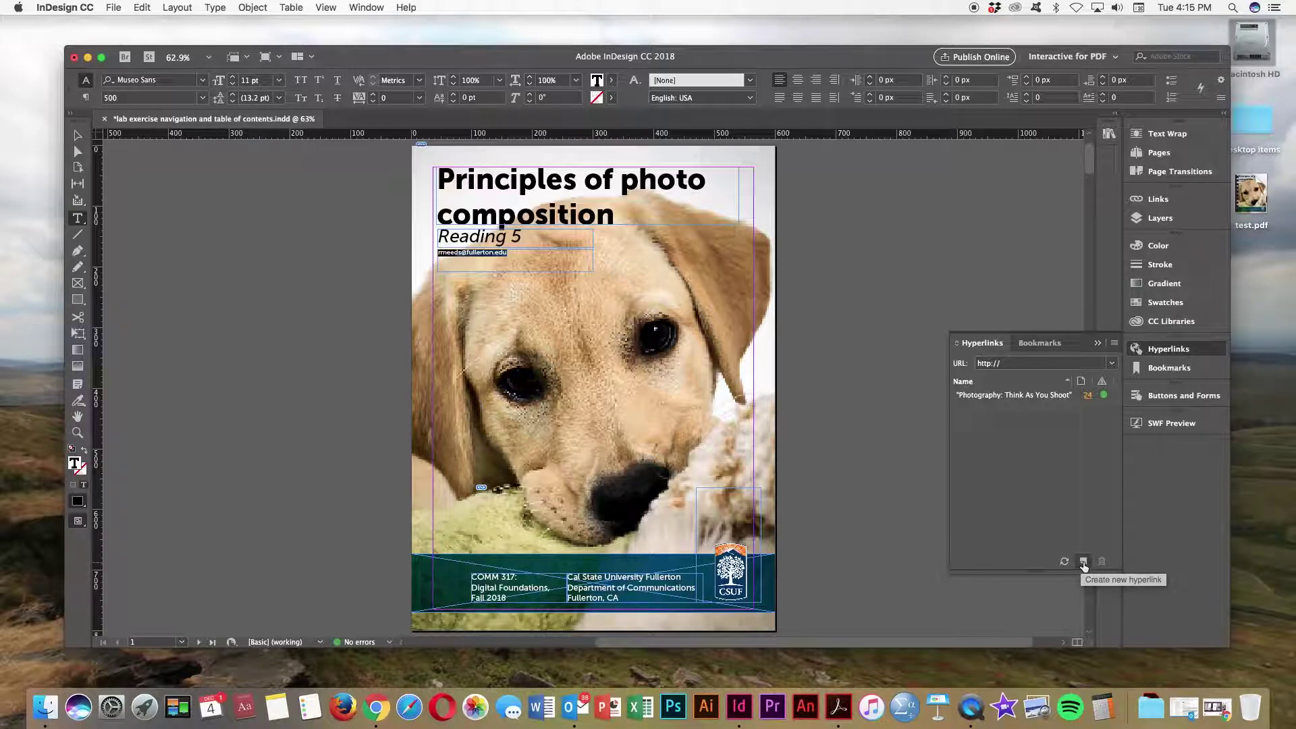
Step: Create a new hyperlink with Link To set to Email for the cover's e-mail address
{"action": "left_click", "coordinate": [1084, 562]}
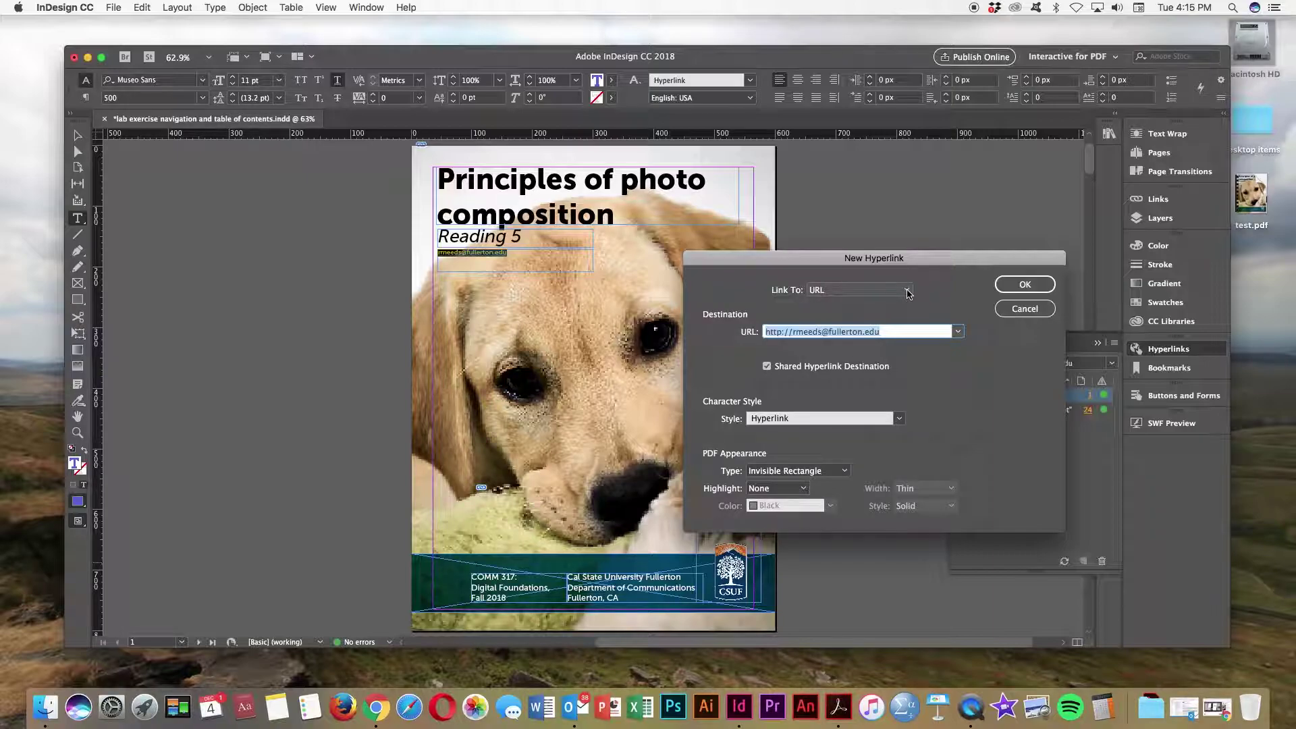
{"action": "left_click", "coordinate": [908, 292]}
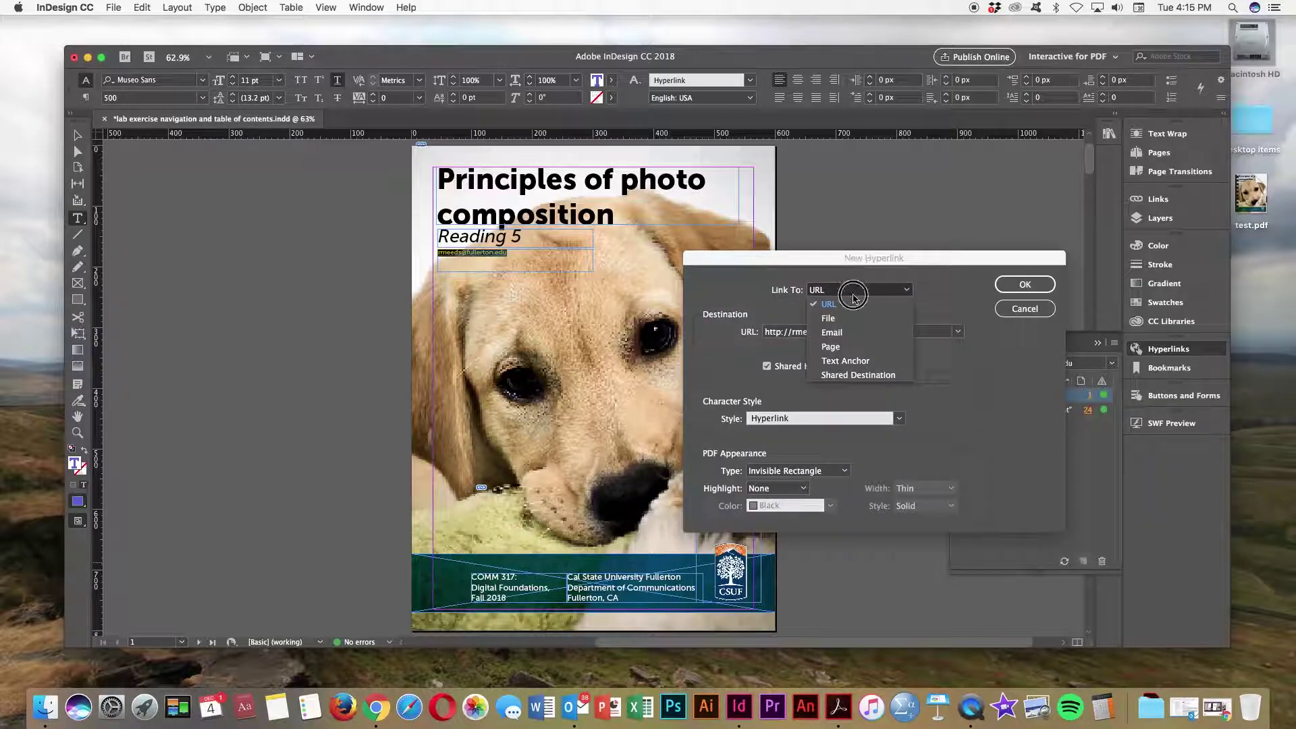
{"action": "left_click", "coordinate": [836, 333]}
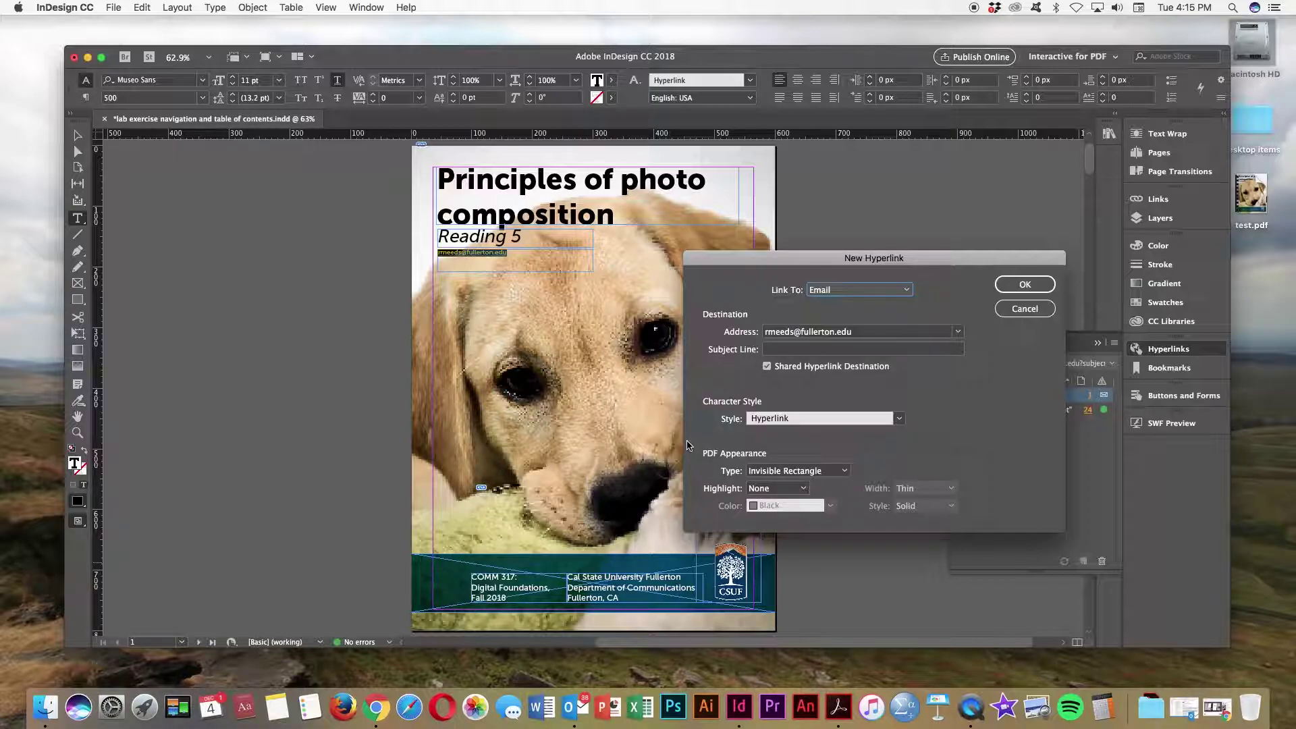
{"action": "left_click", "coordinate": [1025, 292]}
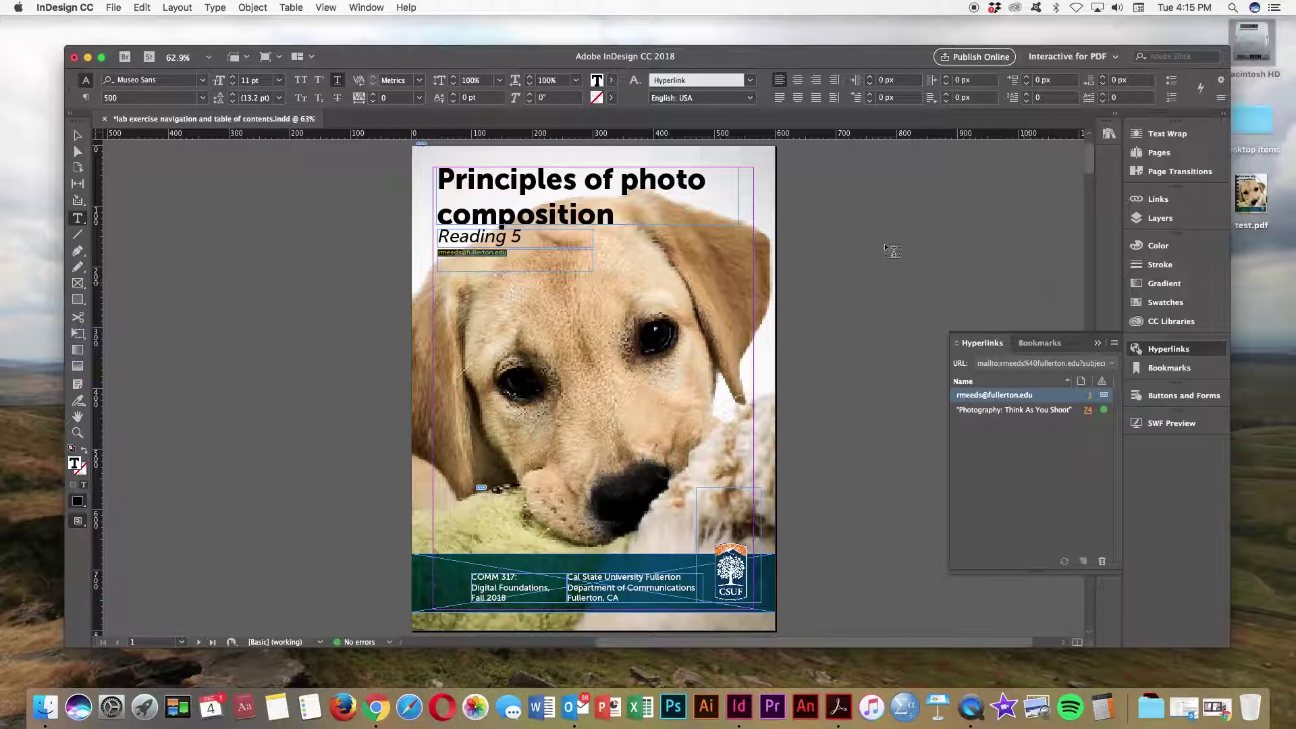
{"action": "left_click", "coordinate": [77, 136]}
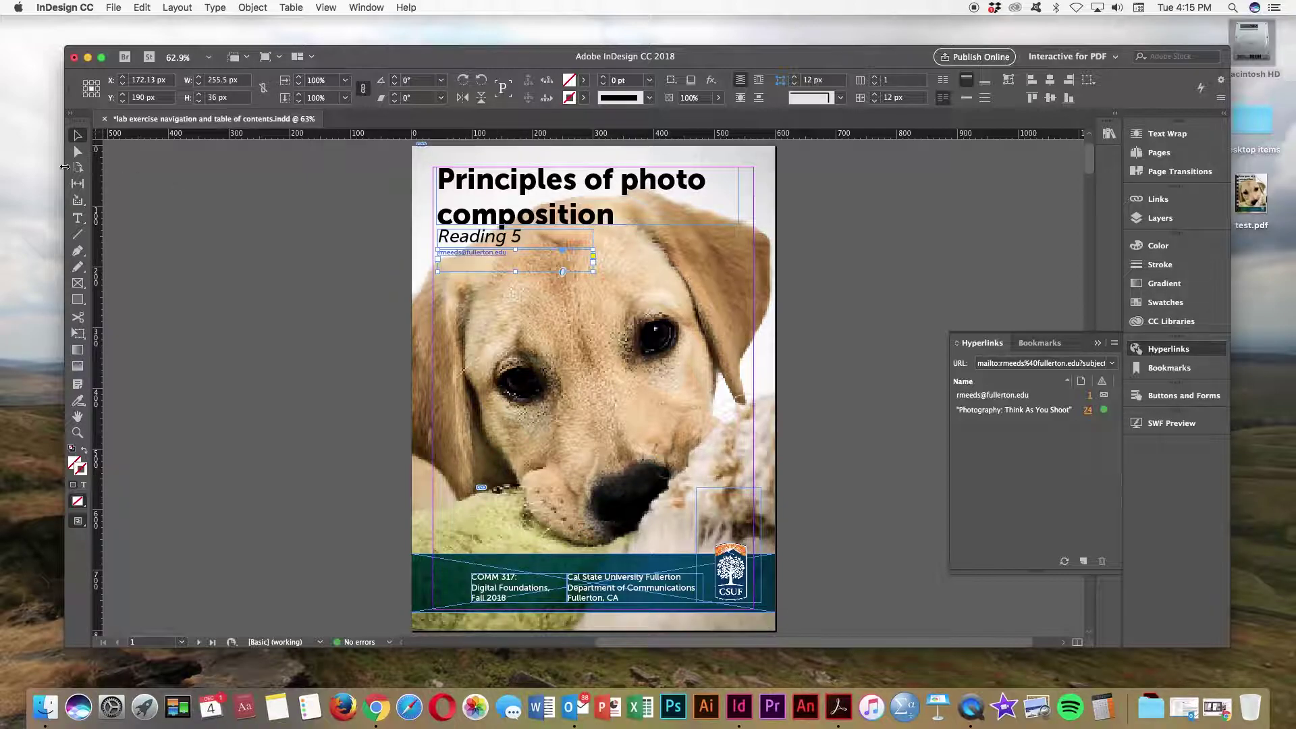
{"action": "left_click", "coordinate": [78, 217]}
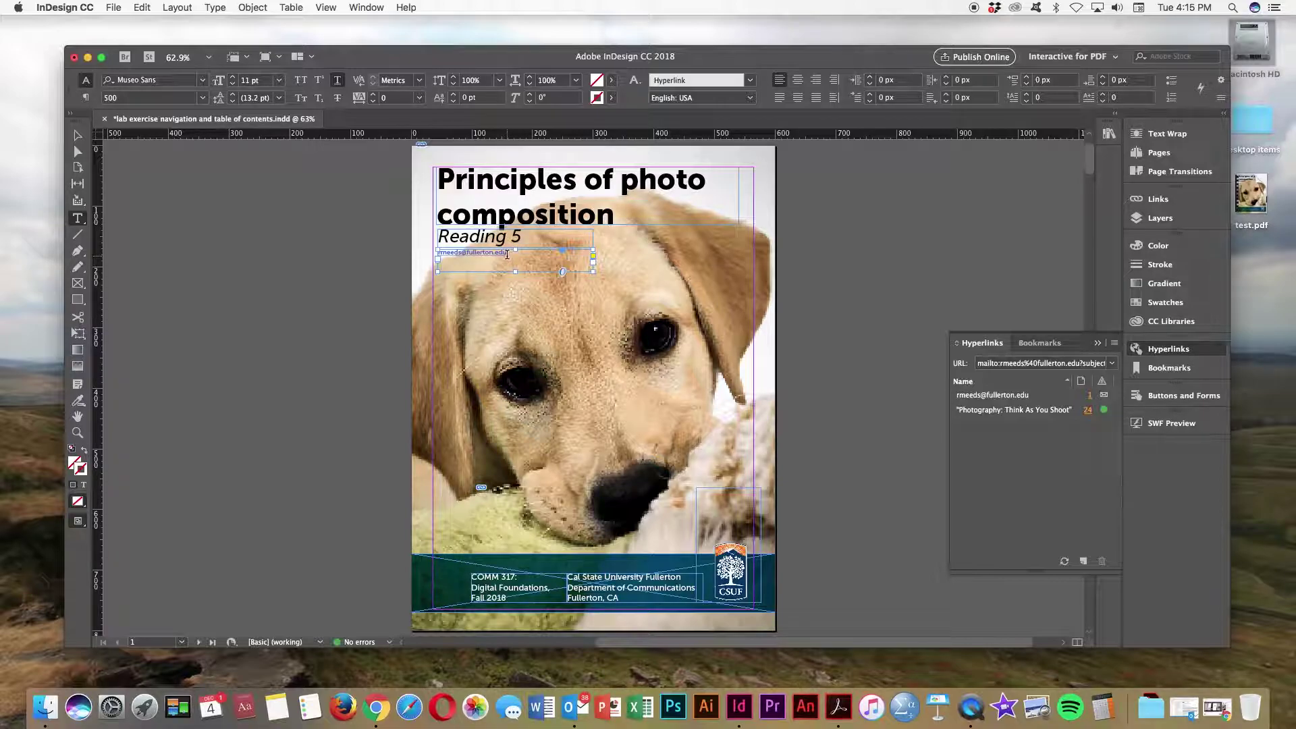
{"action": "left_click_drag", "start_coordinate": [508, 254], "coordinate": [435, 243]}
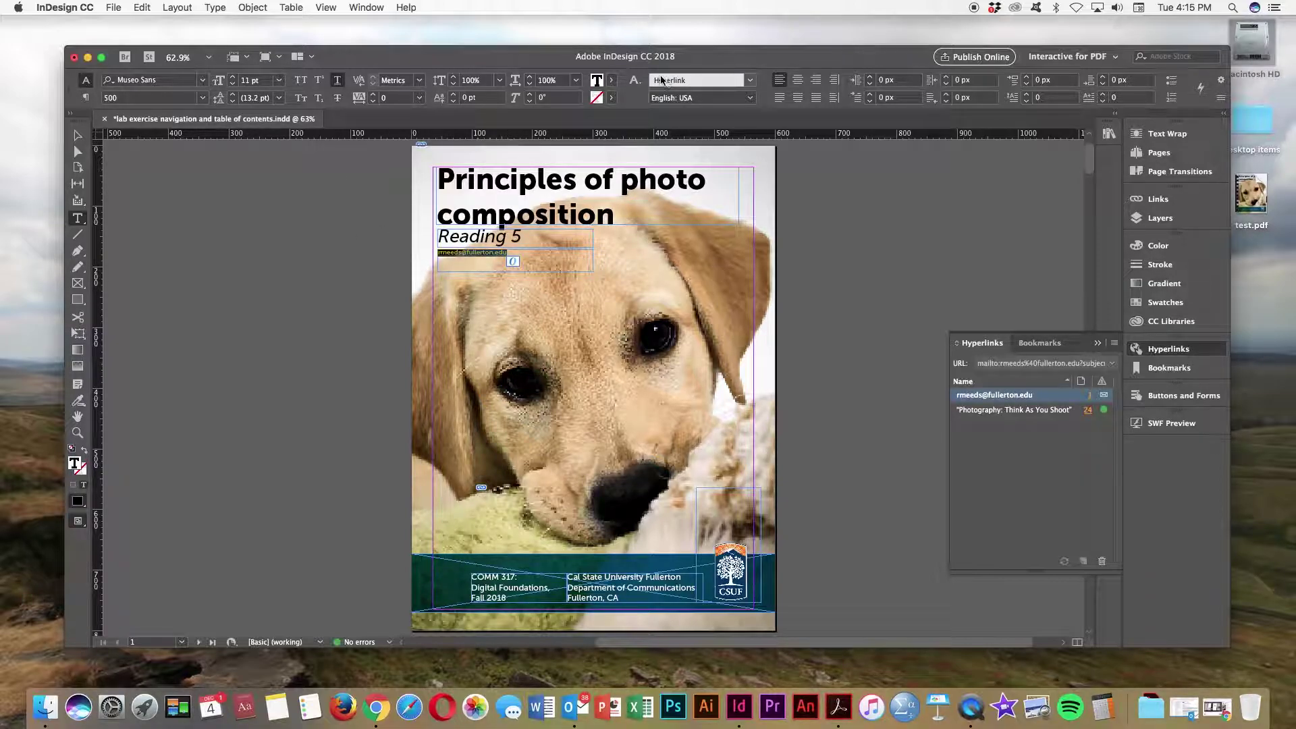
{"action": "left_click", "coordinate": [750, 82]}
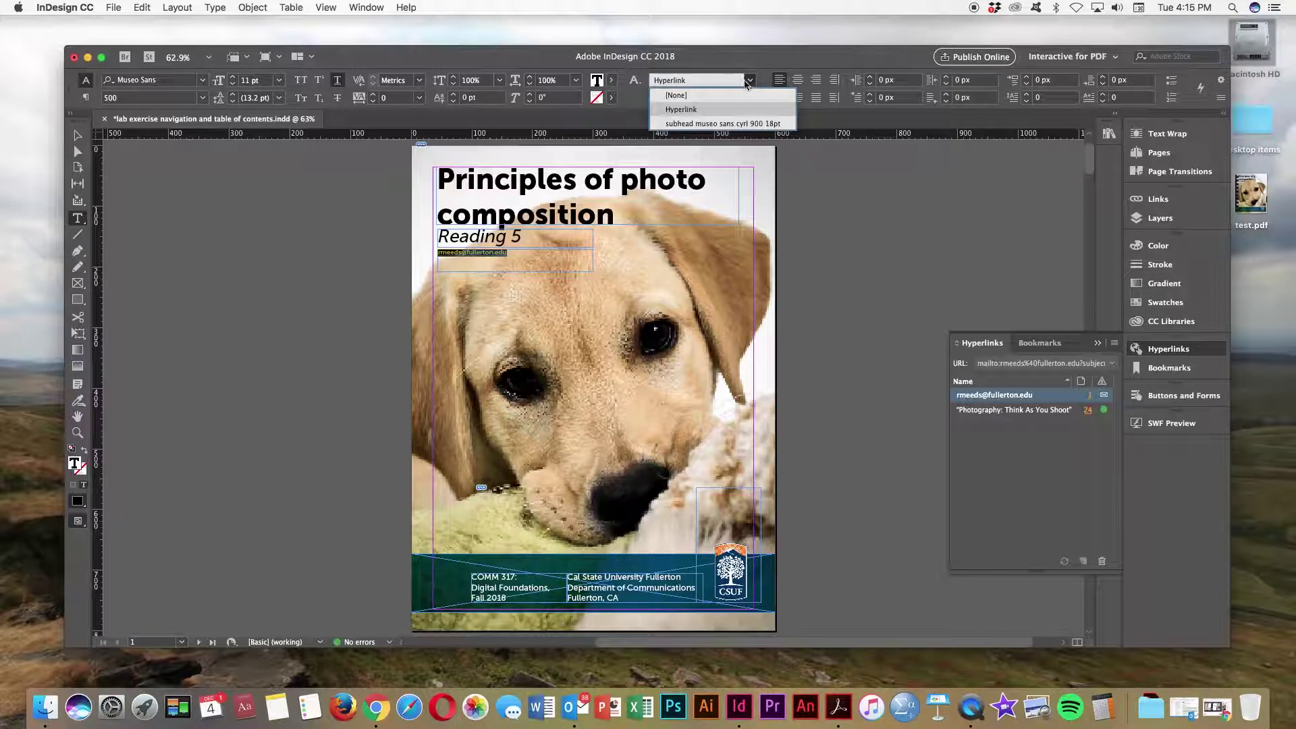
{"action": "left_click", "coordinate": [677, 96]}
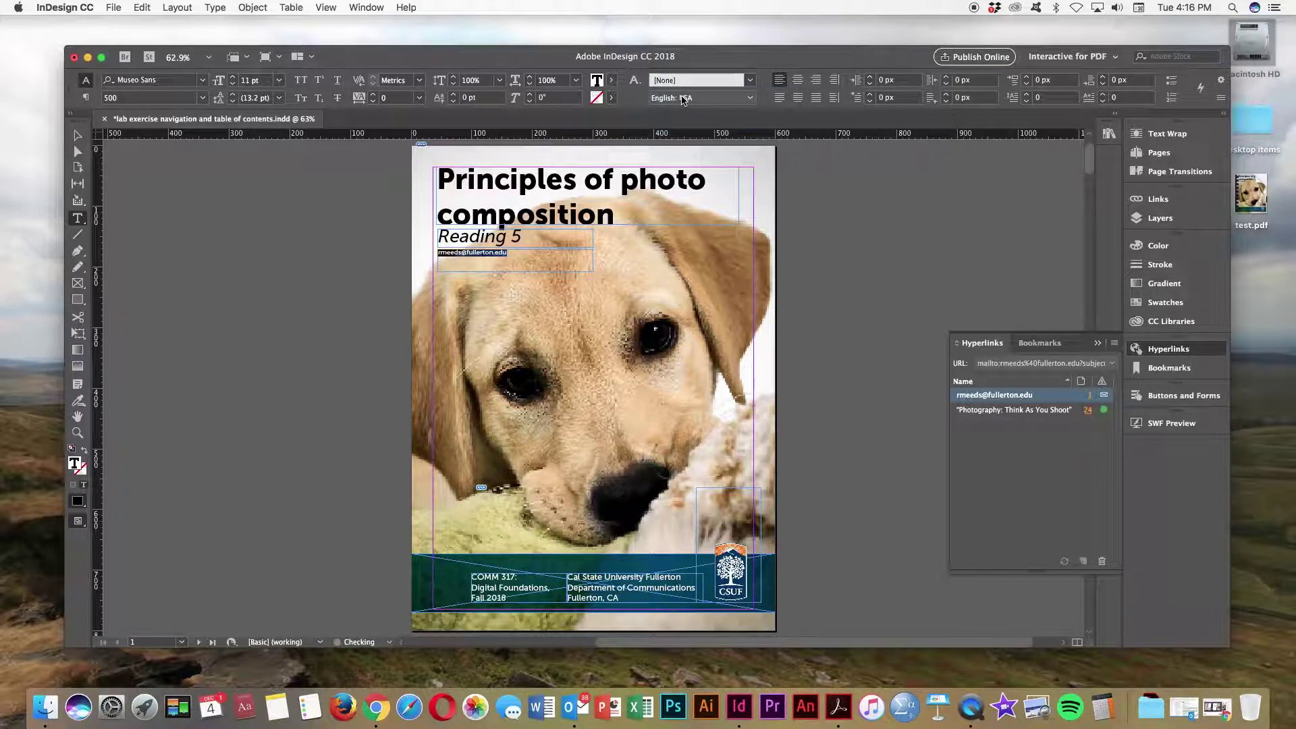
{"action": "left_click", "coordinate": [533, 253]}
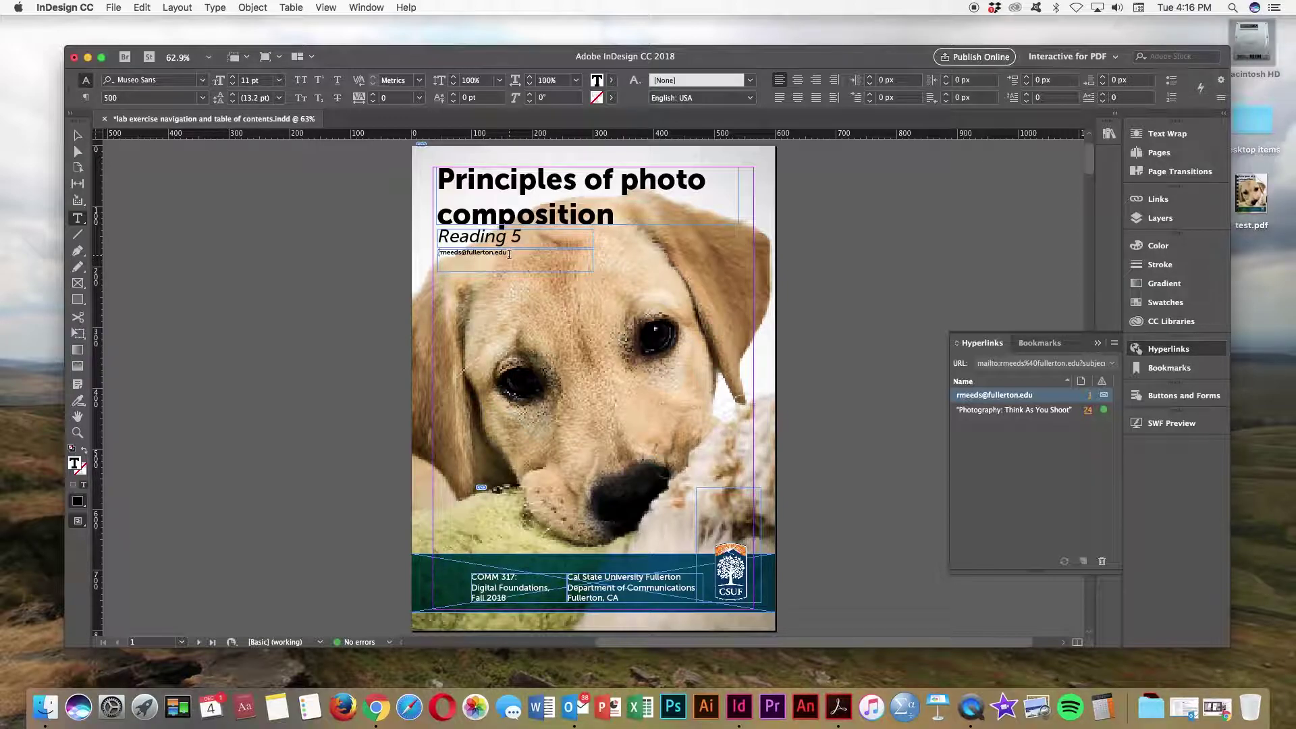
{"action": "left_click_drag", "start_coordinate": [508, 253], "coordinate": [436, 251]}
{"action": "left_click", "coordinate": [749, 80]}
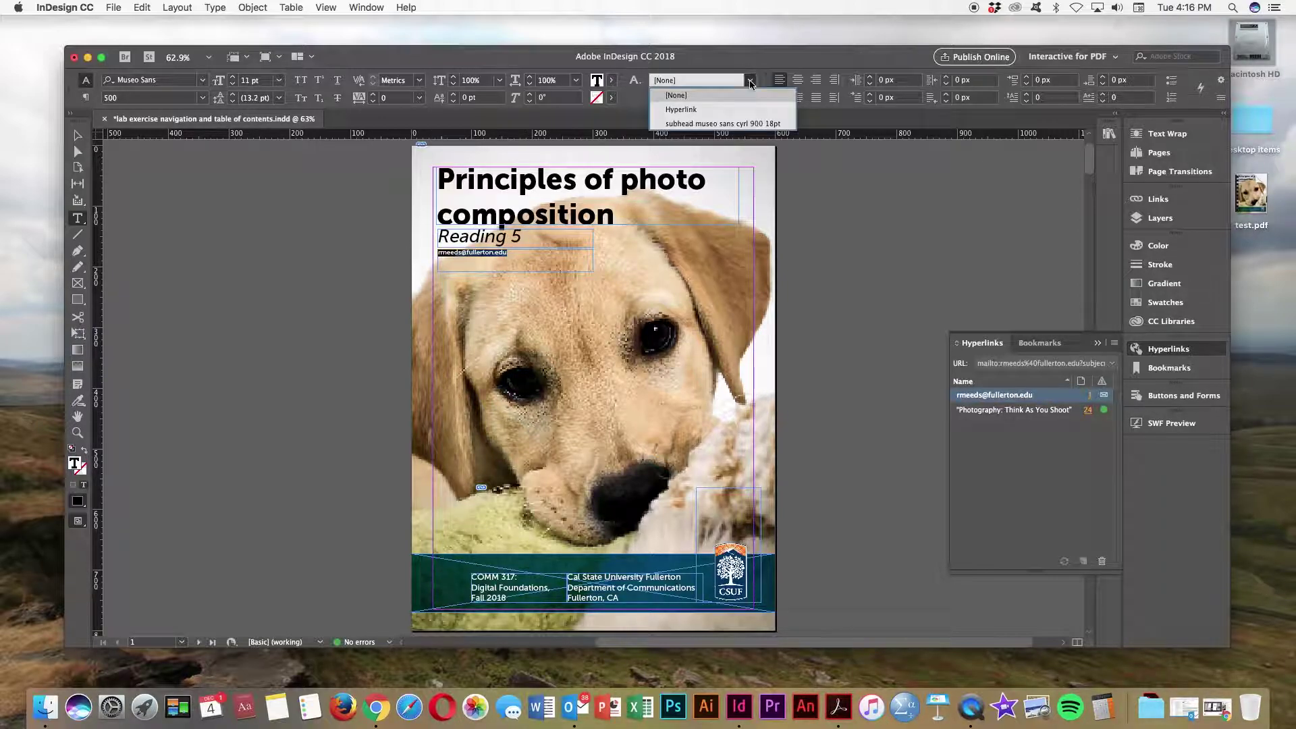
{"action": "left_click", "coordinate": [703, 110]}
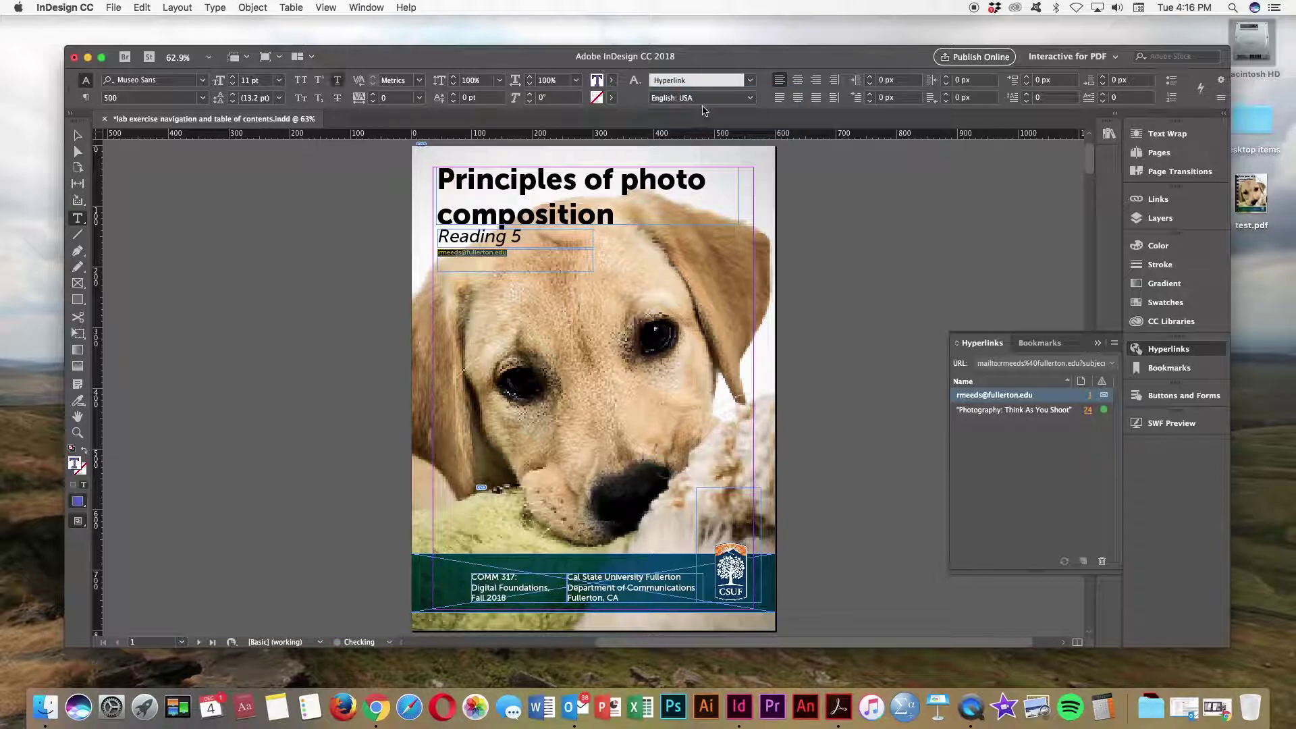
{"action": "left_click", "coordinate": [942, 305]}
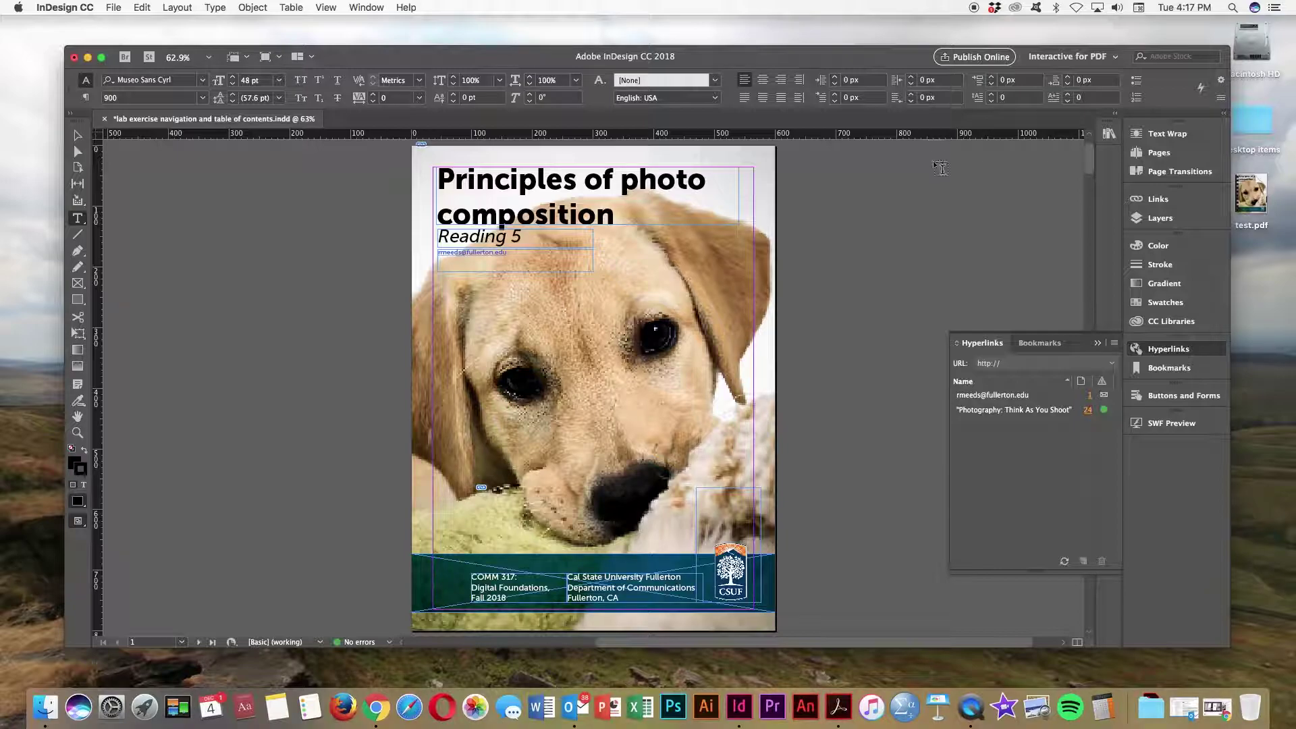
Step: Export as Adobe PDF (Interactive) to Desktop/test.pdf, replacing the existing file
{"action": "left_click", "coordinate": [112, 7]}
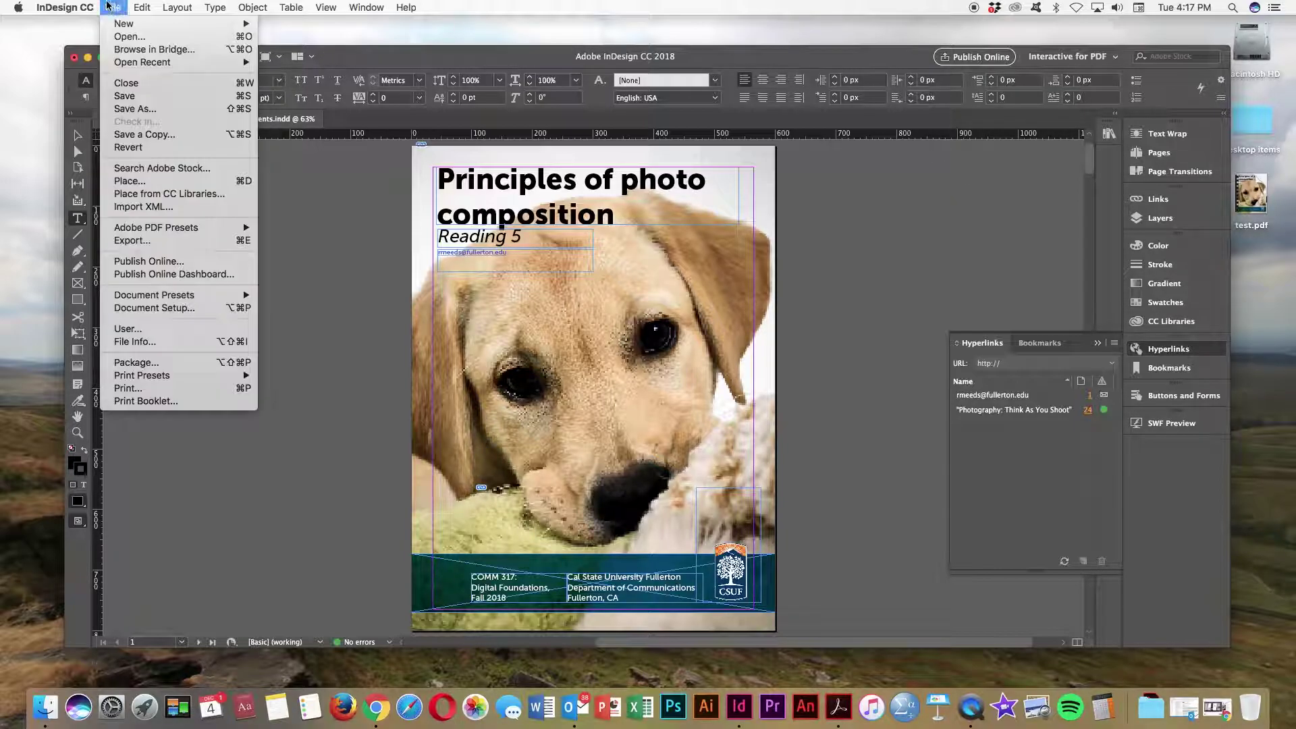
{"action": "left_click", "coordinate": [132, 240]}
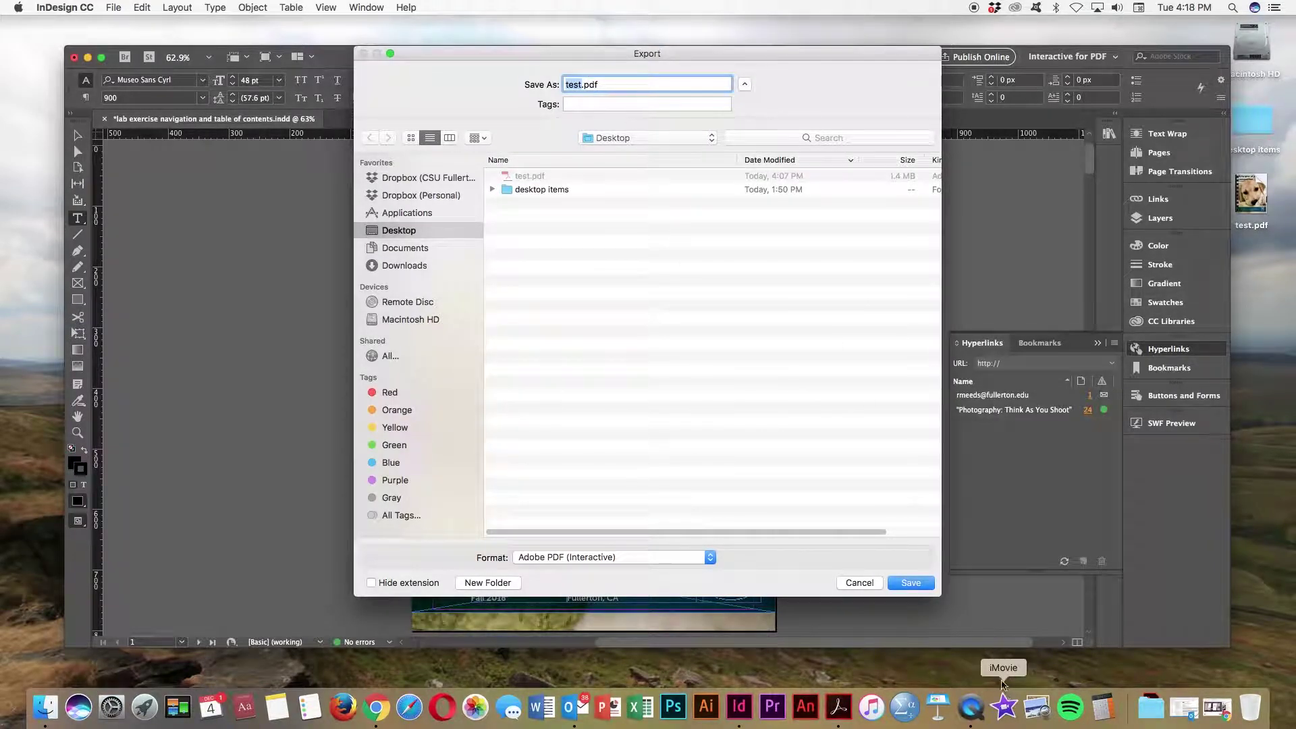
{"action": "left_click", "coordinate": [925, 587]}
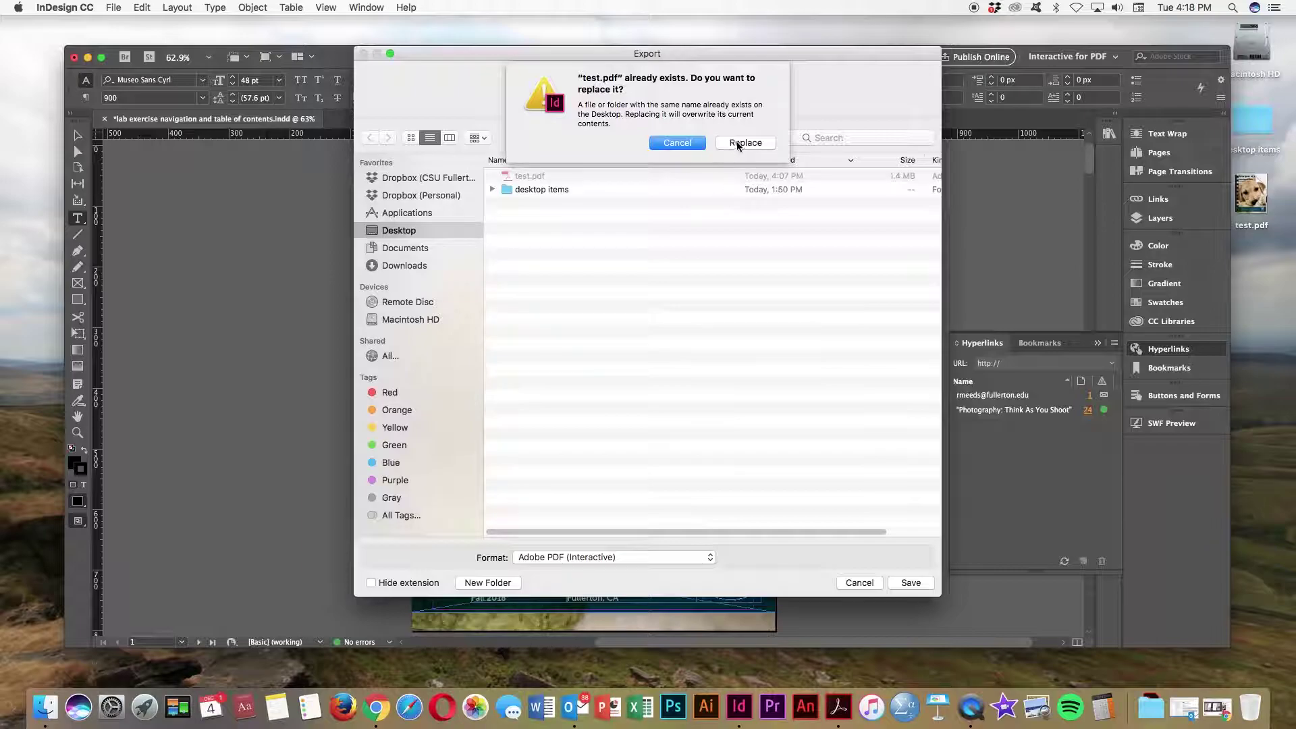
{"action": "left_click", "coordinate": [731, 140]}
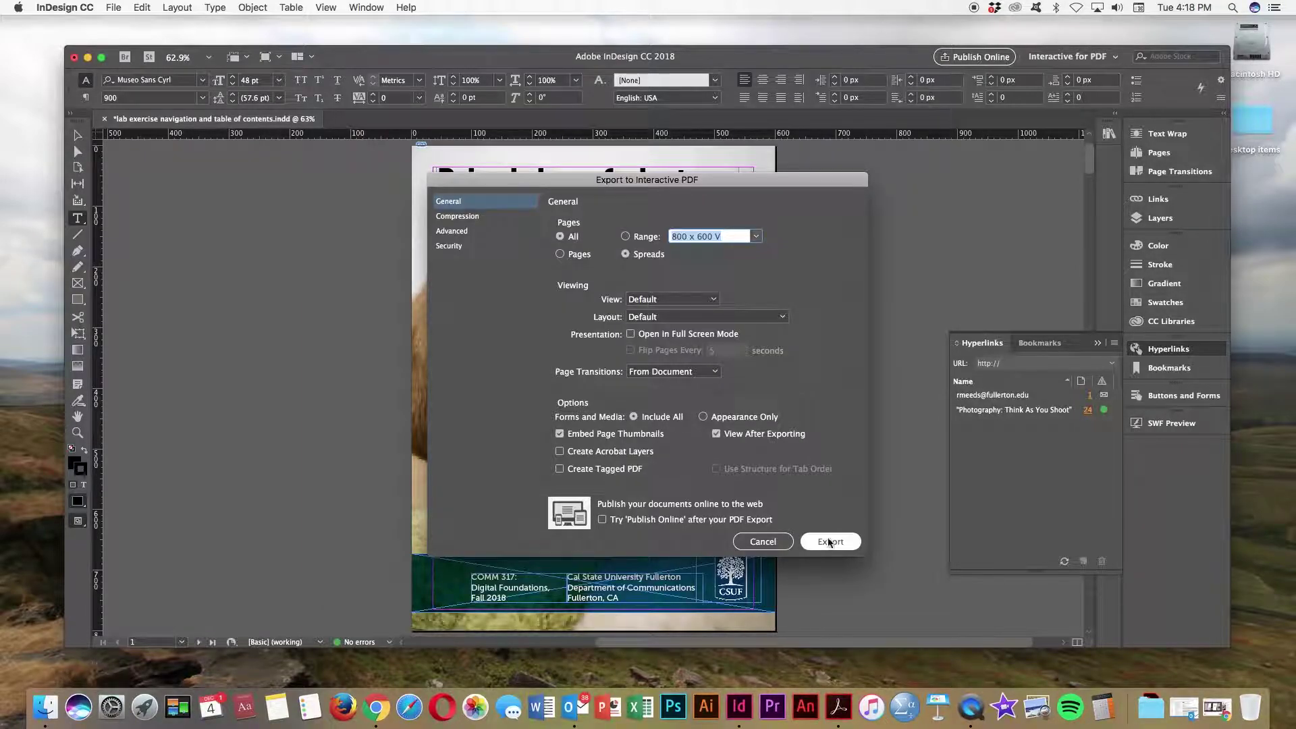
{"action": "left_click", "coordinate": [831, 541]}
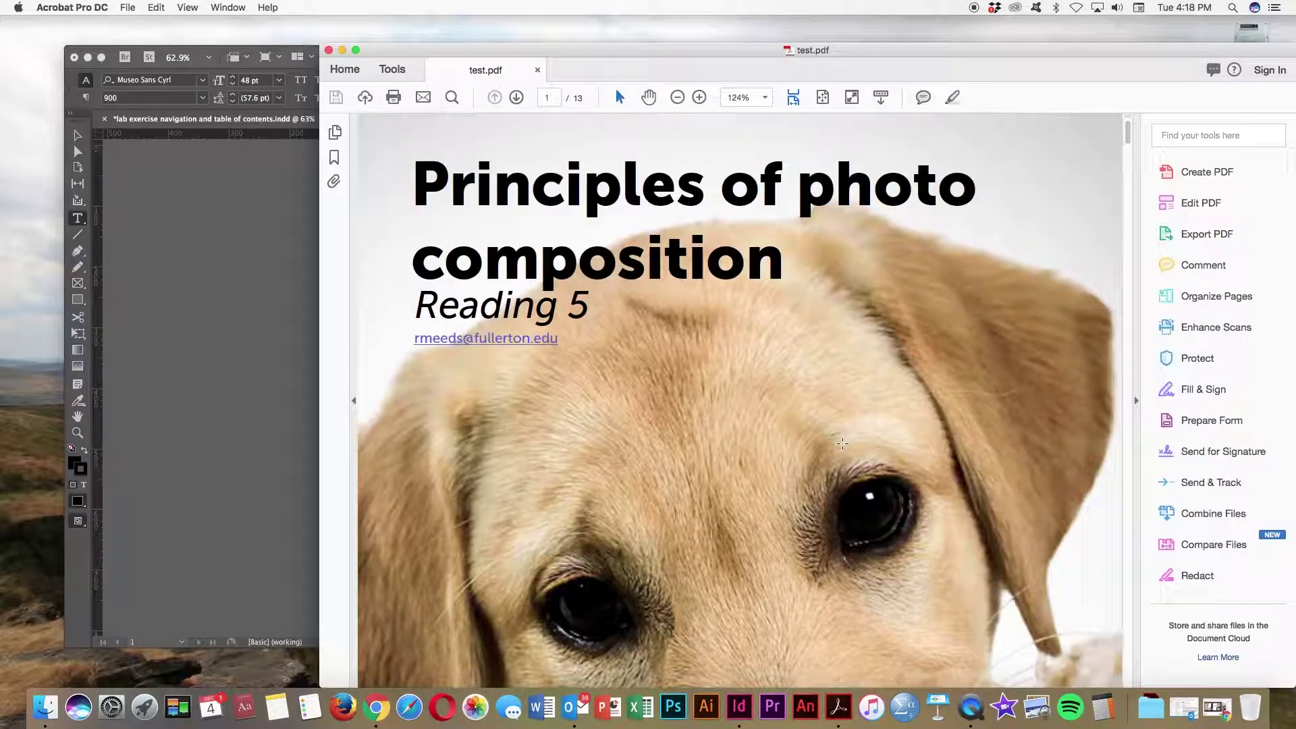
Step: Fit the cover in view, click its e-mail link to open a new message, then close it
{"action": "key", "text": "super+0"}
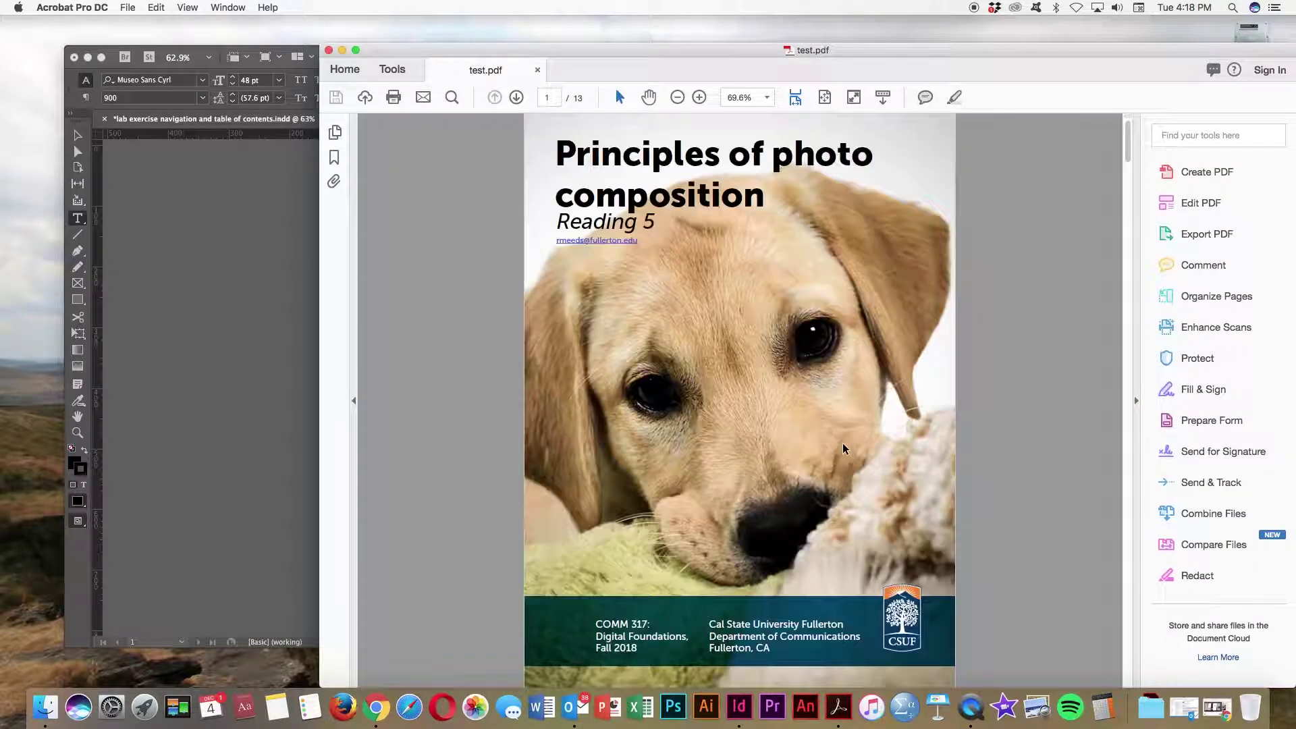
{"action": "left_click", "coordinate": [607, 242]}
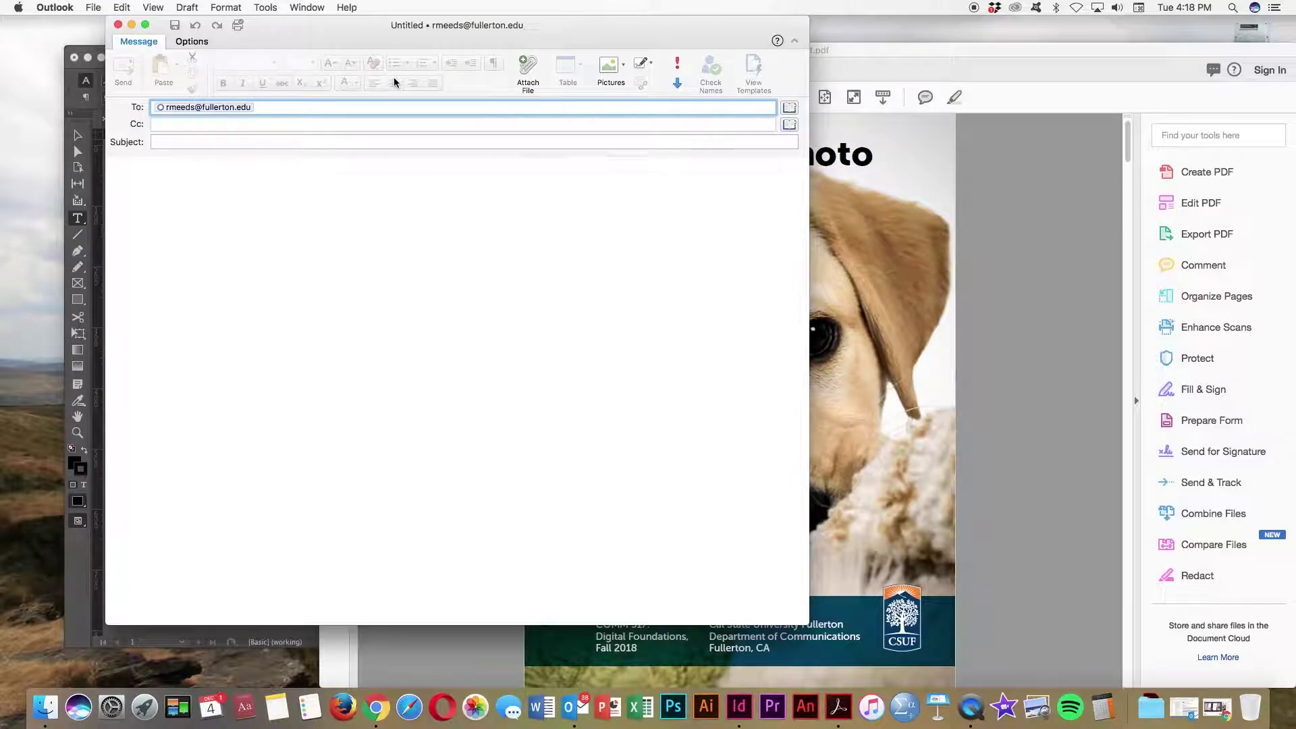
{"action": "left_click", "coordinate": [118, 24]}
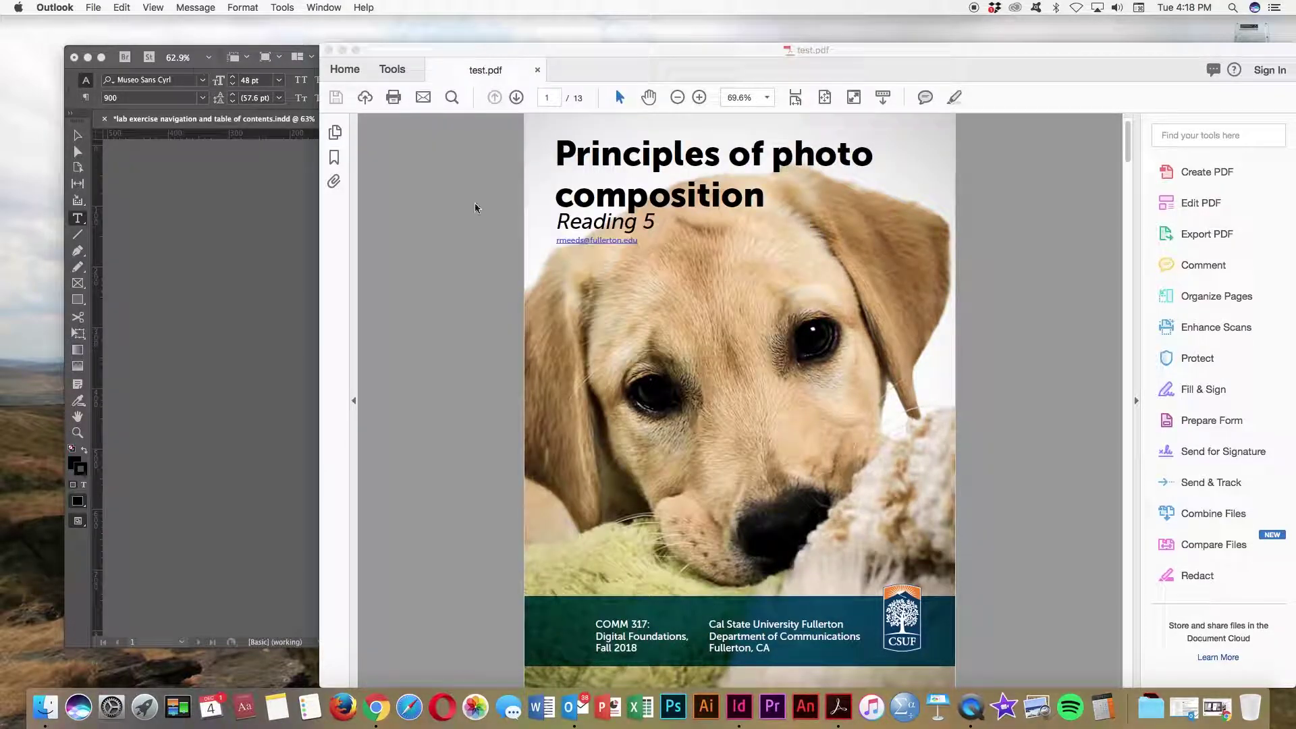
Step: Jump from the contents to Balancing Elements and back via the footer Table of Contents link
{"action": "left_click", "coordinate": [517, 97]}
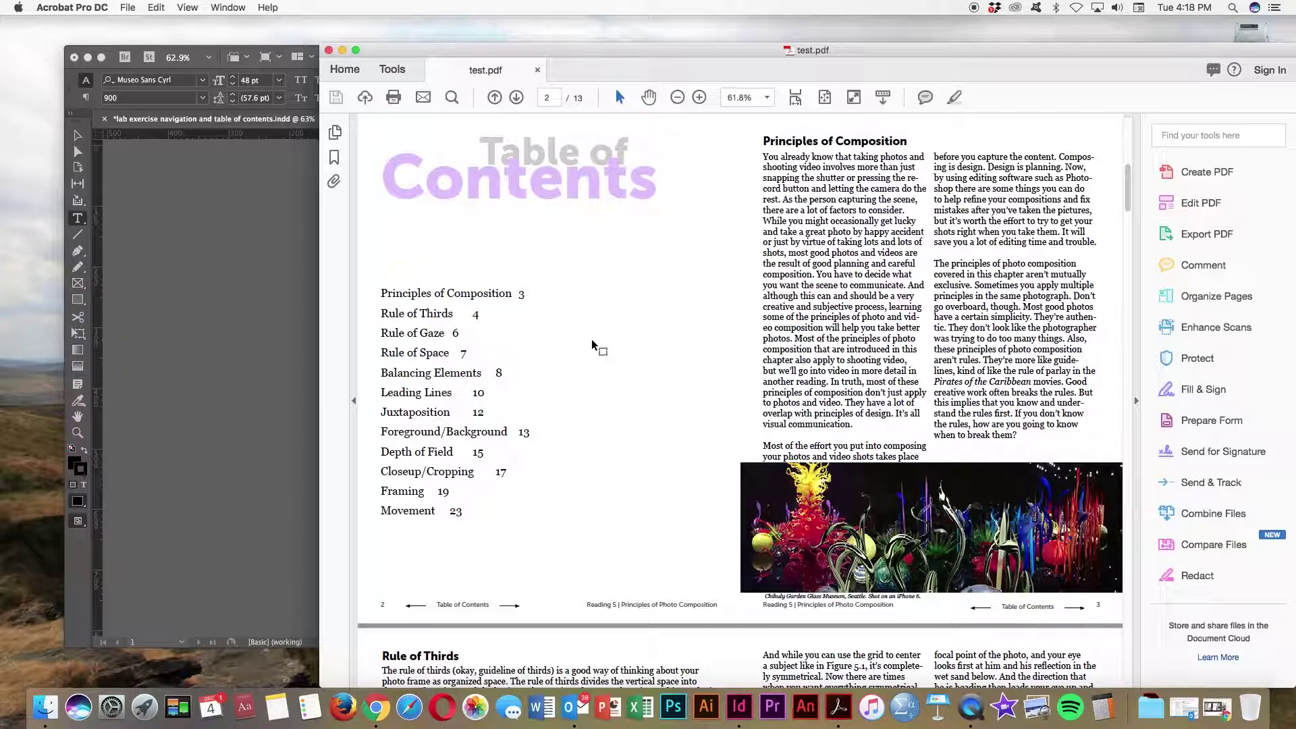
{"action": "left_click", "coordinate": [407, 378]}
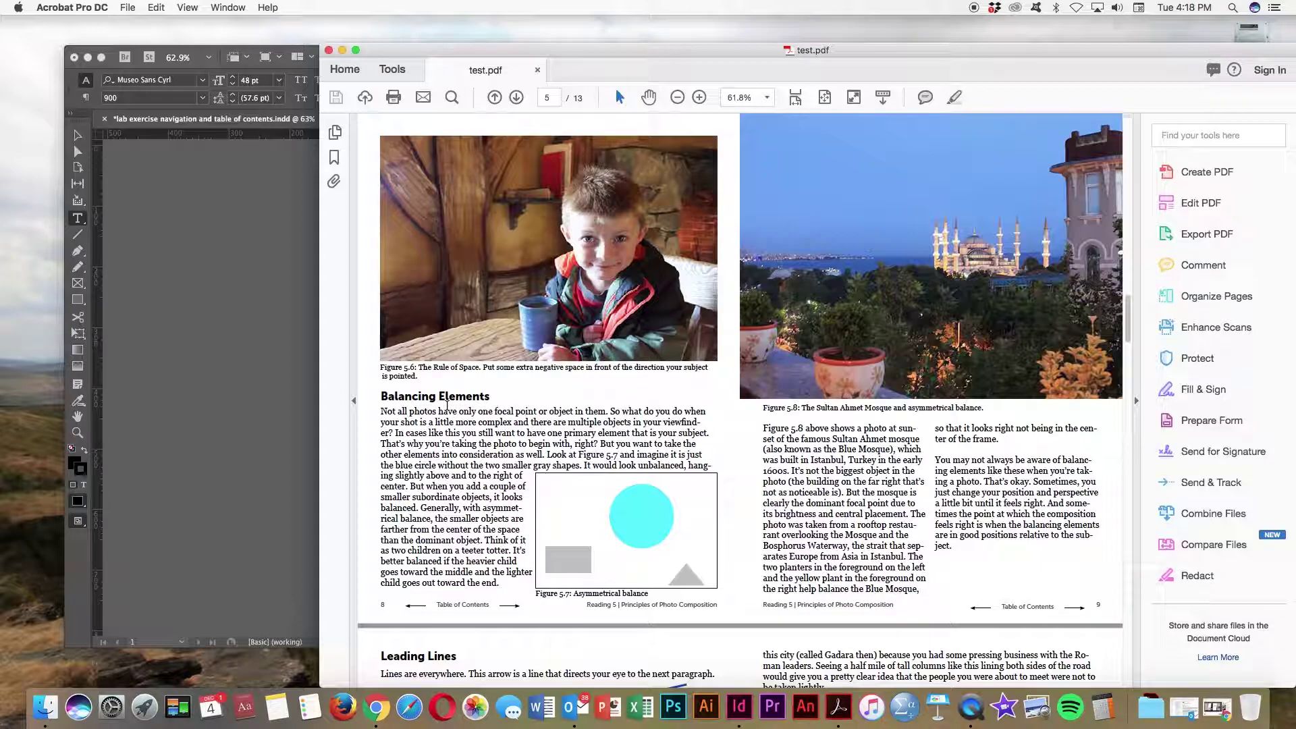
{"action": "left_click", "coordinate": [460, 607]}
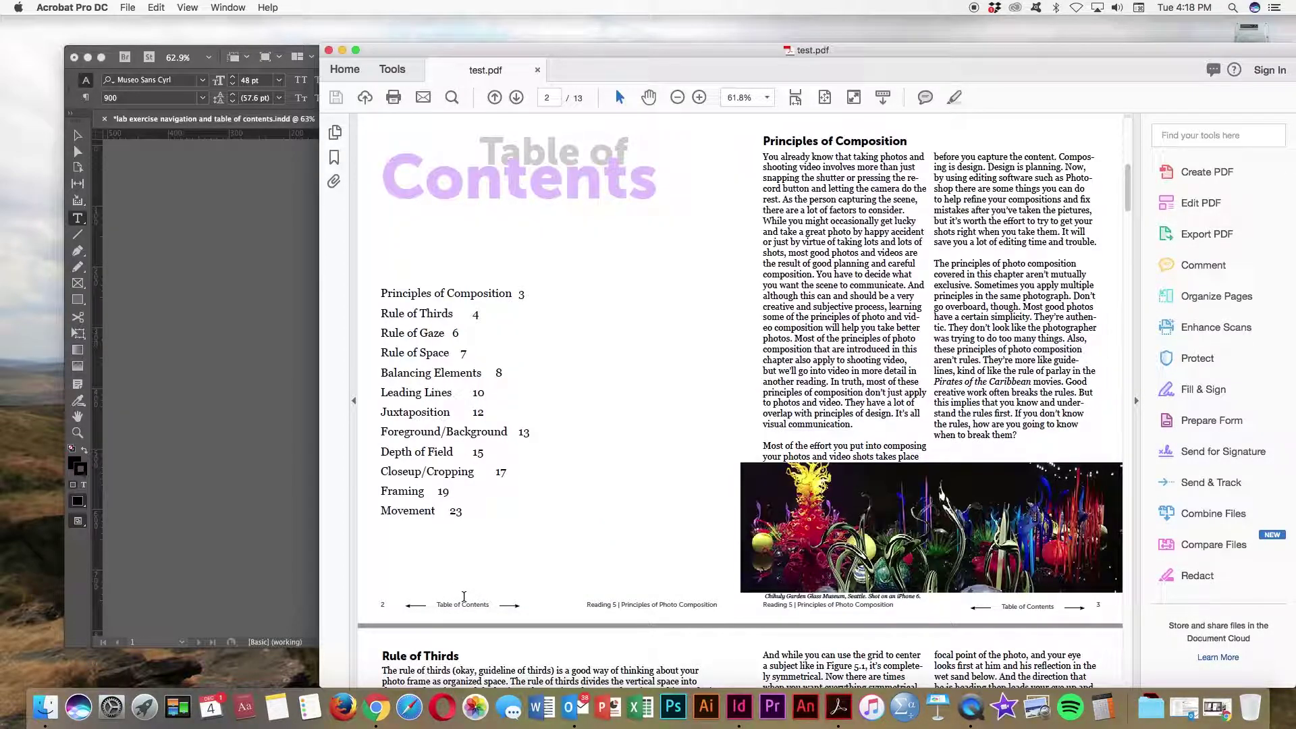
Step: Test the footer arrows through Rule of Thirds, Rule of Gaze and Leading Lines, then return to the contents
{"action": "left_click", "coordinate": [518, 607]}
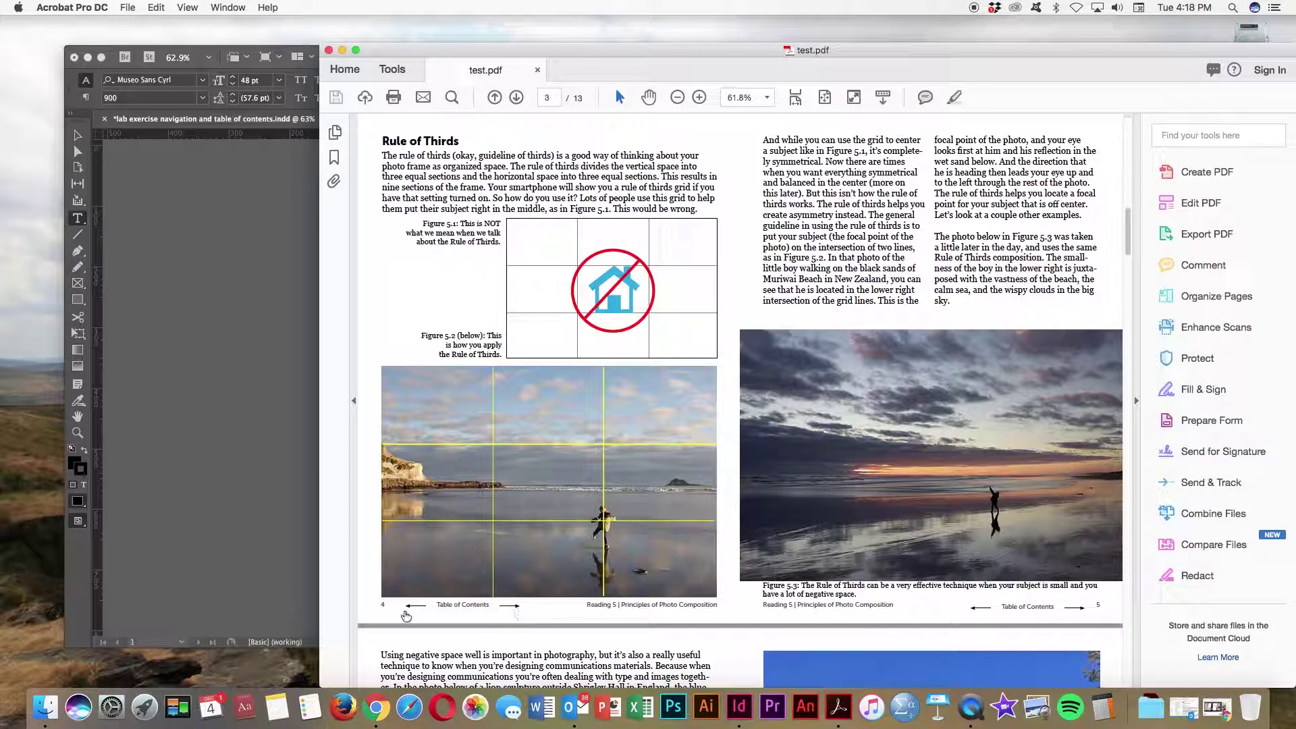
{"action": "left_click", "coordinate": [408, 609]}
{"action": "left_click", "coordinate": [1080, 616]}
{"action": "left_click", "coordinate": [980, 608]}
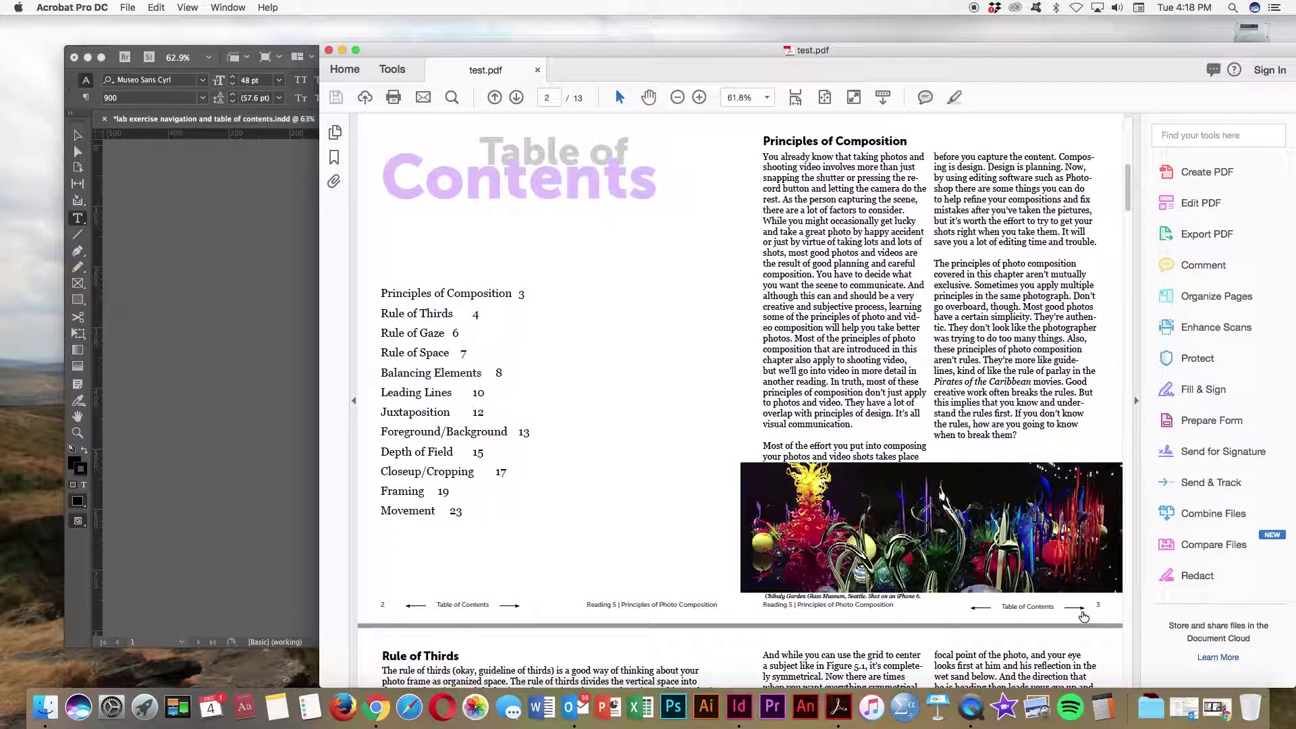
{"action": "left_click", "coordinate": [1080, 612]}
{"action": "left_click", "coordinate": [1079, 609]}
{"action": "left_click", "coordinate": [1083, 611]}
{"action": "left_click", "coordinate": [1030, 613]}
{"action": "left_click_drag", "start_coordinate": [885, 48], "coordinate": [804, 23]}
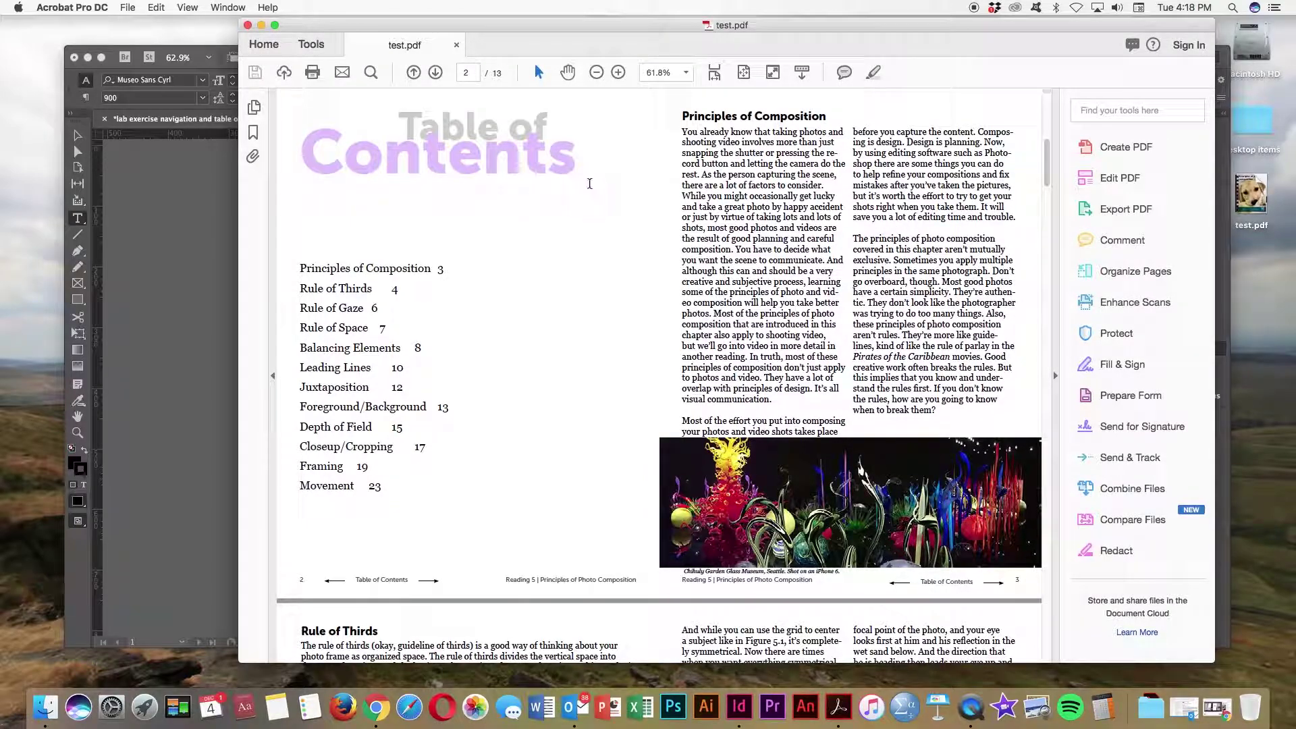